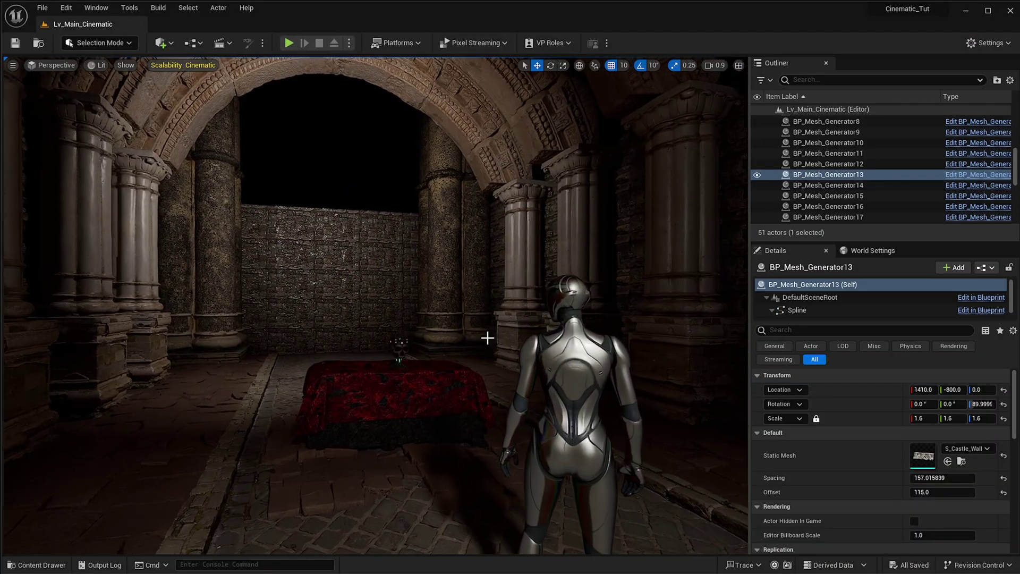
Move in to examine the skull goblet on the red cloth-covered altar up close
right_drag(488, 338, 472, 397)
key(w)
right_drag(575, 349, 442, 382)
key(w)
right_drag(353, 394, 354, 409)
right_drag(392, 341, 415, 328)
key(q)
key(e)
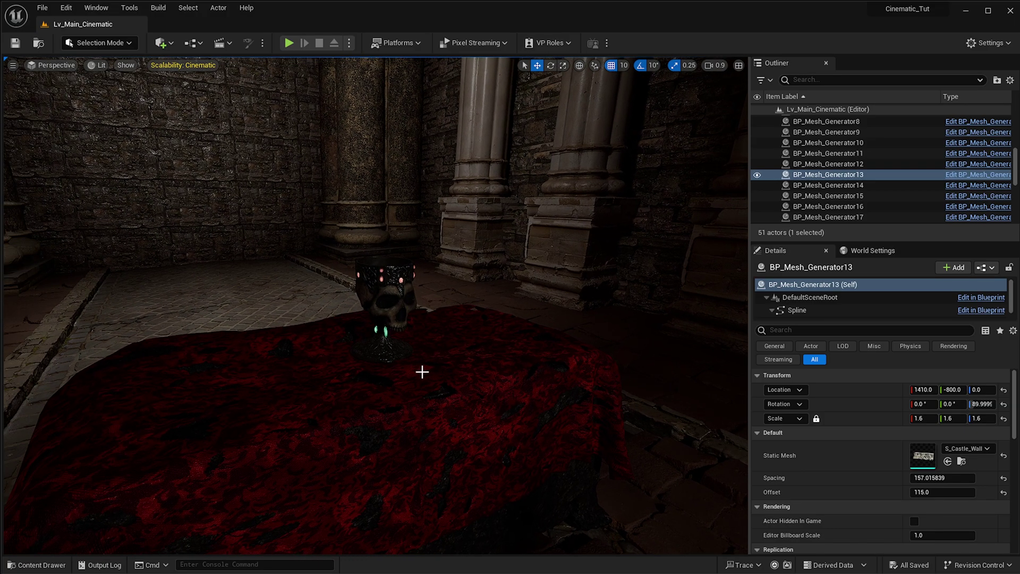
right_drag(457, 379, 489, 382)
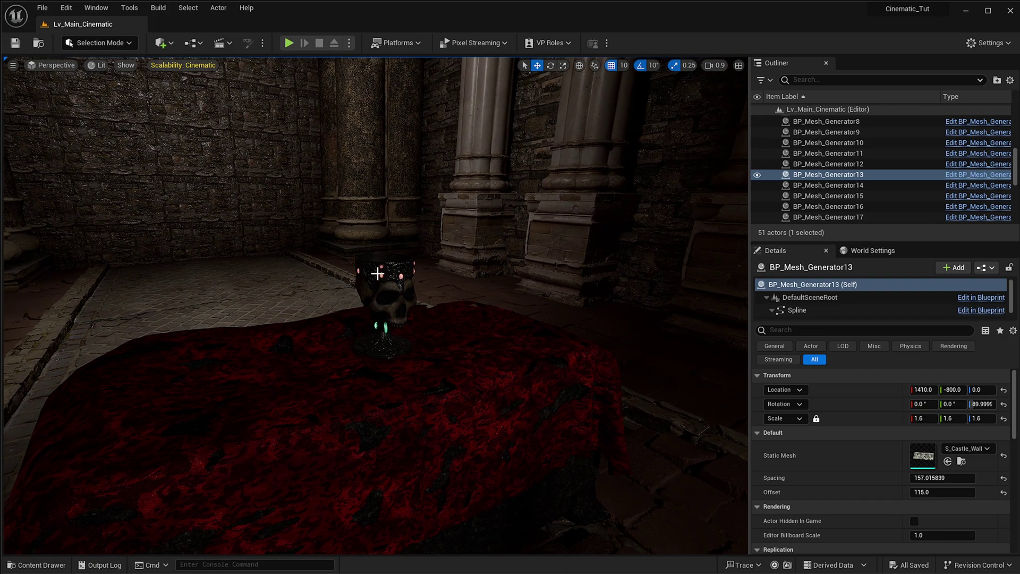
right_drag(448, 306, 433, 298)
Create a new folder named Niagara_Systems inside the Cinematic_Tut content folder
key(ctrl+space)
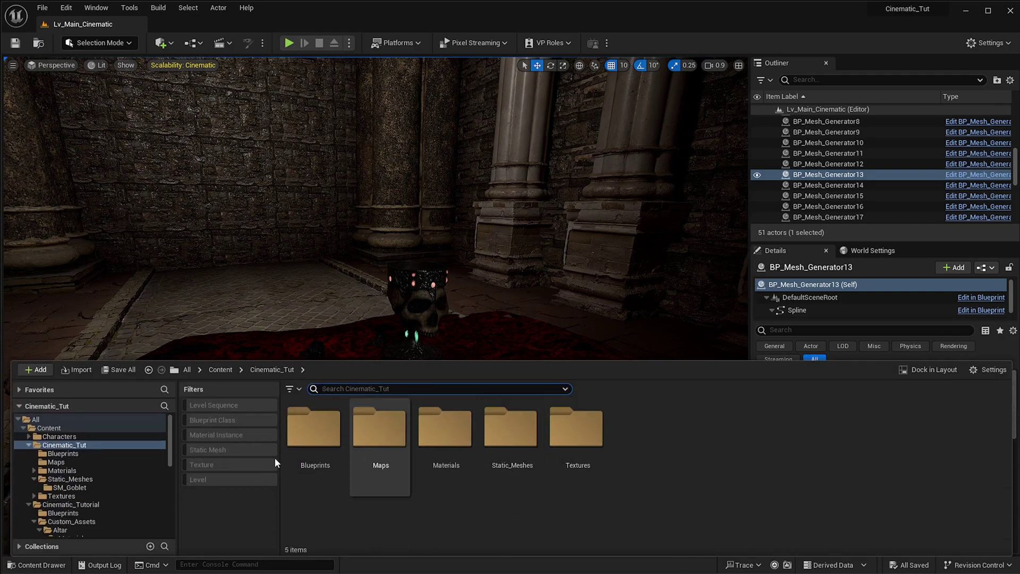
right_click(513, 503)
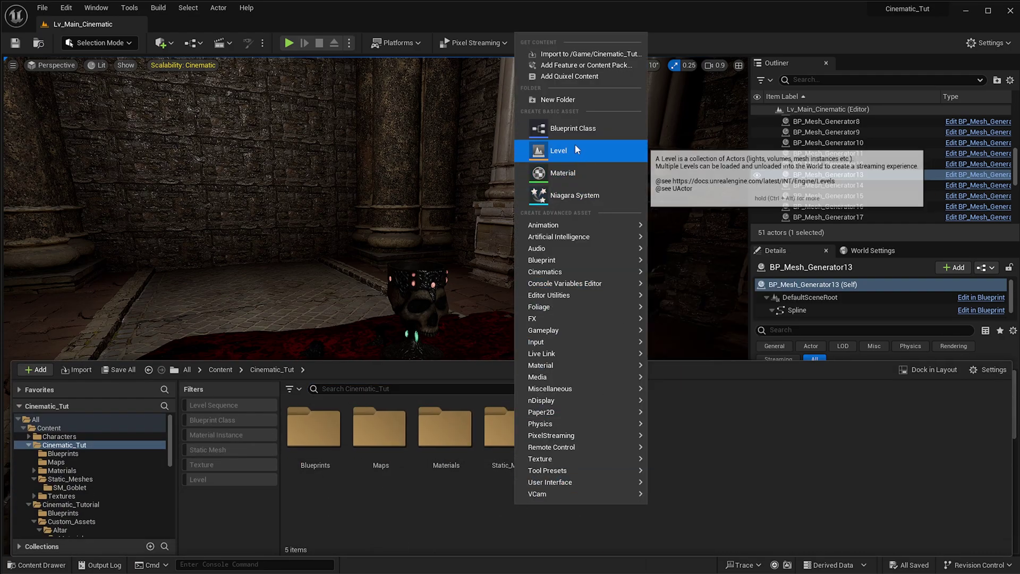
click(578, 101)
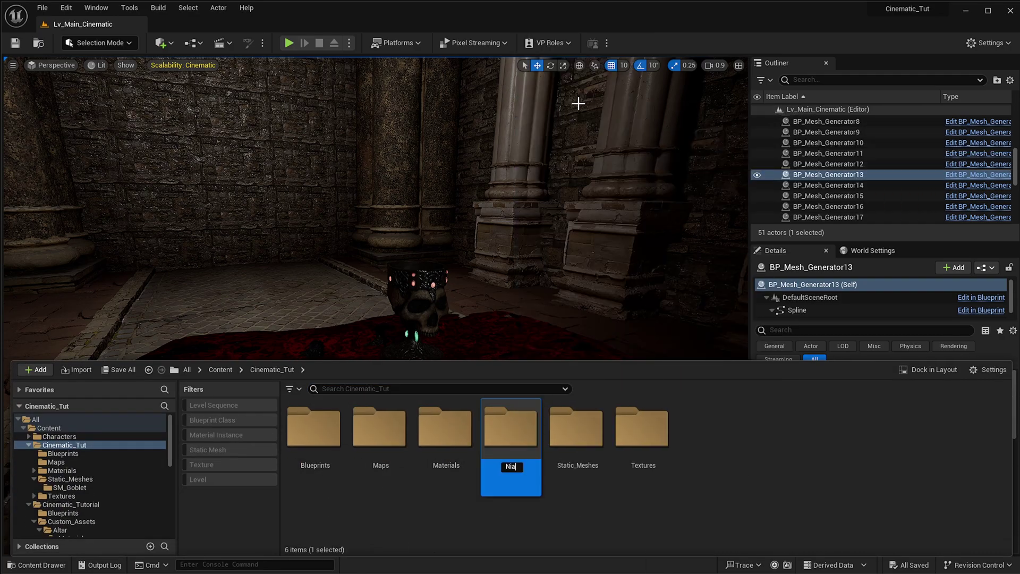
text(Niagara_Systems)
key(Return)
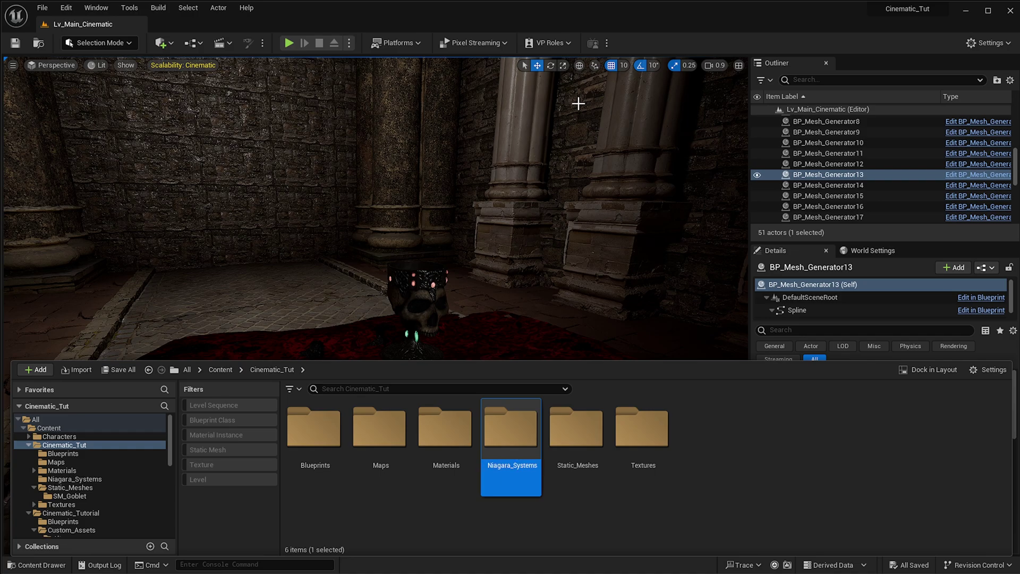
Open the Niagara_Systems folder and start creating a new Niagara System in it
key(Return)
right_click(426, 437)
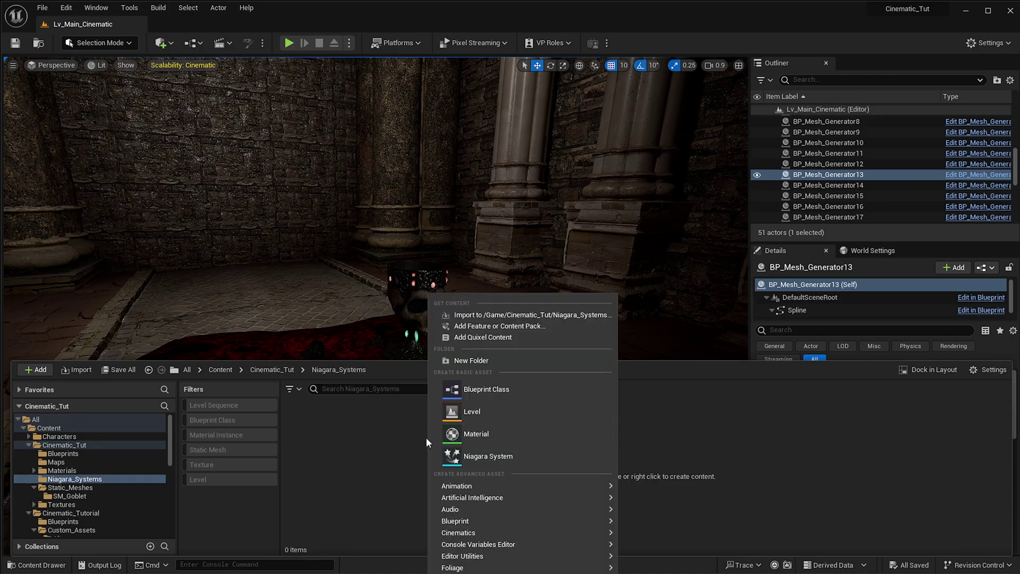
click(475, 458)
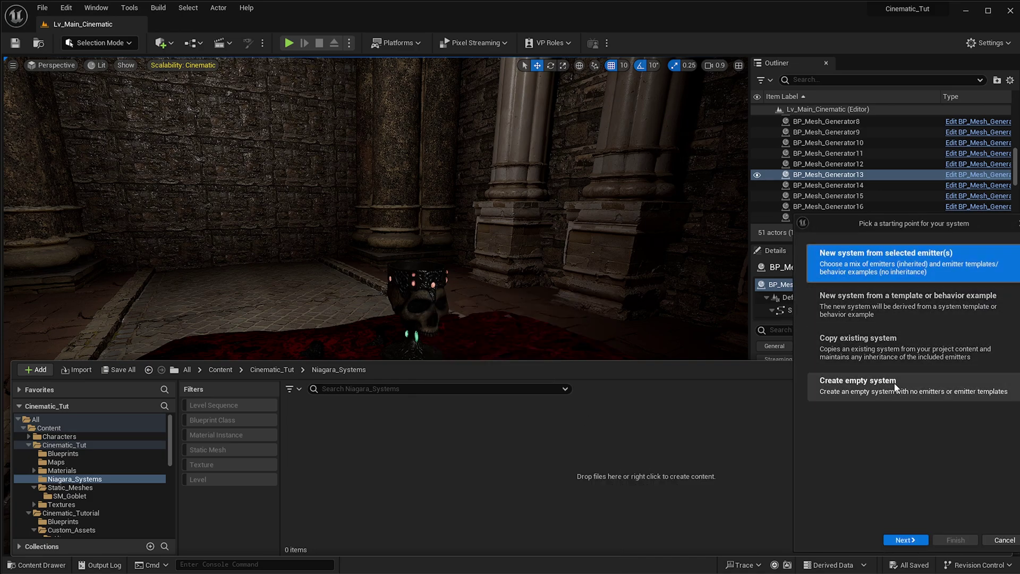
click(900, 310)
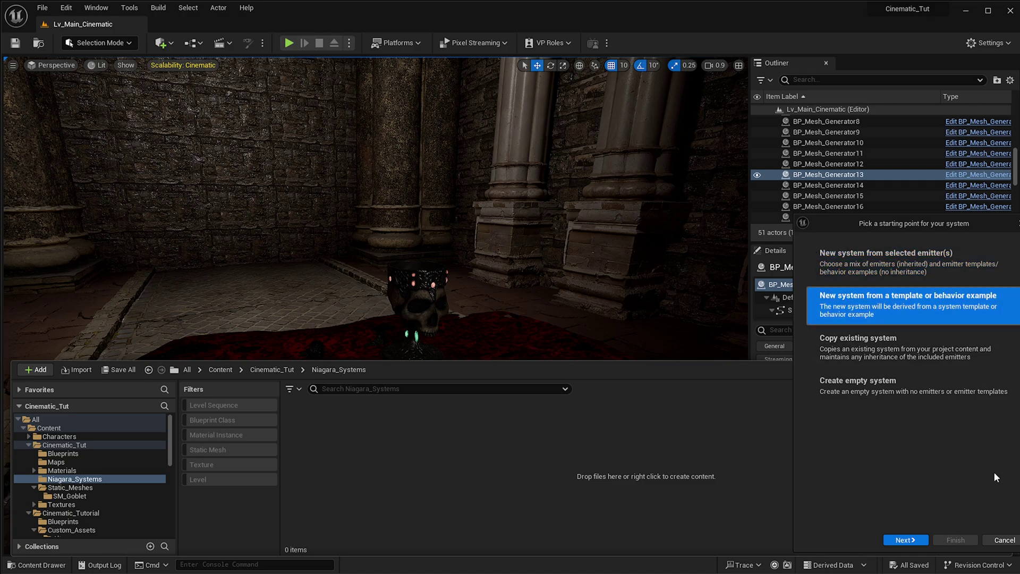
click(915, 542)
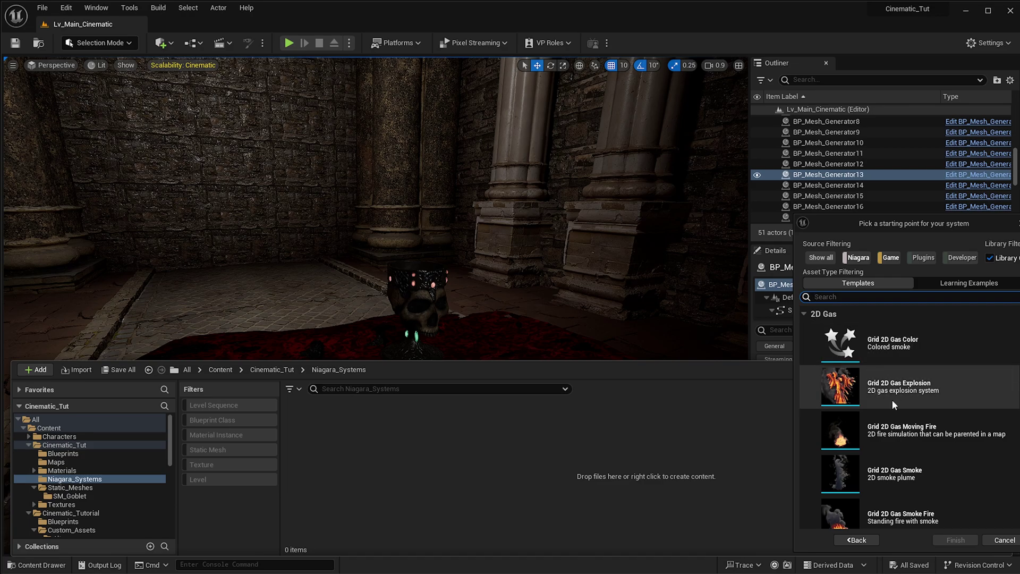
click(875, 540)
Create the Niagara system as an empty system named NS_Smoke_01 and open its editor docked in the main window
click(871, 393)
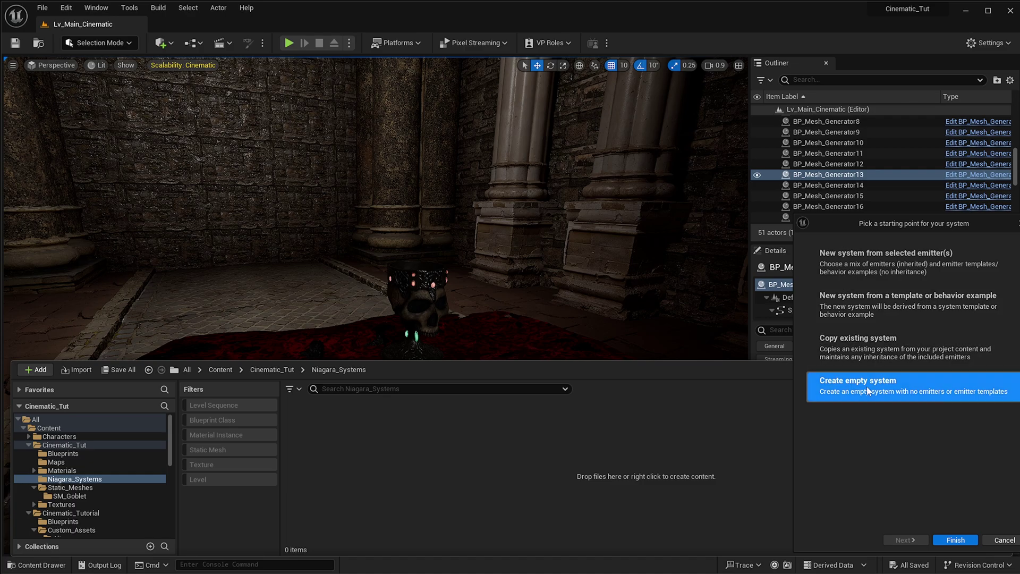
click(947, 538)
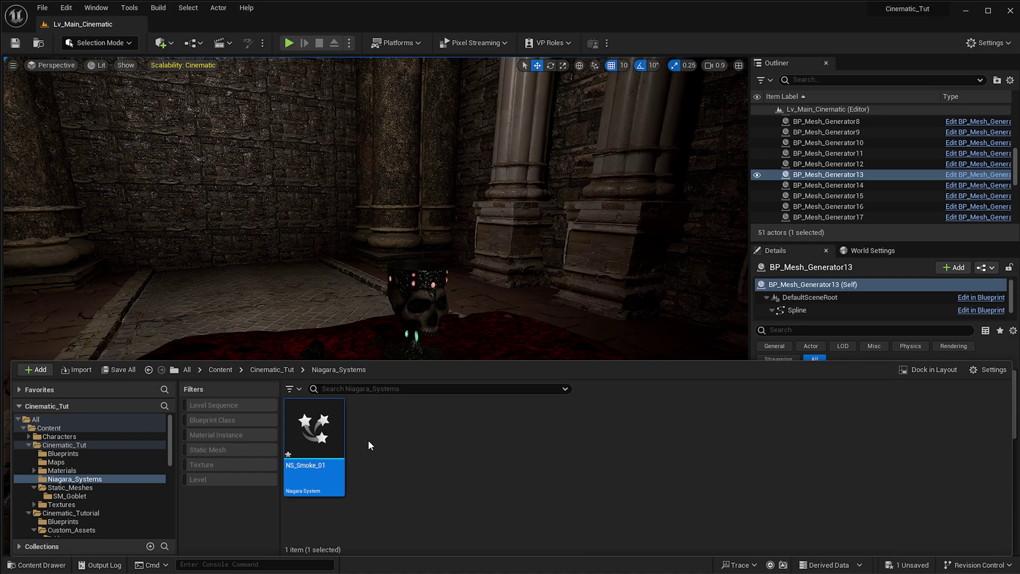
double_click(321, 435)
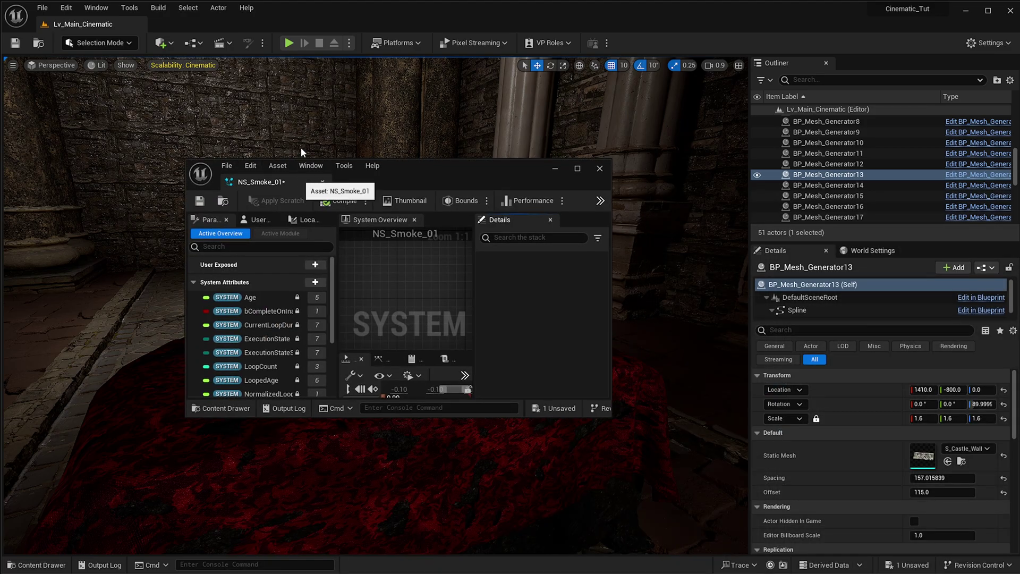
drag(301, 148, 289, 23)
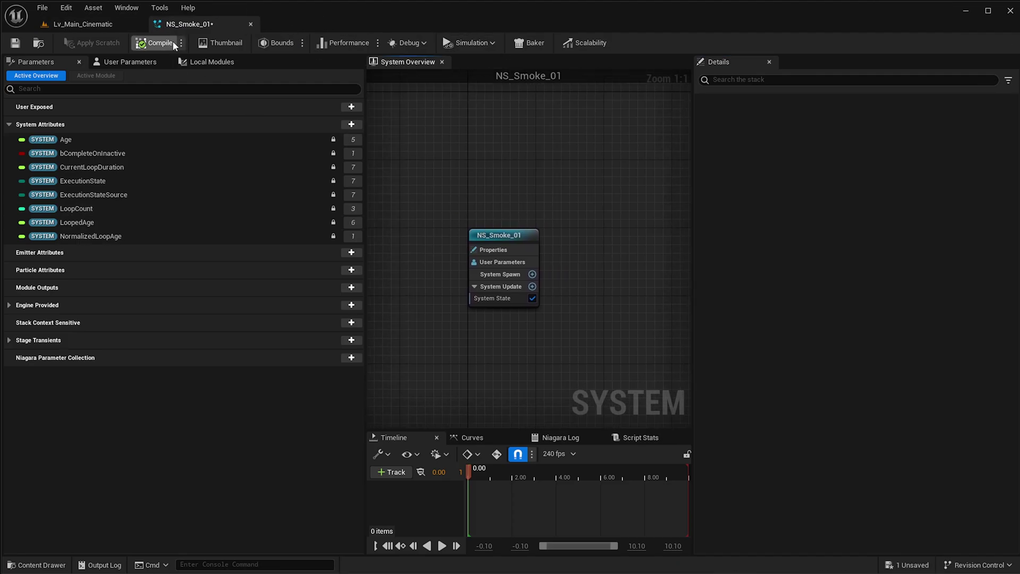
click(127, 8)
click(125, 38)
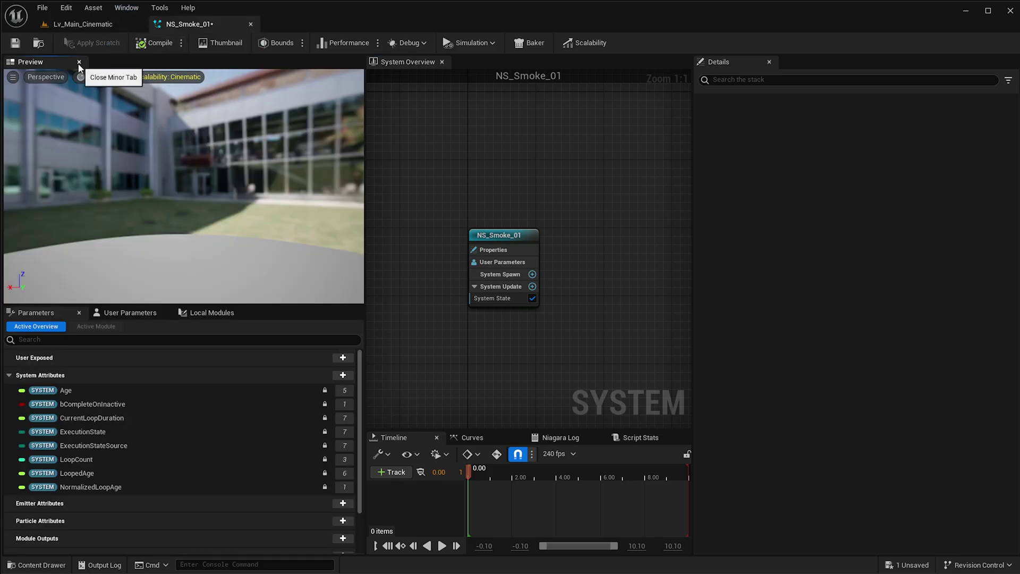
click(79, 63)
Narrow the Parameters area so the System Overview graph gets more room
right_drag(431, 172, 406, 158)
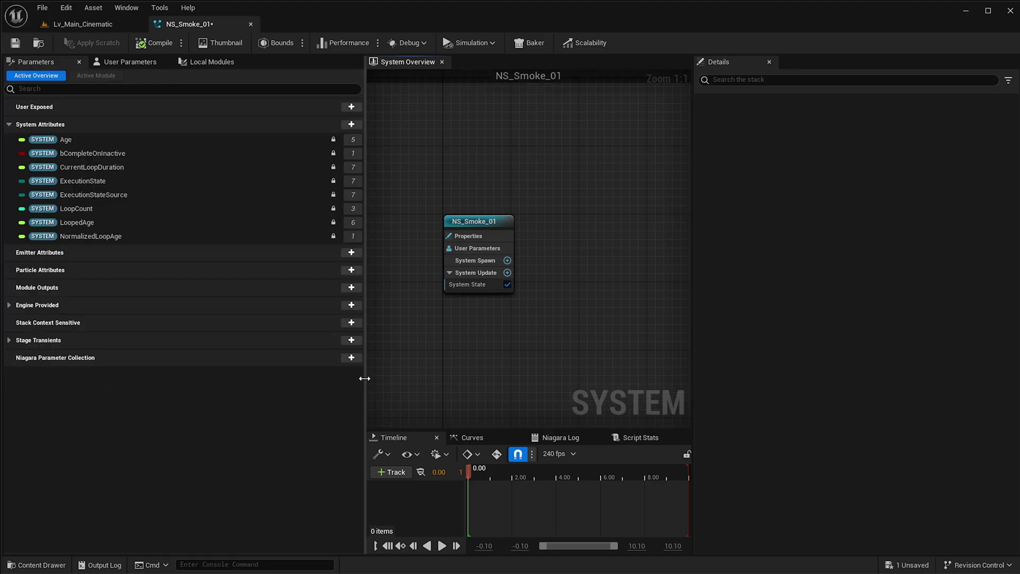
drag(366, 384, 206, 383)
right_drag(410, 329, 484, 239)
Add the Grid 3D Gas Master Emitter from the parent emitters and place its node beside the NS_Smoke_01 node
right_click(456, 173)
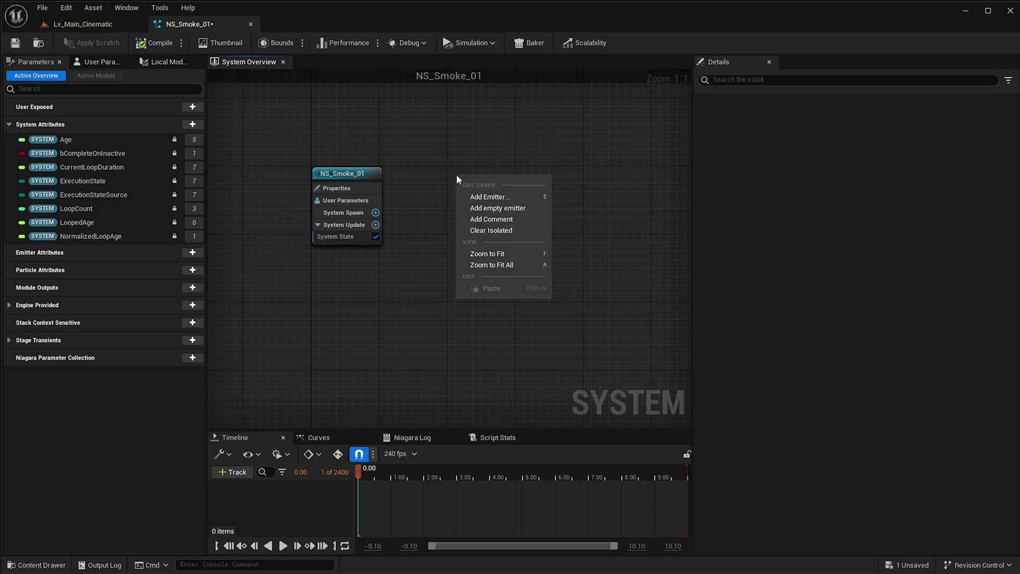
click(486, 197)
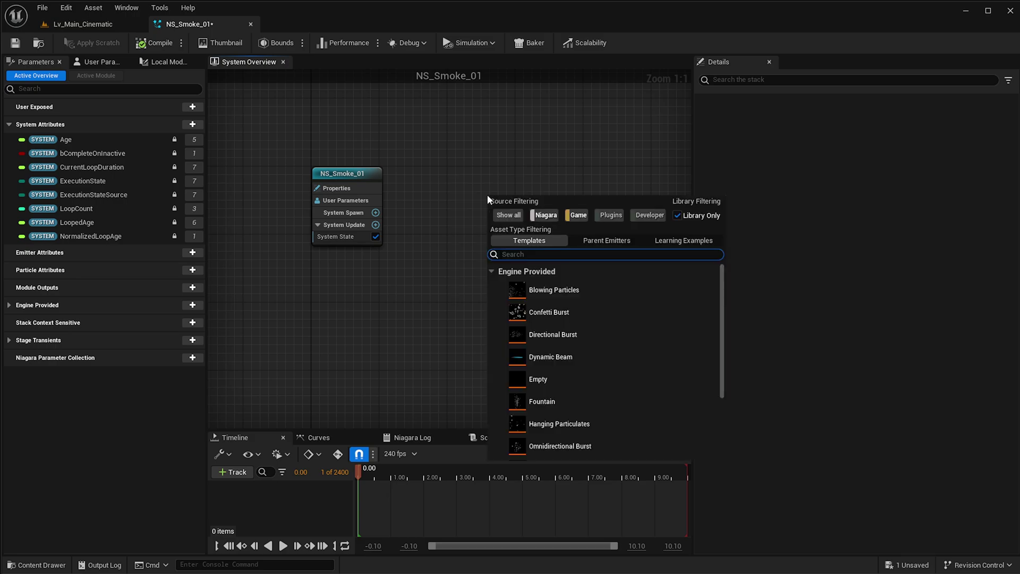
click(606, 241)
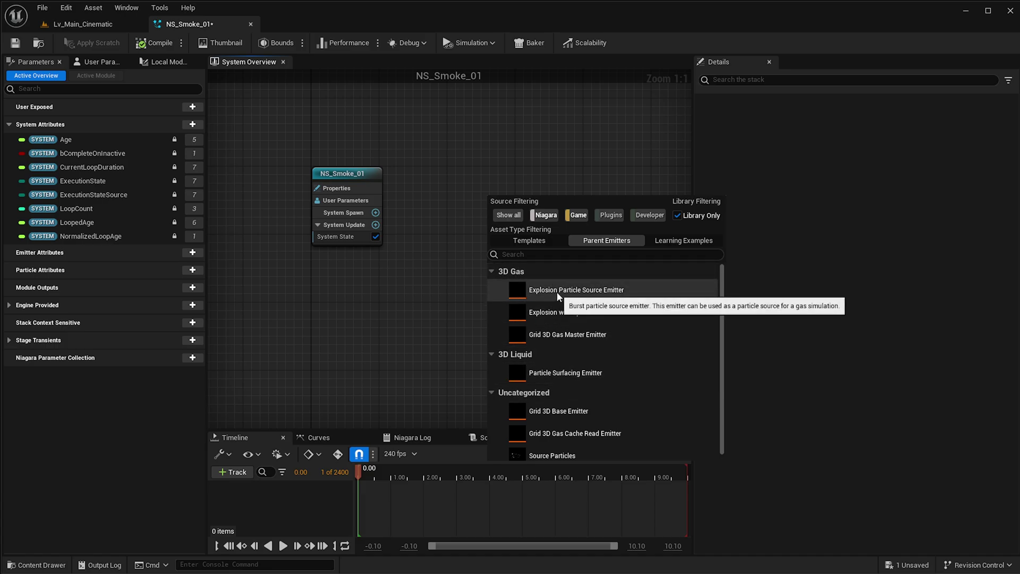
click(561, 336)
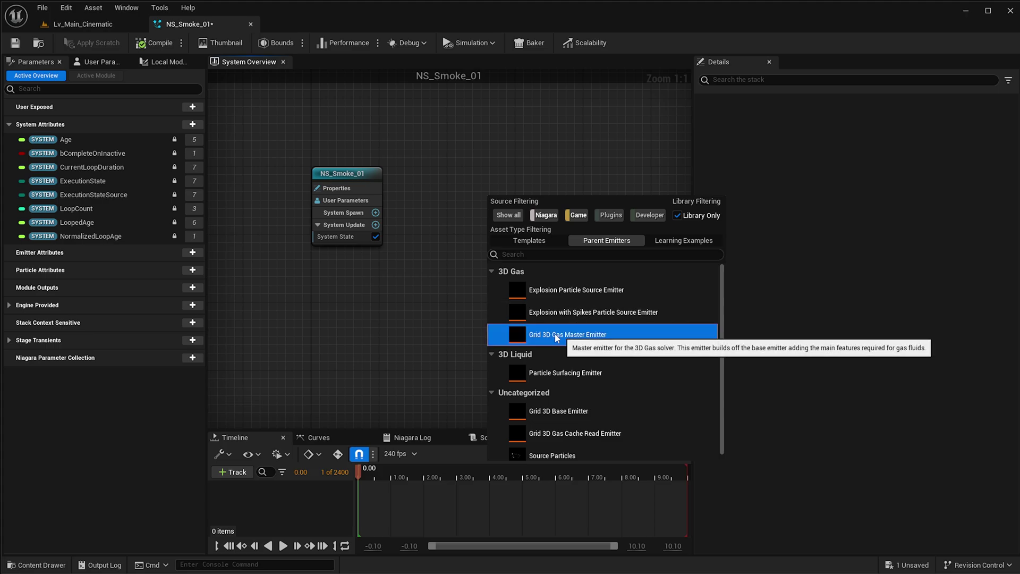
double_click(550, 338)
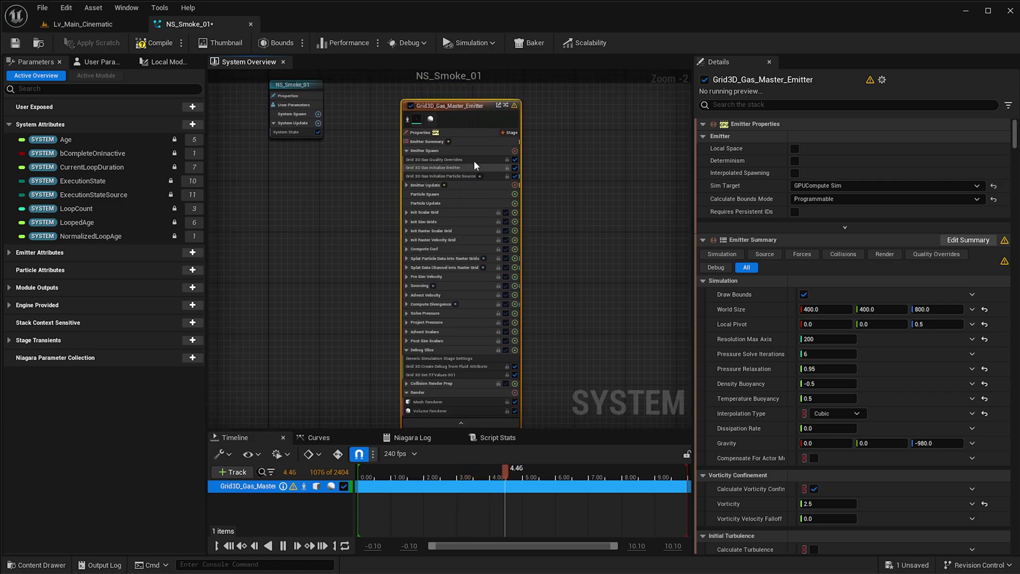
right_drag(551, 176, 581, 239)
drag(514, 186, 471, 165)
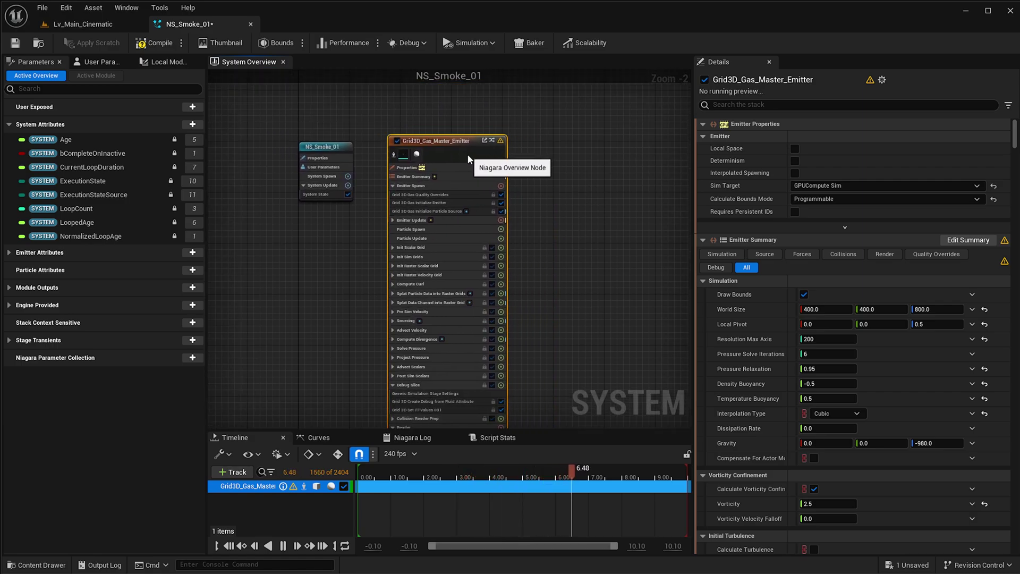
Collapse the Grid3D_Gas_Master_Emitter node so it shows only its properties, summary and renderers
right_drag(352, 302, 339, 200)
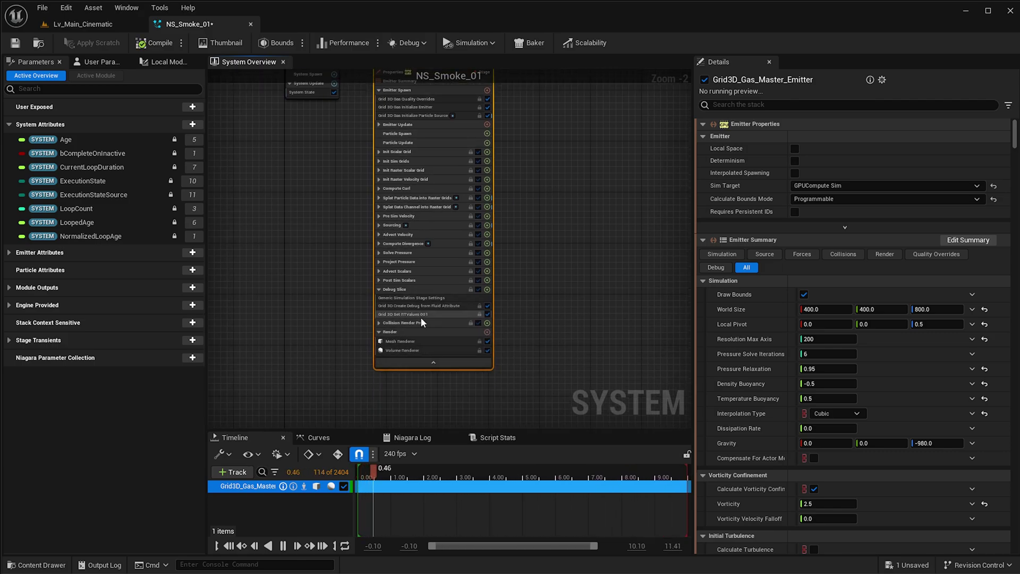
scroll(380, 324, up, 2)
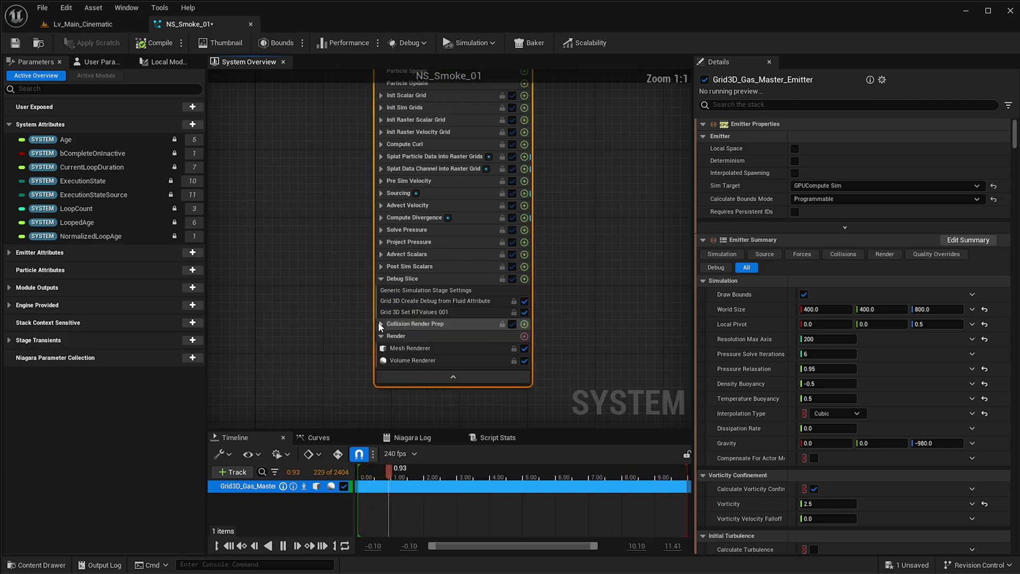
click(455, 379)
right_click(525, 251)
click(498, 193)
click(499, 192)
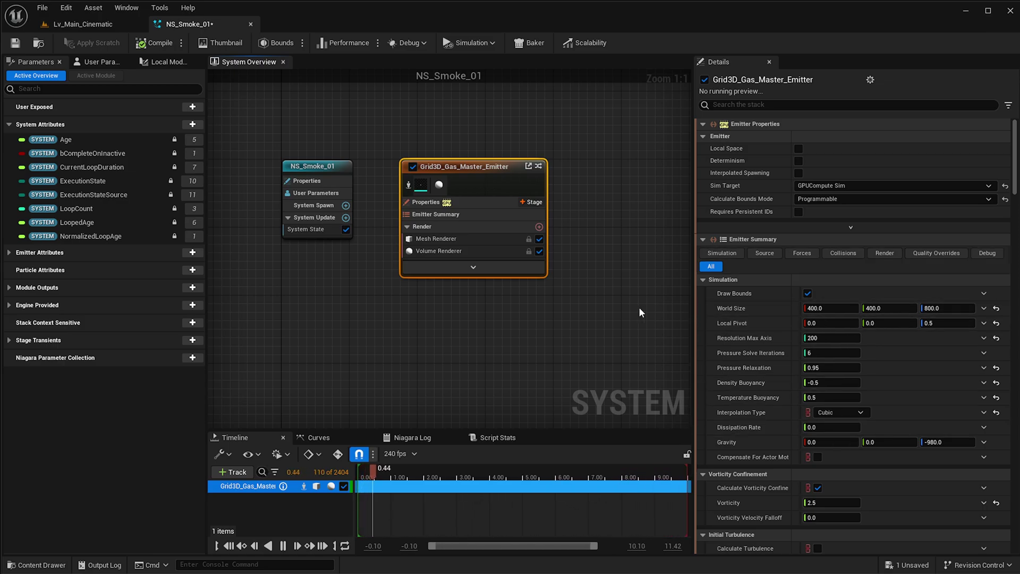
Set the gas emitter's World Size Z to 400 and its Local Pivot Z to 0
right_drag(590, 337, 597, 375)
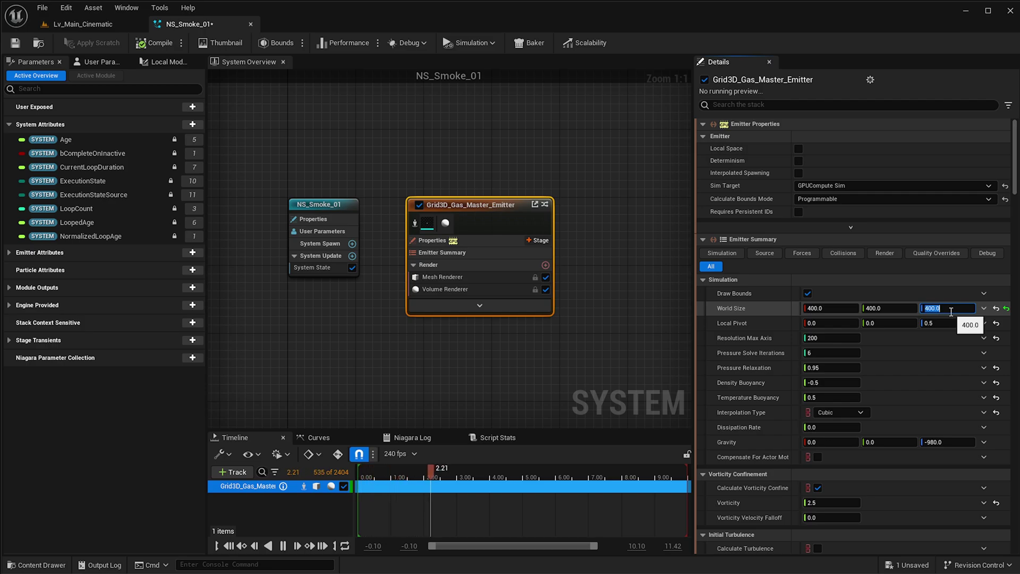
click(946, 324)
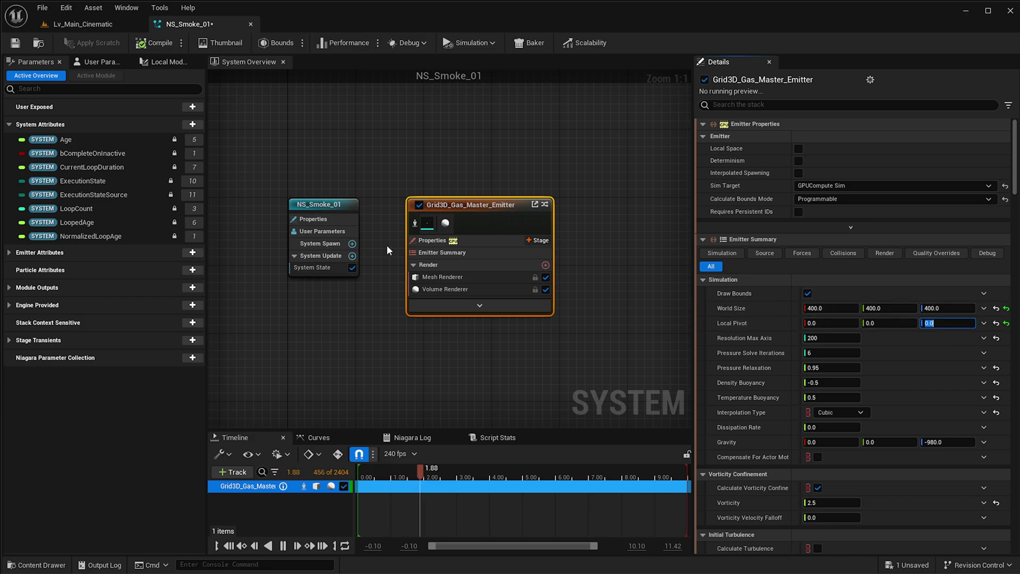
right_drag(476, 168, 456, 169)
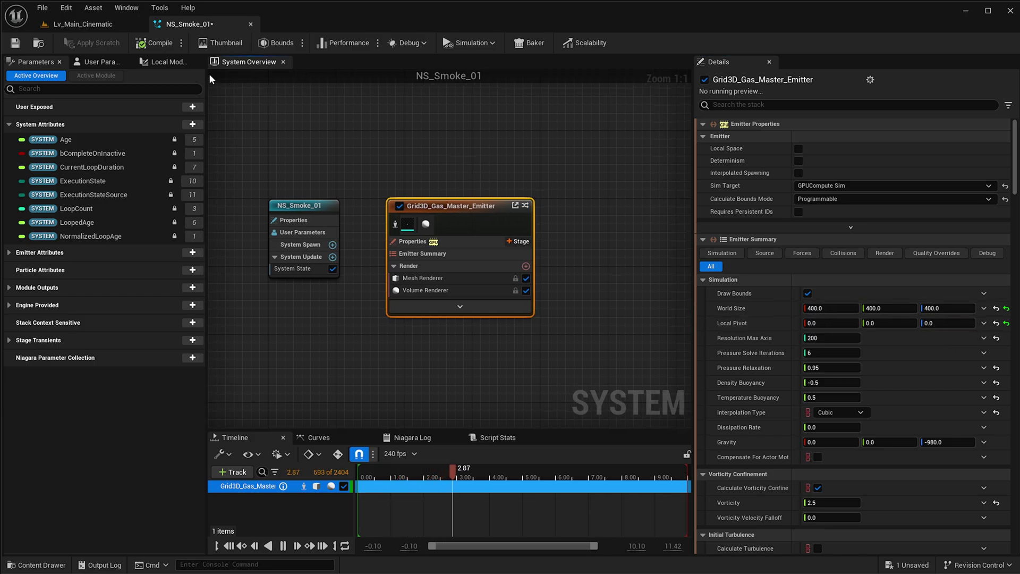
Return to the Lv_Main_Cinematic level and place NS_Smoke_01 on the altar at about X 520, Y -10, Z 90
click(79, 24)
key(ctrl+space)
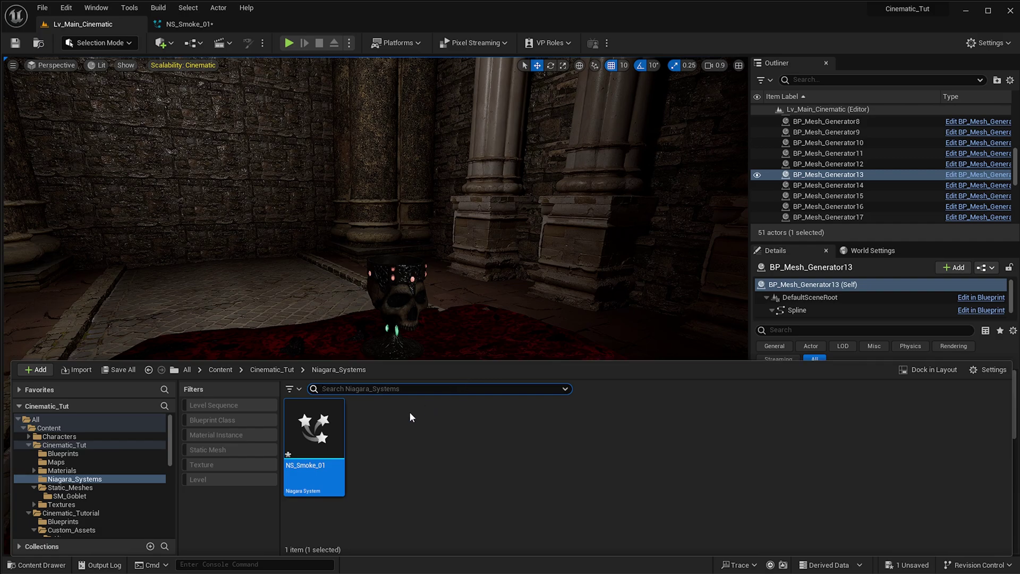
drag(400, 315, 402, 384)
right_drag(416, 357, 433, 355)
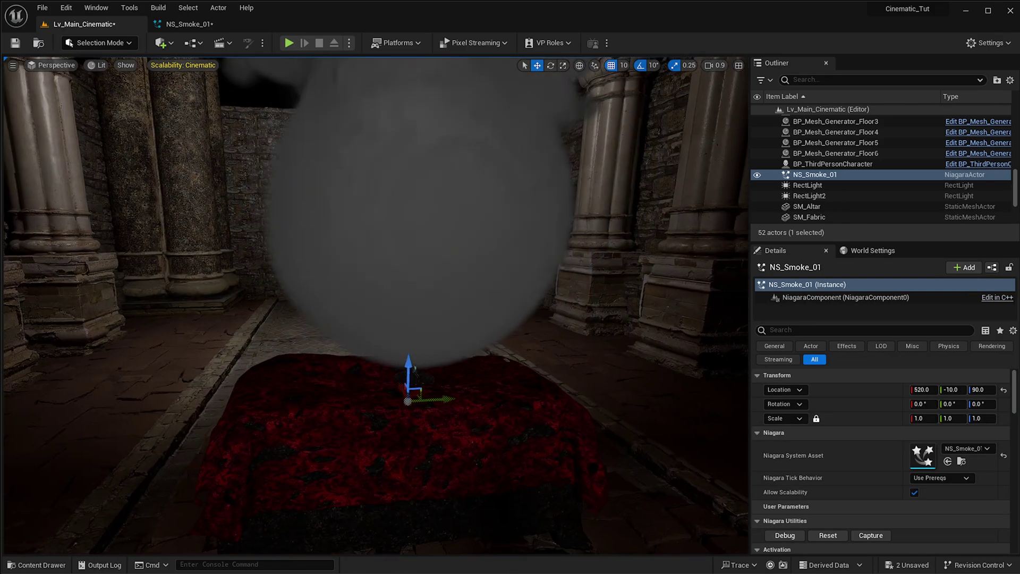
Raise the NS_Smoke_01 actor to Z 140 so it sits above the goblet
drag(413, 353, 417, 274)
right_drag(444, 289, 444, 234)
right_drag(356, 235, 367, 250)
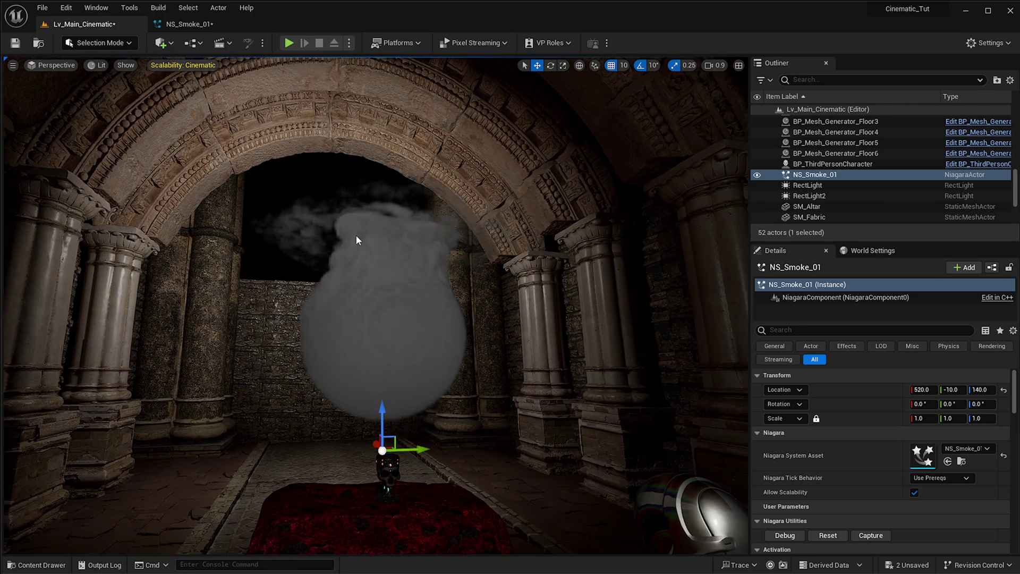
Undock the NS_Smoke_01 editor, make it taller with a wider Details area, and place it beside the altar view
drag(192, 24, 438, 83)
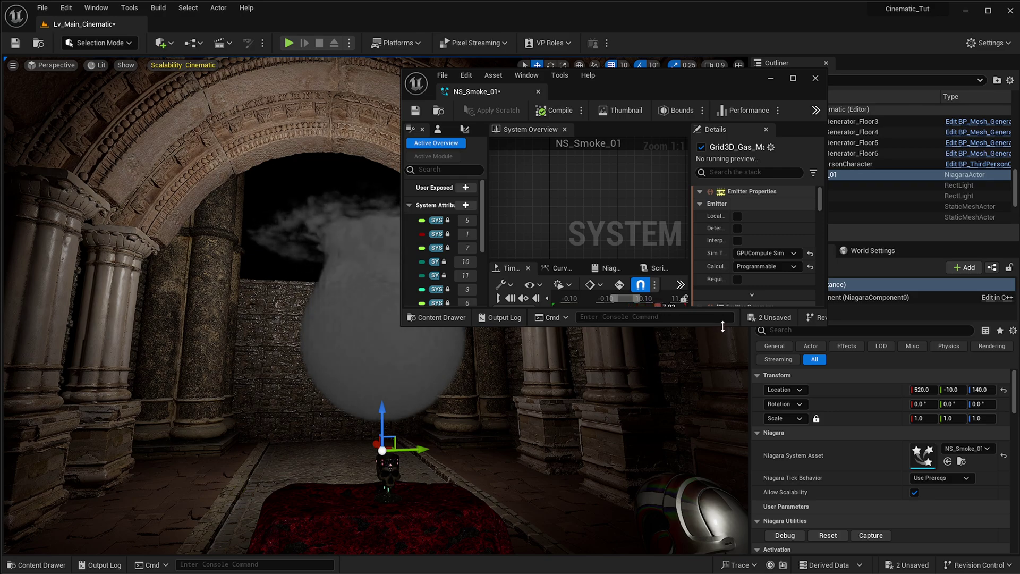
drag(722, 327, 722, 553)
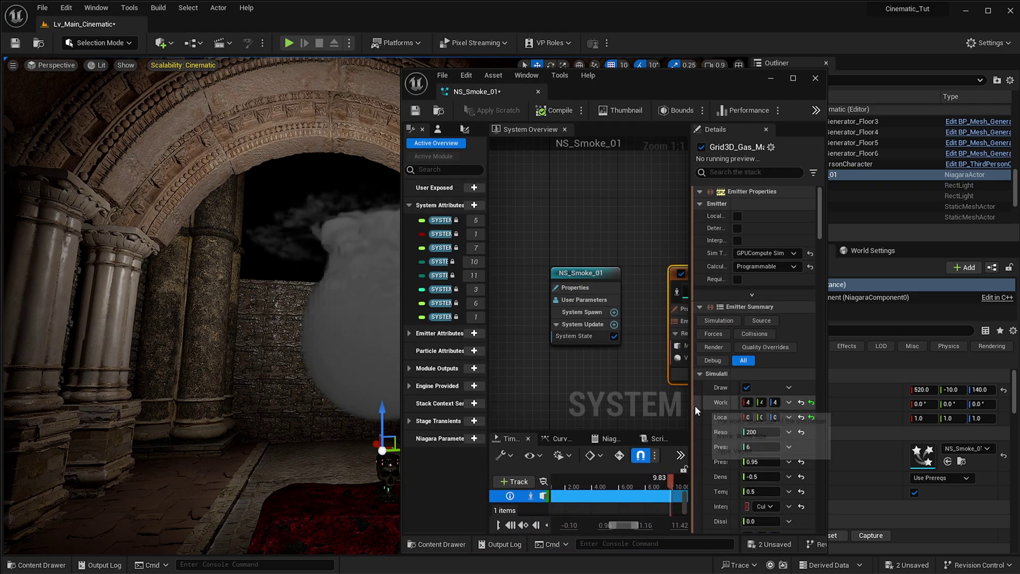
drag(689, 389, 589, 389)
drag(587, 85, 785, 88)
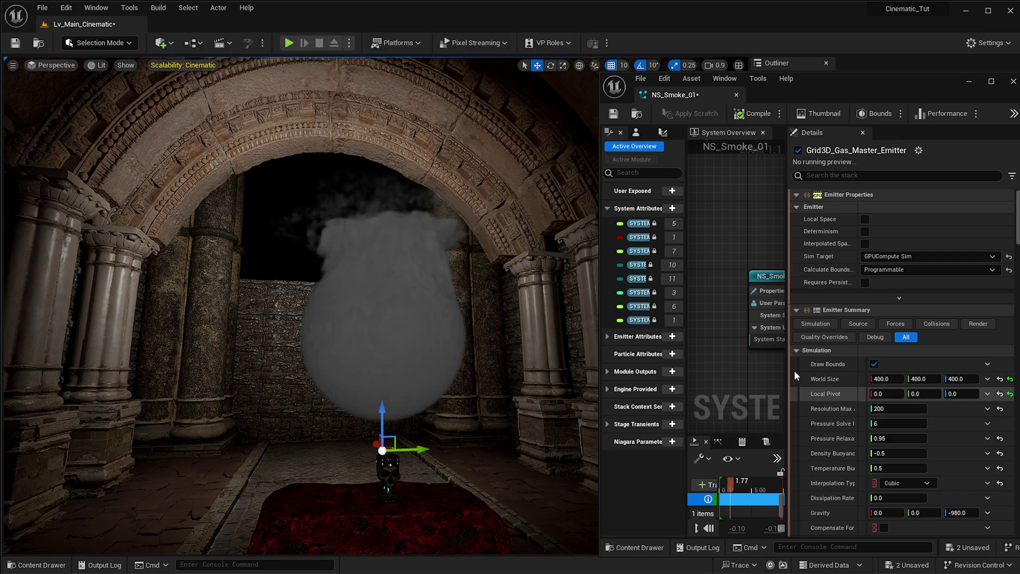
right_drag(386, 478, 405, 414)
middle_drag(405, 415, 349, 375)
right_drag(301, 306, 302, 306)
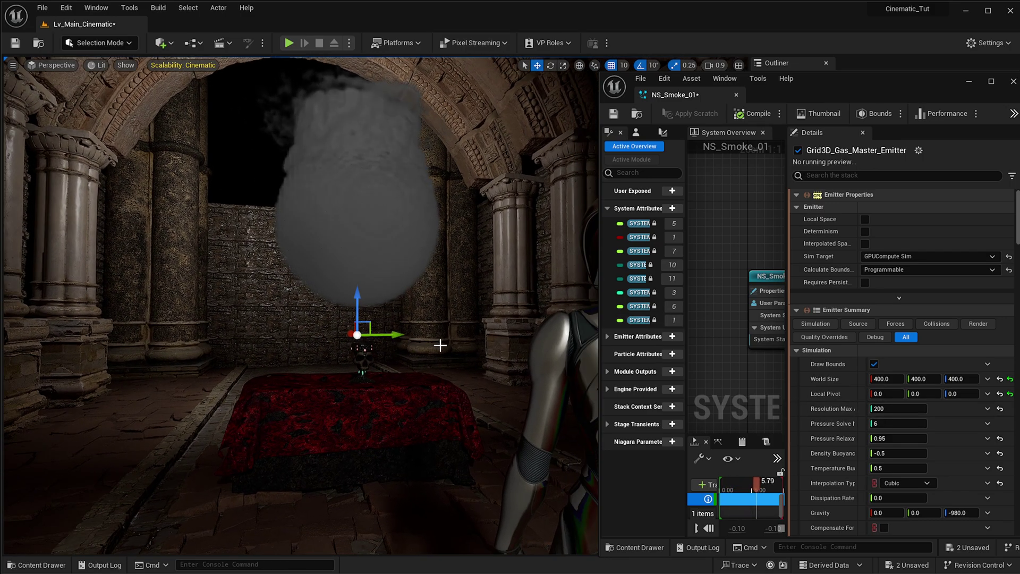
Move the floating NS_Smoke_01 editor out of the way and reset the smoke actor's location to the default
drag(827, 99, 1019, 118)
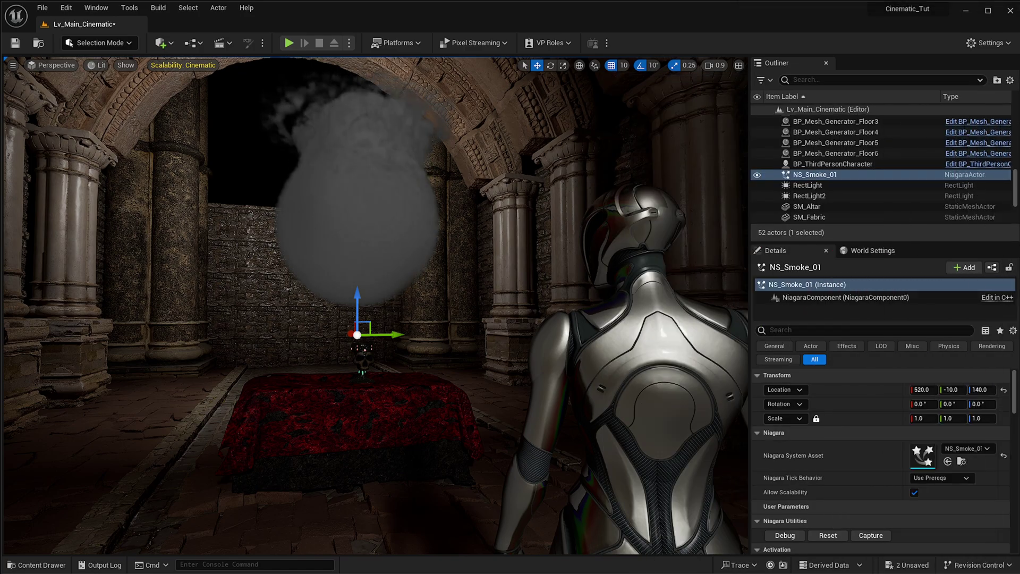
click(1004, 390)
right_drag(450, 355, 449, 355)
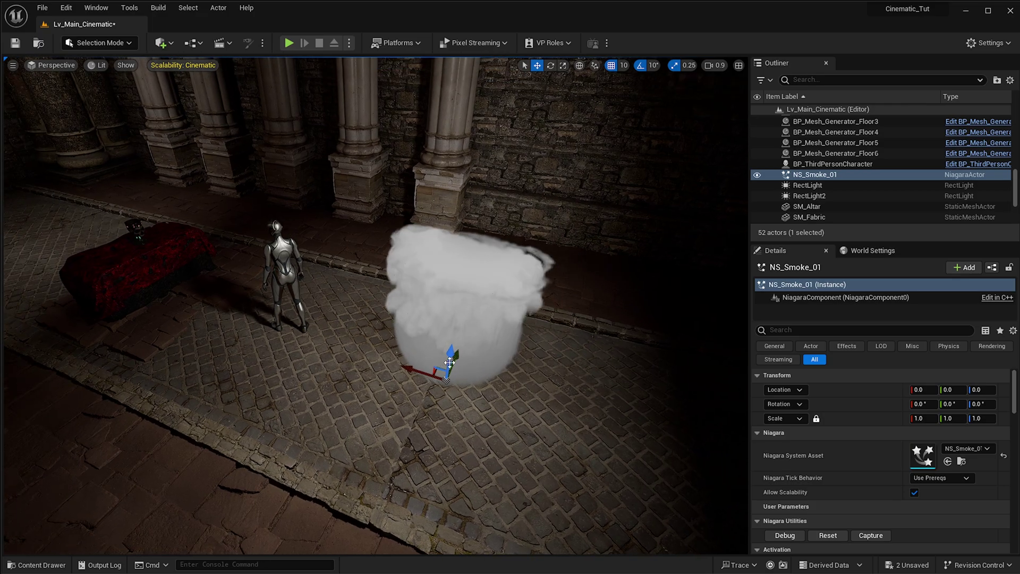
Move the NS_Smoke_01 actor to X 550 and raise it to Z 60 so it sits at the altar
drag(423, 369, 146, 289)
key(f)
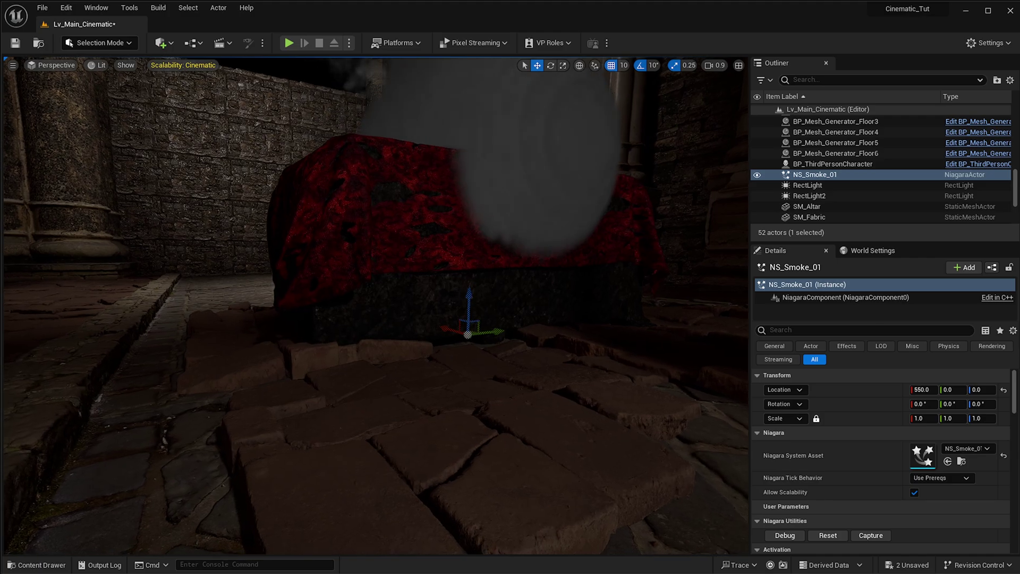
drag(468, 300, 471, 204)
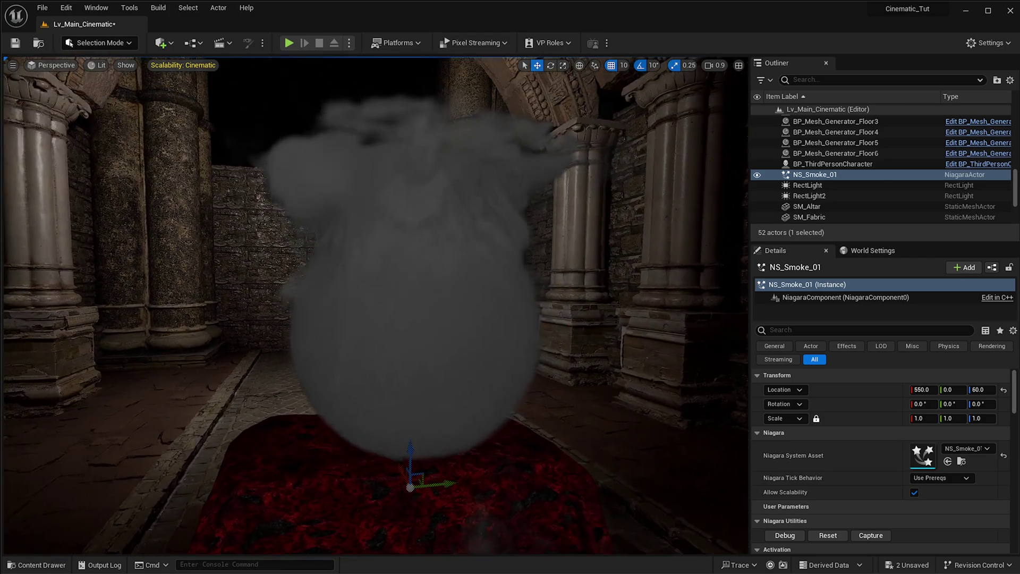
right_drag(380, 292, 380, 286)
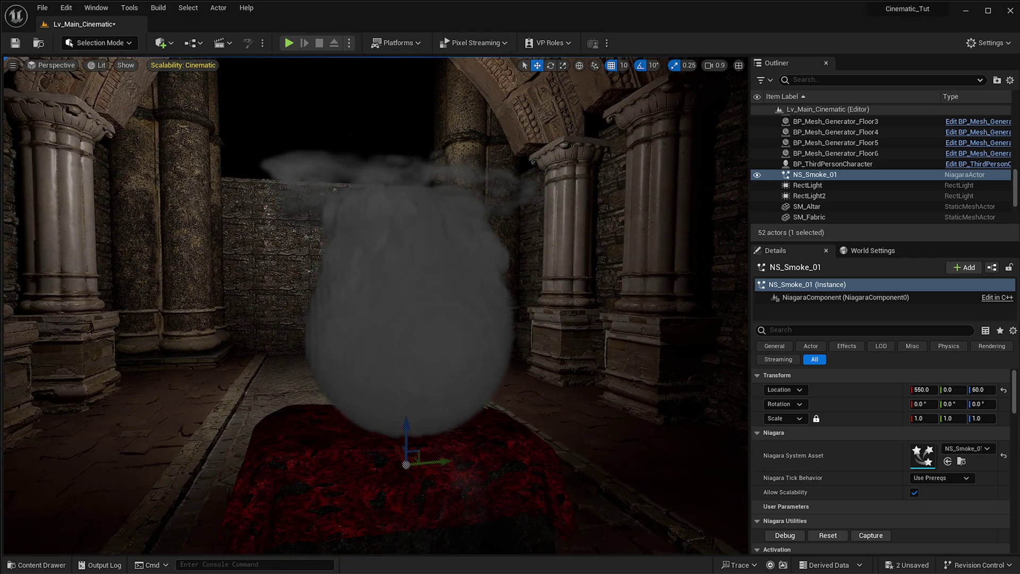
Bring the NS_Smoke_01 editor back beside the altar view and set the smoke actor's scale to 0.4 on all axes
drag(1019, 109, 68, 71)
click(925, 417)
text(0.4)
key(Return)
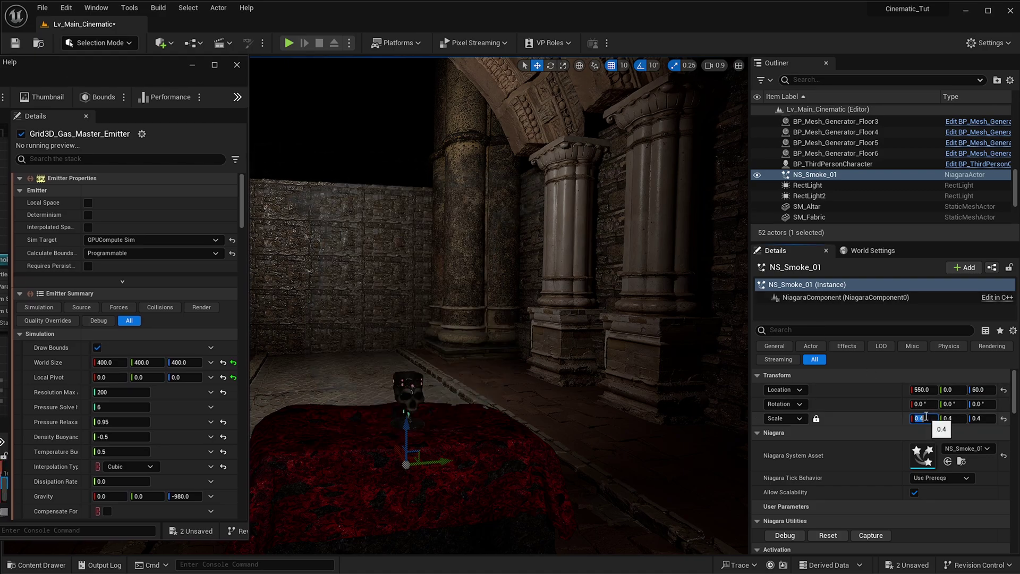
Try uniform scales of 0.6 and 0.5 on the NS_Smoke_01 actor
text(0.6)
key(Return)
right_drag(596, 441, 521, 441)
click(927, 418)
text(0.5)
key(Return)
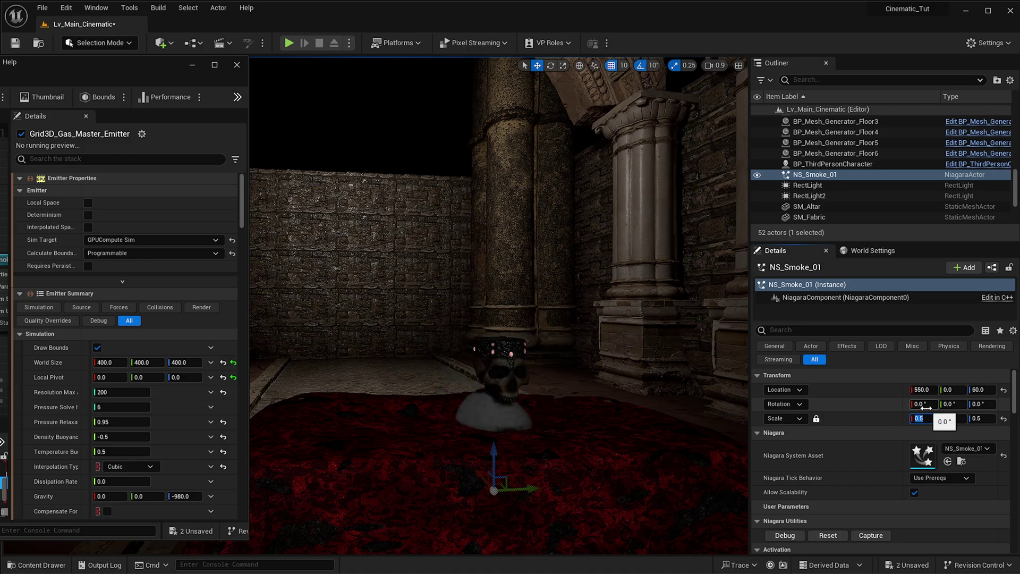
Raise the NS_Smoke_01 actor to Z 90 and set its uniform scale to 0.4
drag(492, 469, 507, 401)
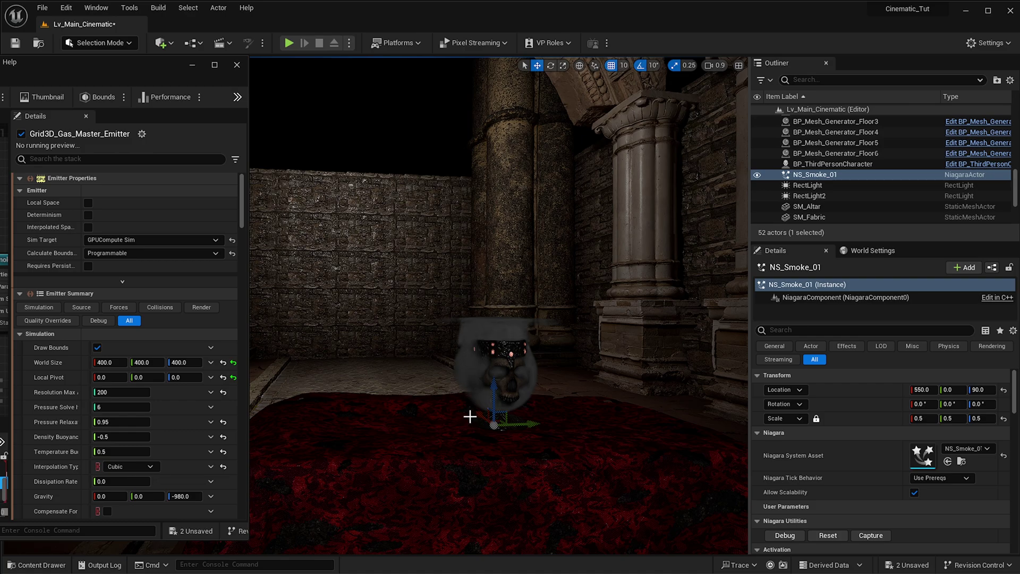
right_drag(451, 435, 502, 445)
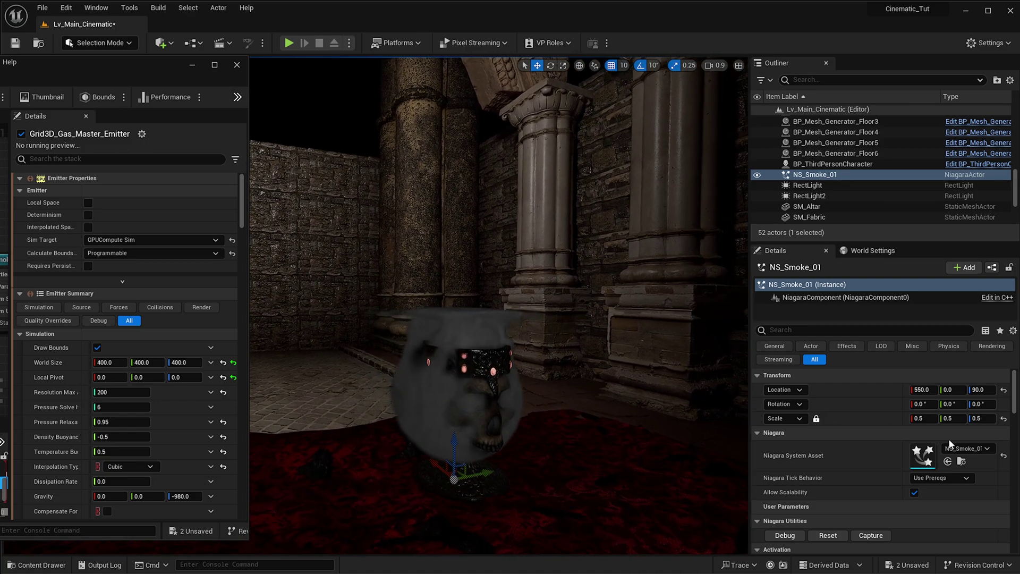
text(0.4)
key(Return)
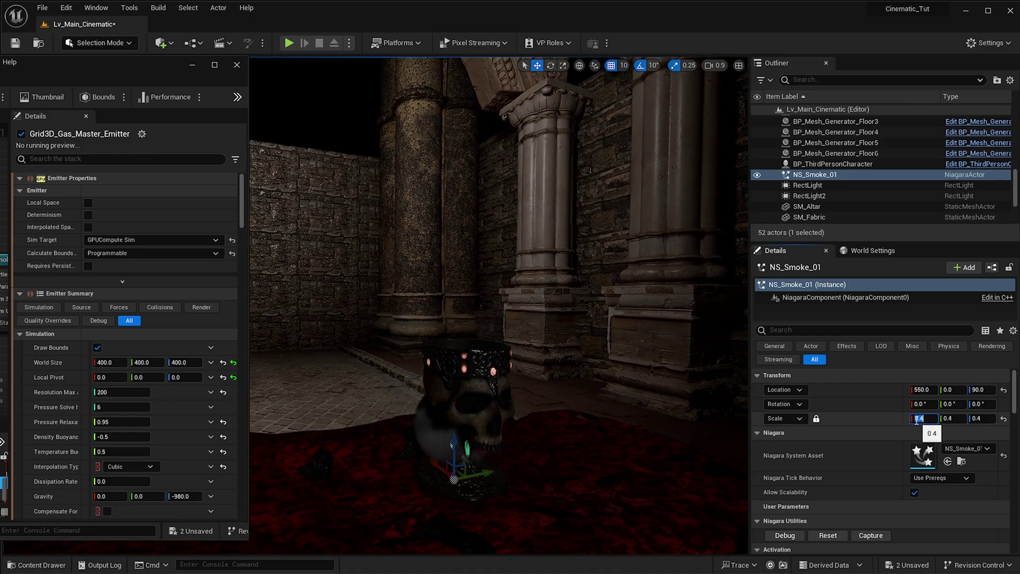
Move the smoke actor to Z 100, turn off grid snapping, and centre it in the goblet at about X 543.7
drag(447, 451, 488, 409)
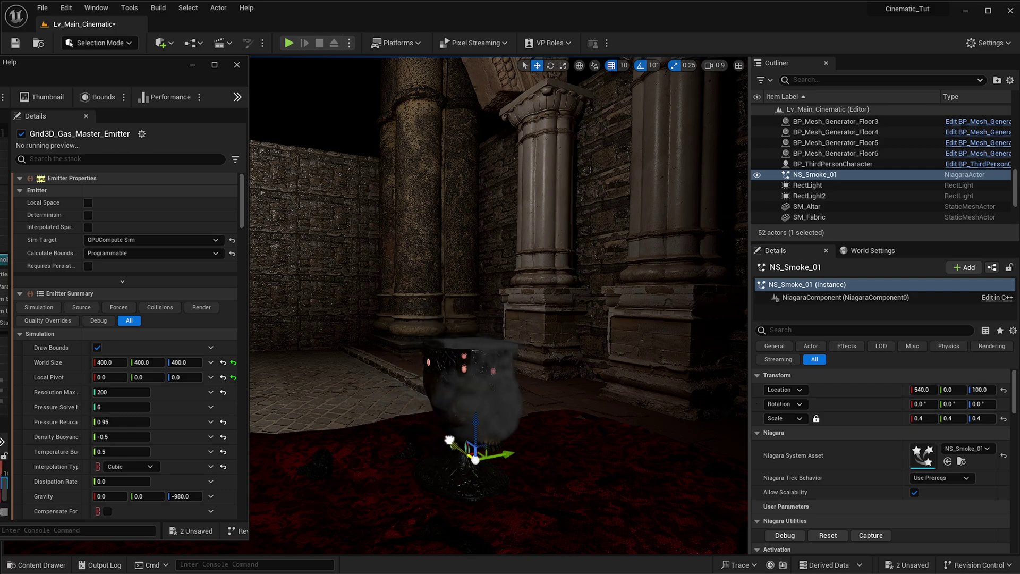
click(611, 66)
drag(439, 432, 447, 435)
right_drag(470, 434, 546, 417)
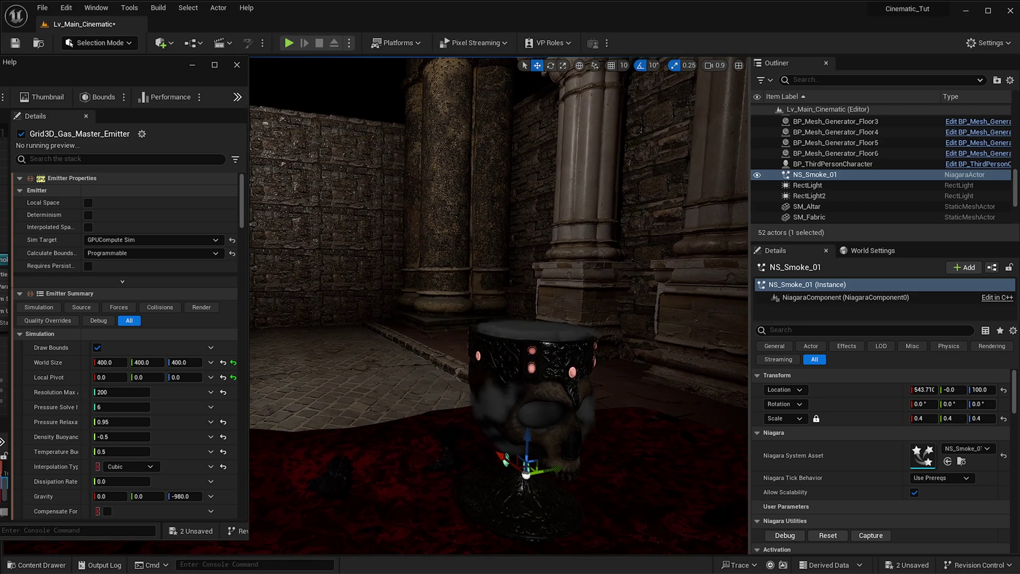
scroll(568, 340, down, 6)
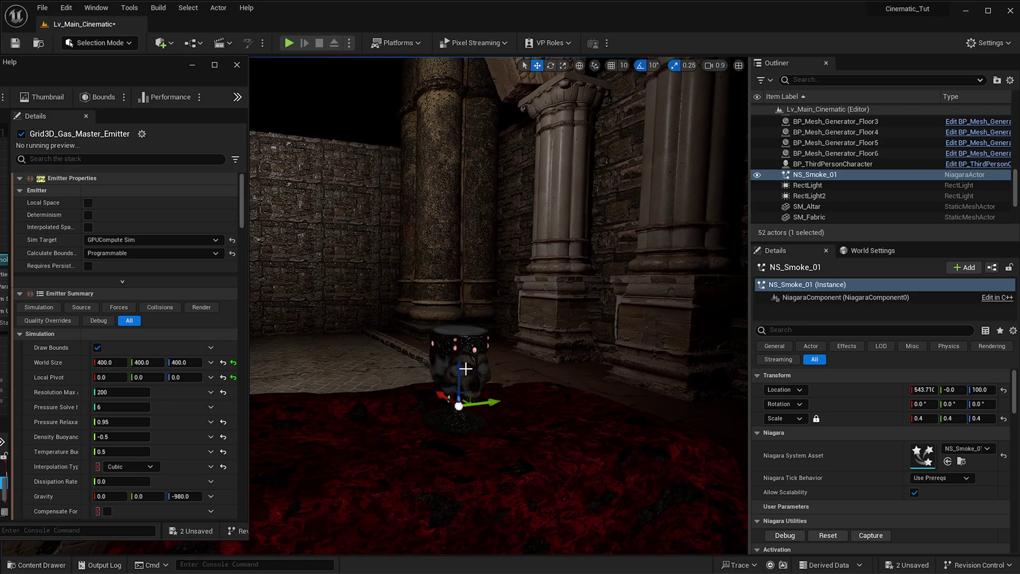
Raise the NS_Smoke_01 actor above the goblet's rim to about Z 136.7
drag(461, 374, 477, 285)
right_drag(373, 251, 367, 204)
key(w)
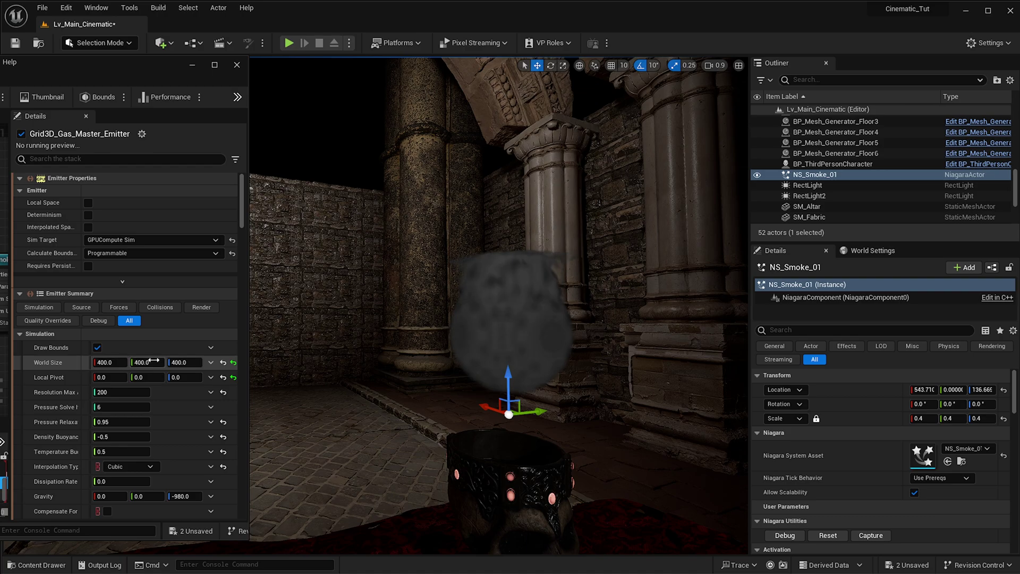
right_drag(458, 252, 463, 258)
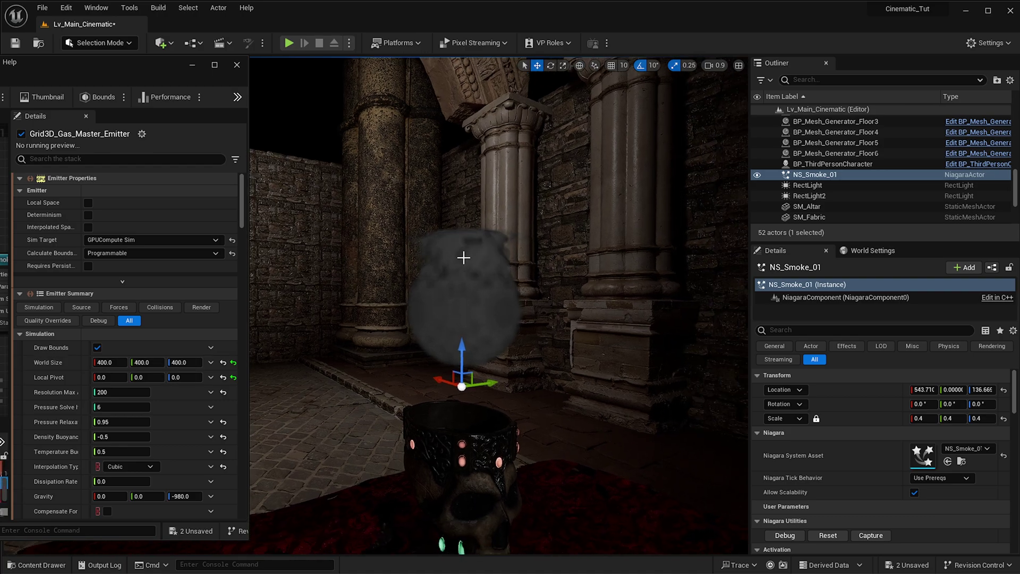
right_drag(519, 286, 512, 282)
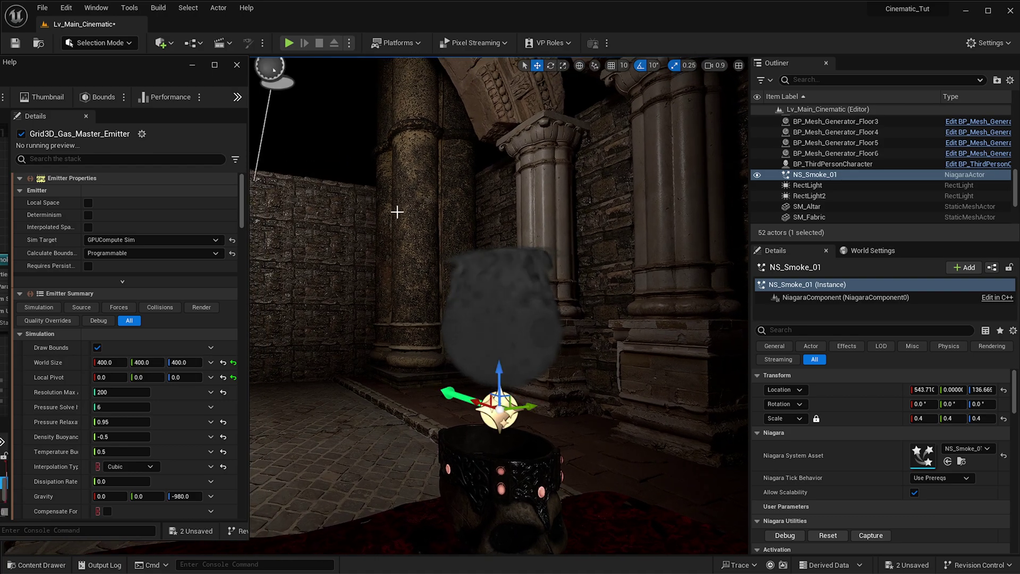
right_drag(571, 348, 584, 352)
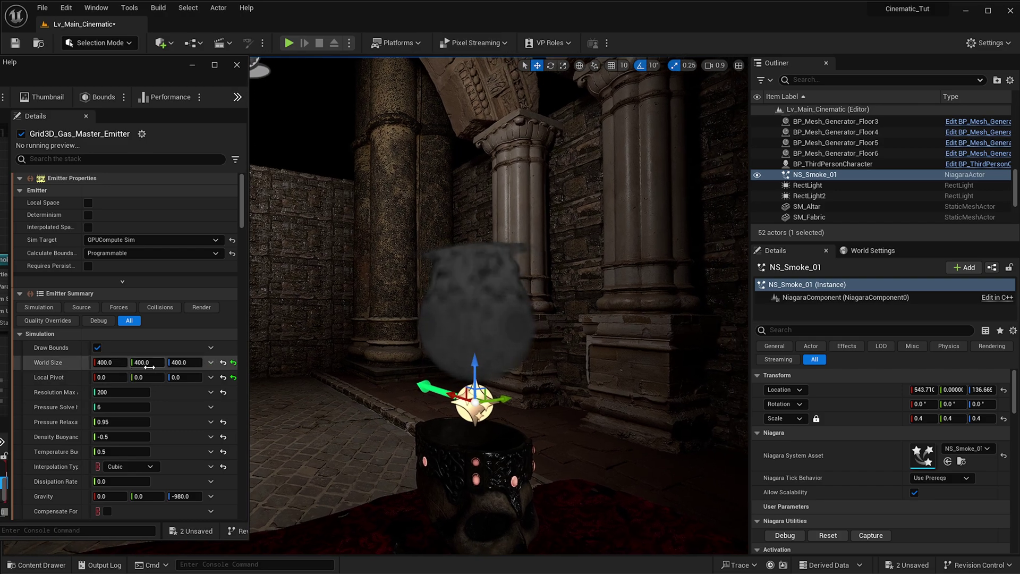
Try a World Size Z of 800 on the gas emitter and return it to 400
click(190, 362)
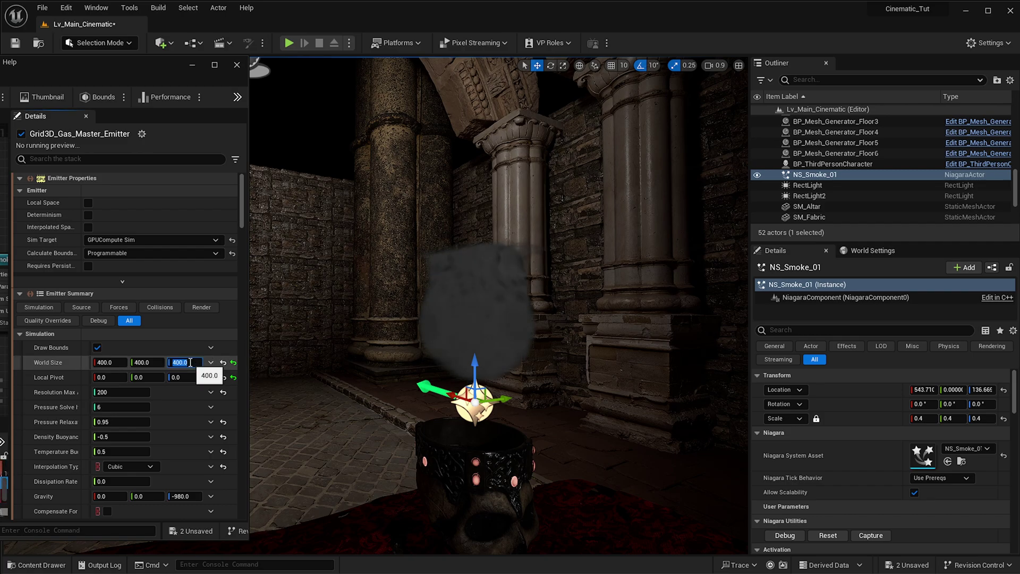
text(800)
key(Return)
right_drag(547, 283, 619, 341)
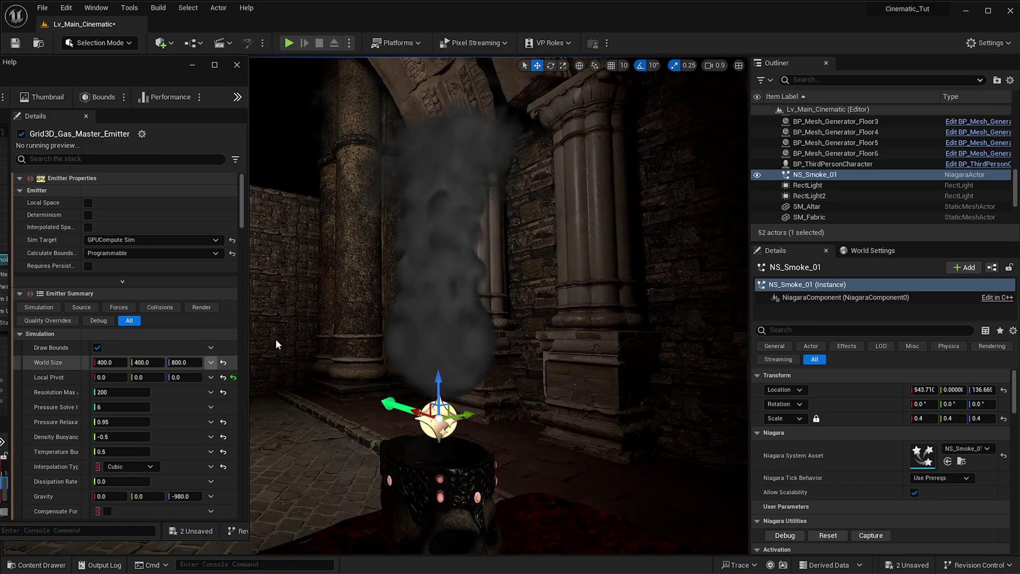
click(185, 362)
text(400)
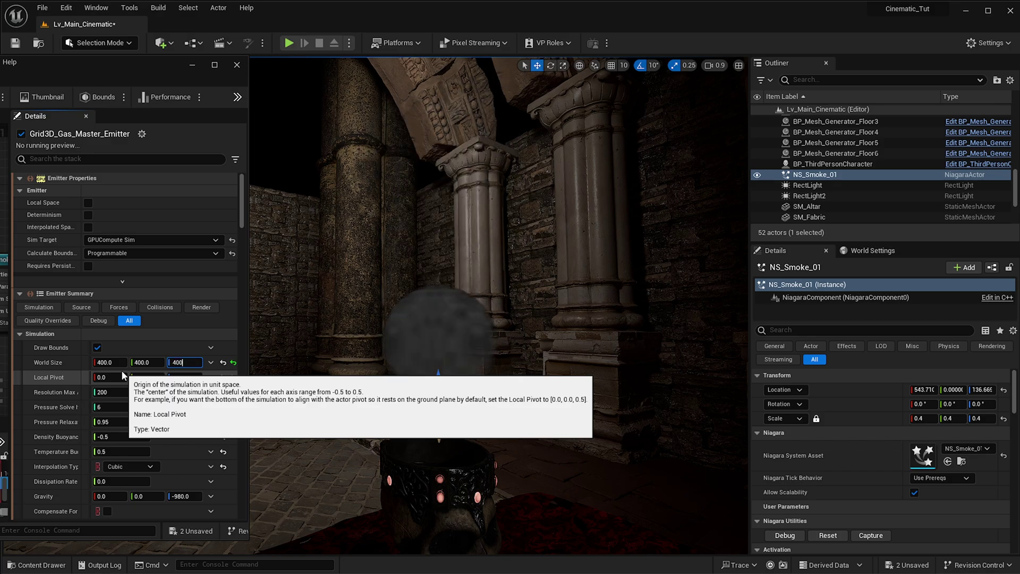
key(Return)
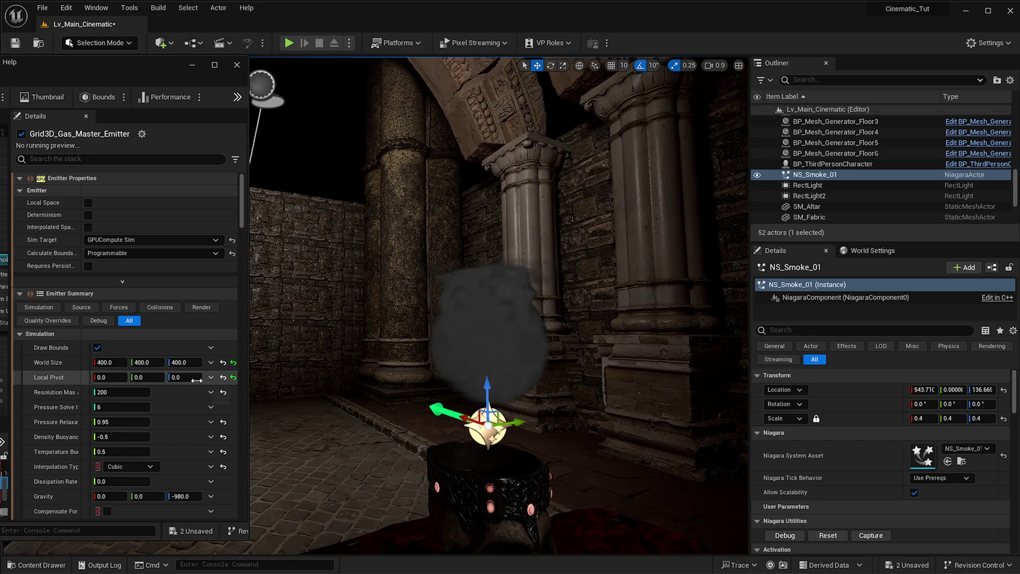
Compare the smoke with the emitter's Local Pivot Z at 0.5 and at 0, ending on the default 0.5
click(234, 377)
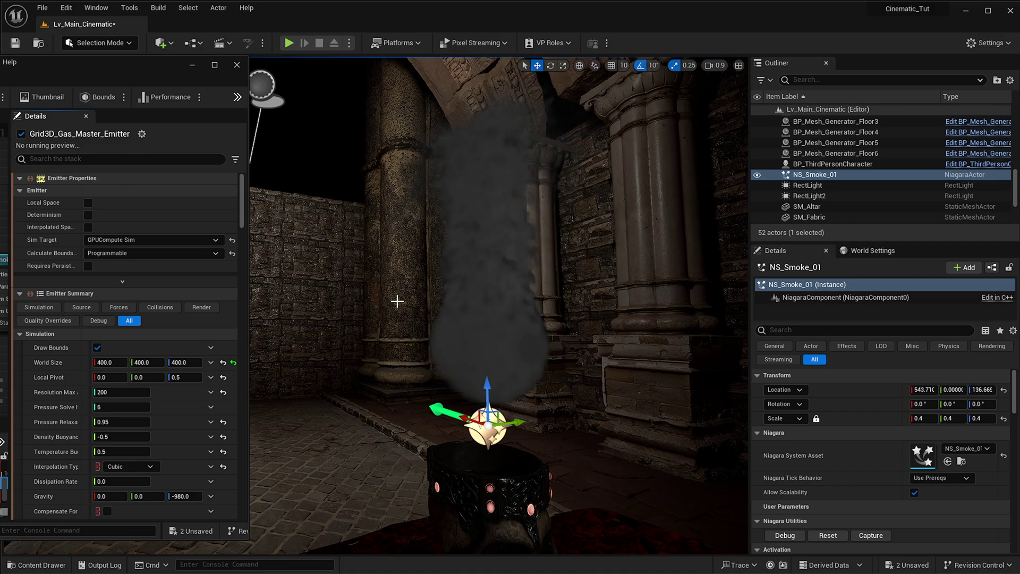
click(193, 377)
text(0)
key(Return)
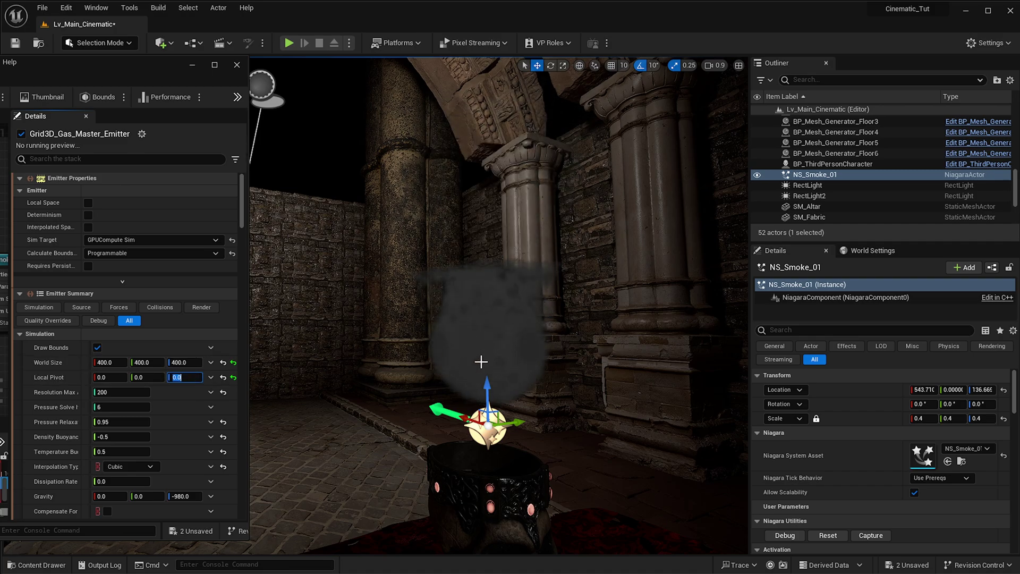
mouse_move(219, 381)
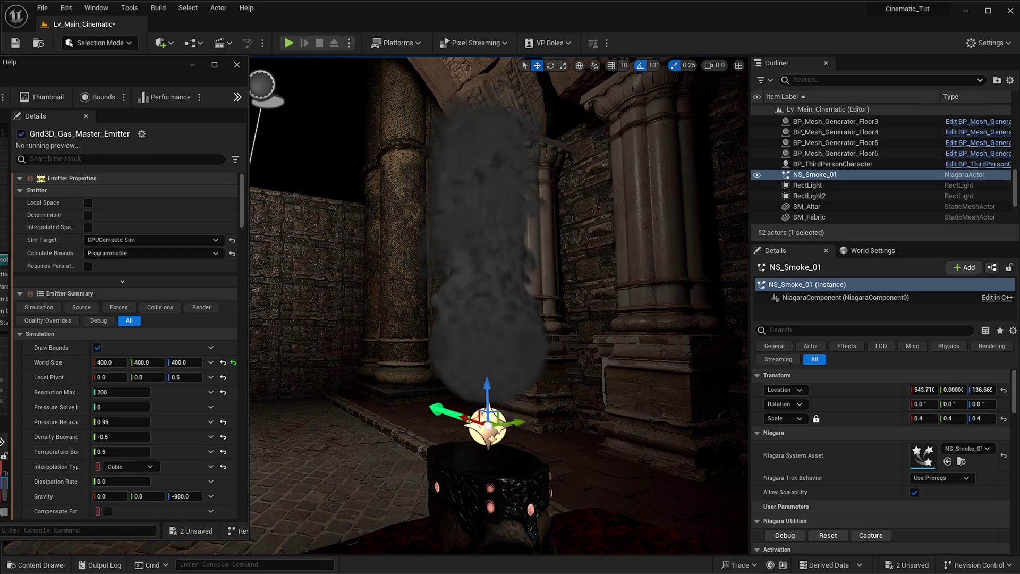
right_drag(405, 370, 345, 370)
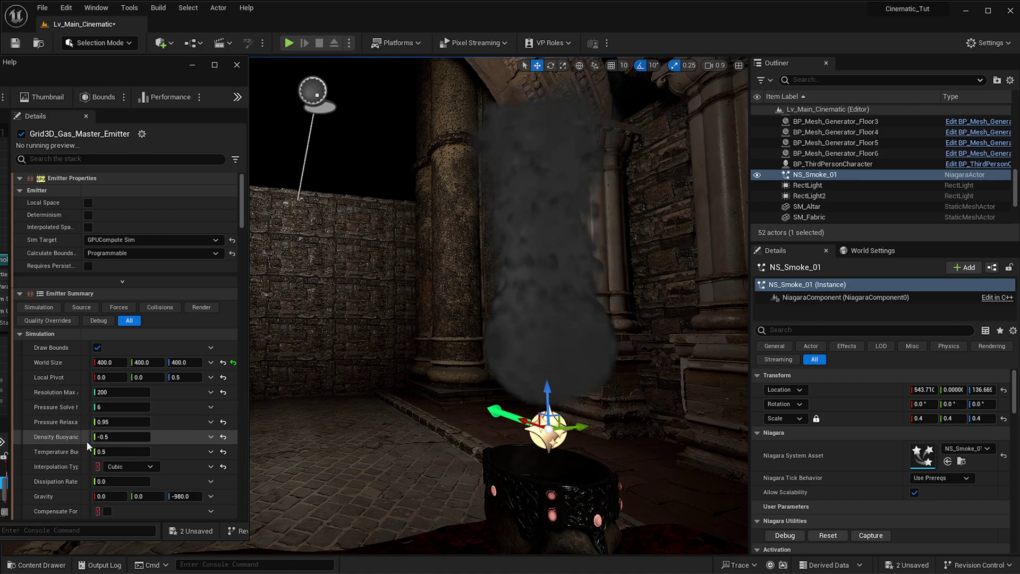
Set the gas emitter's Pressure Solve Iterations to 12 and inspect the smoke above the goblet
click(106, 407)
text(12)
key(Return)
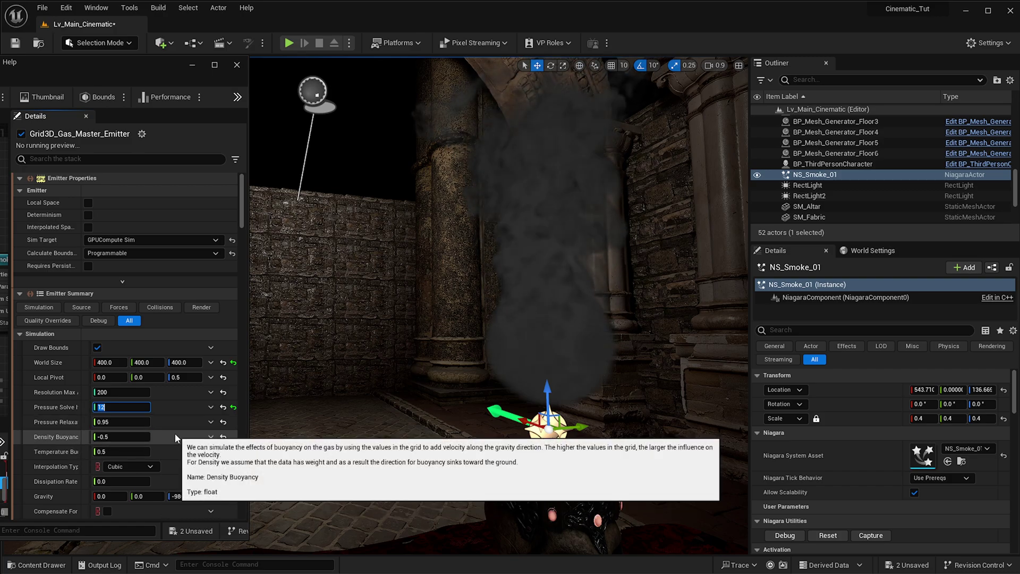
click(52, 409)
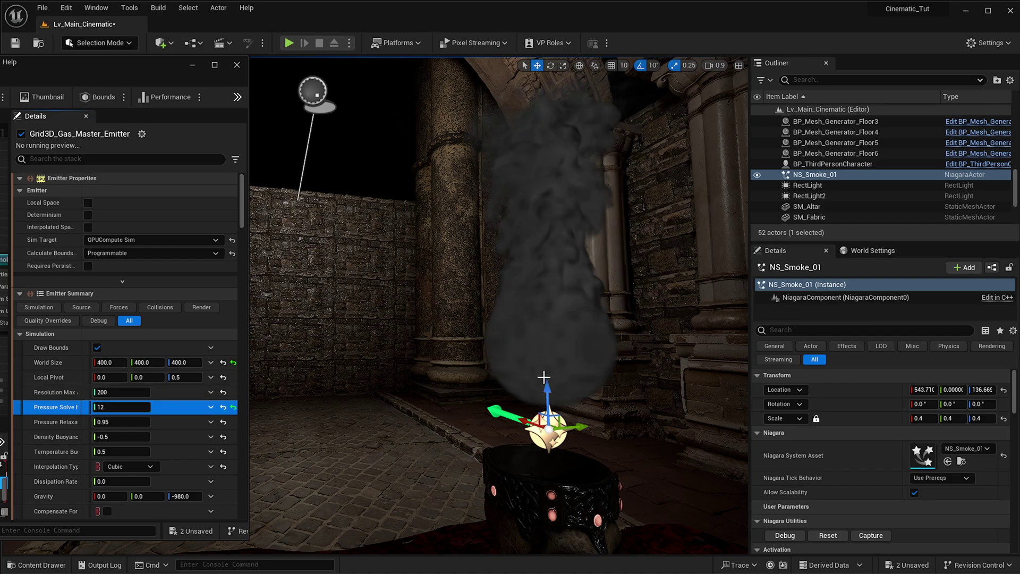
right_drag(481, 376, 524, 386)
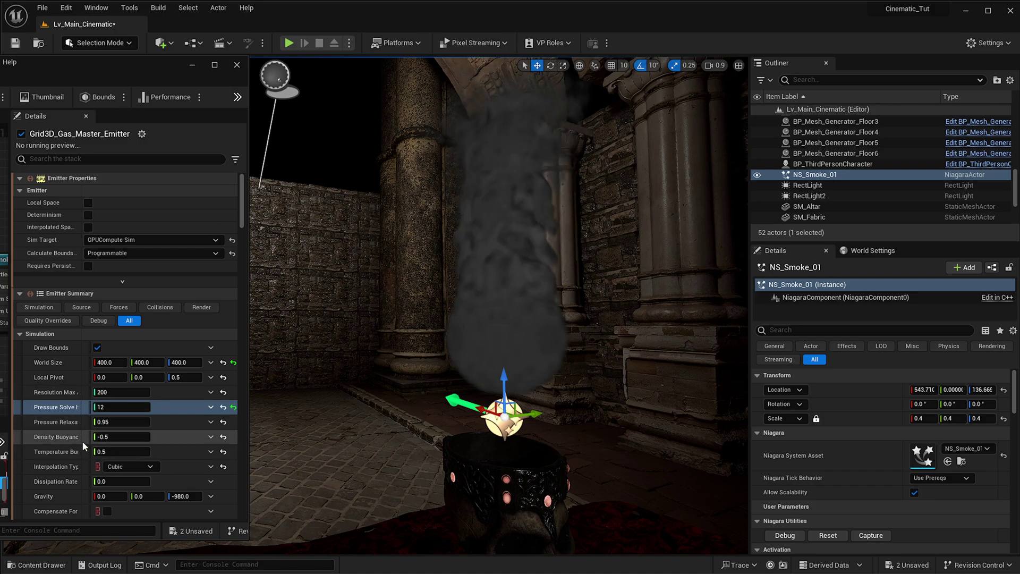
Set the gas emitter's Gravity Z to 200 and its Local Pivot Z to 0, with the viewport in game view
scroll(187, 417, down, 1)
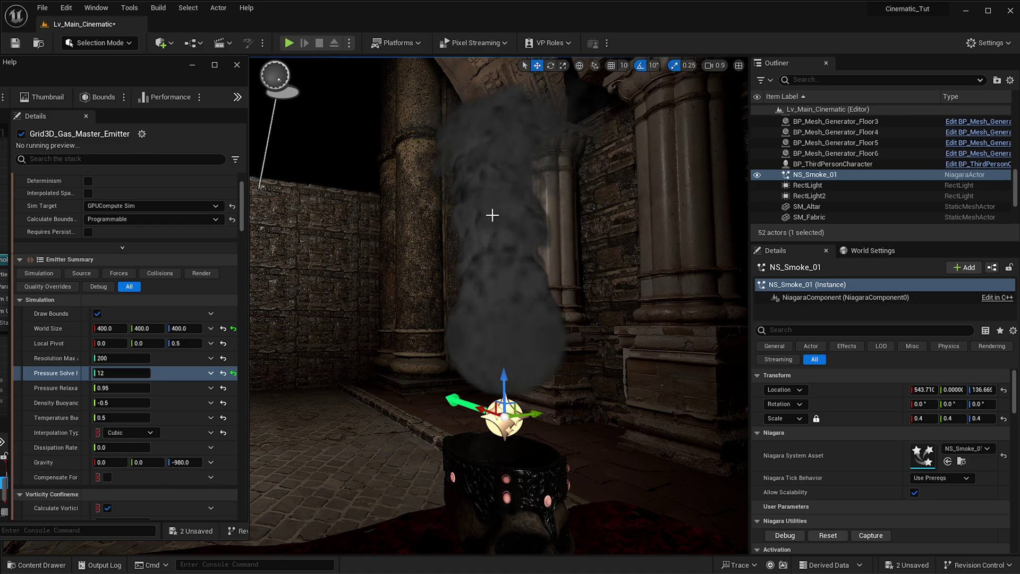
click(180, 463)
text(200)
key(Return)
right_drag(467, 314, 425, 415)
right_drag(315, 383, 332, 383)
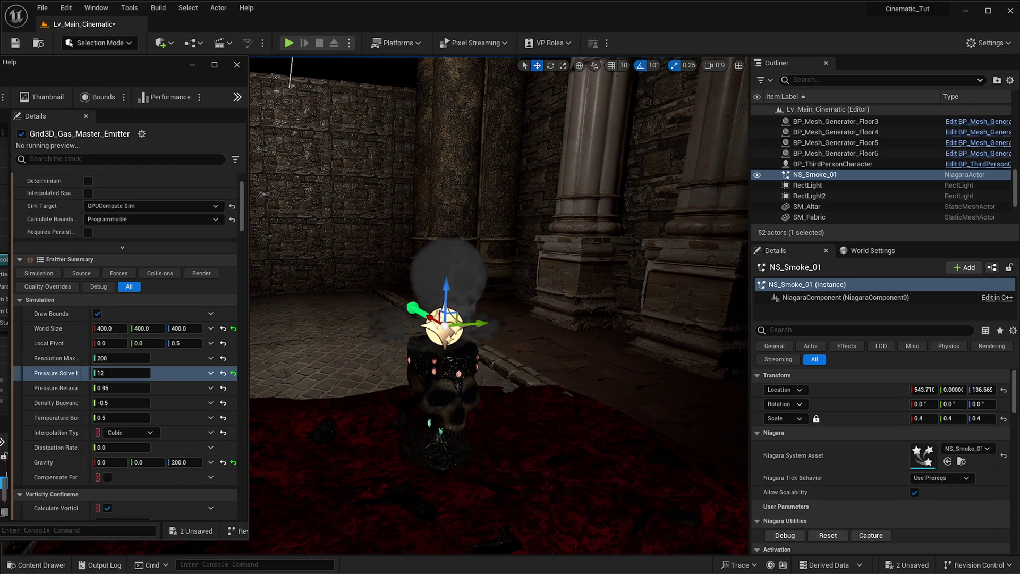
key(g)
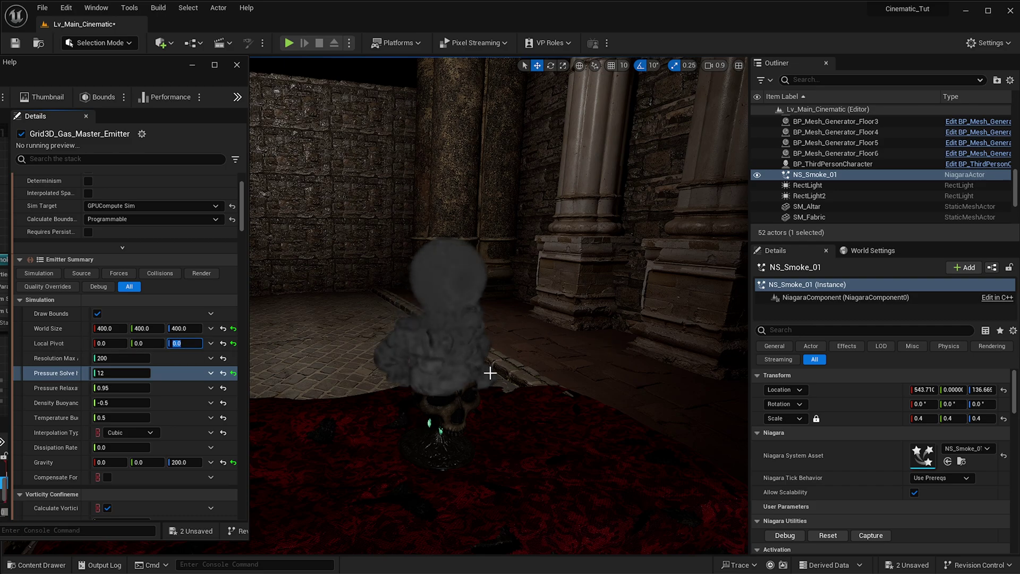
right_drag(535, 305, 513, 305)
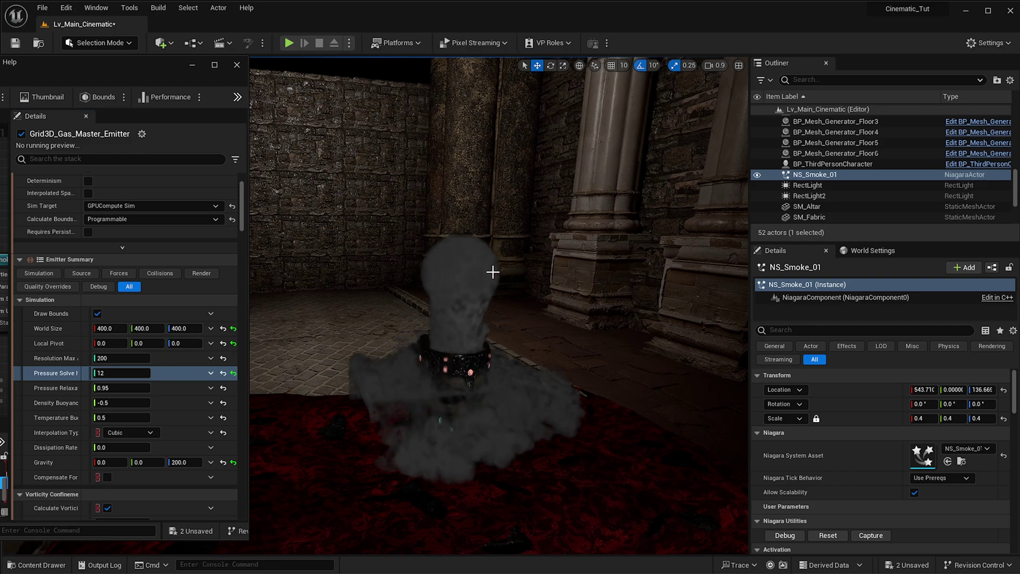
Reselect the NS_Smoke_01 actor in the viewport and lower it into the goblet to about Z 99.4
click(460, 275)
click(464, 309)
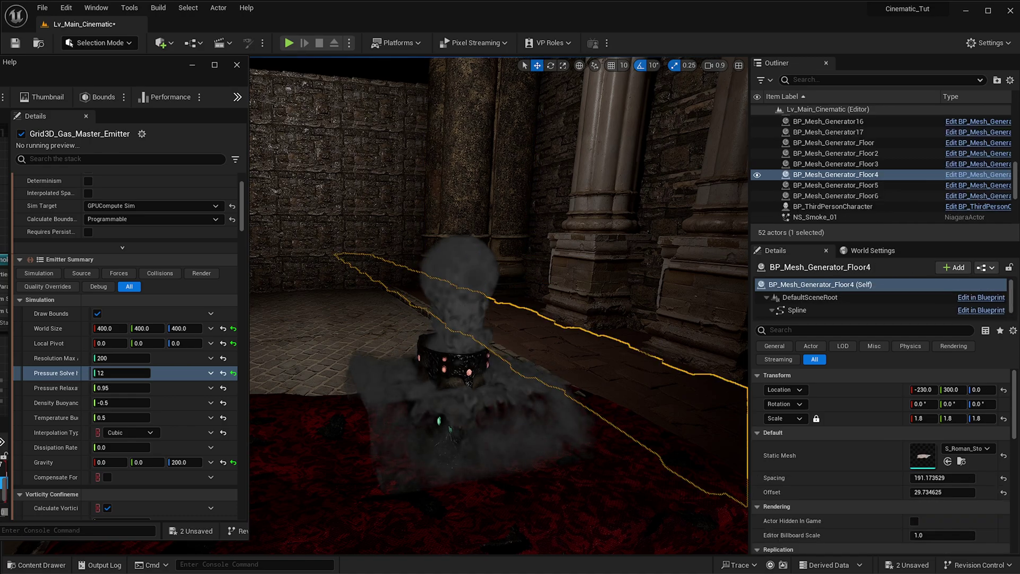
click(456, 285)
right_drag(476, 323, 492, 321)
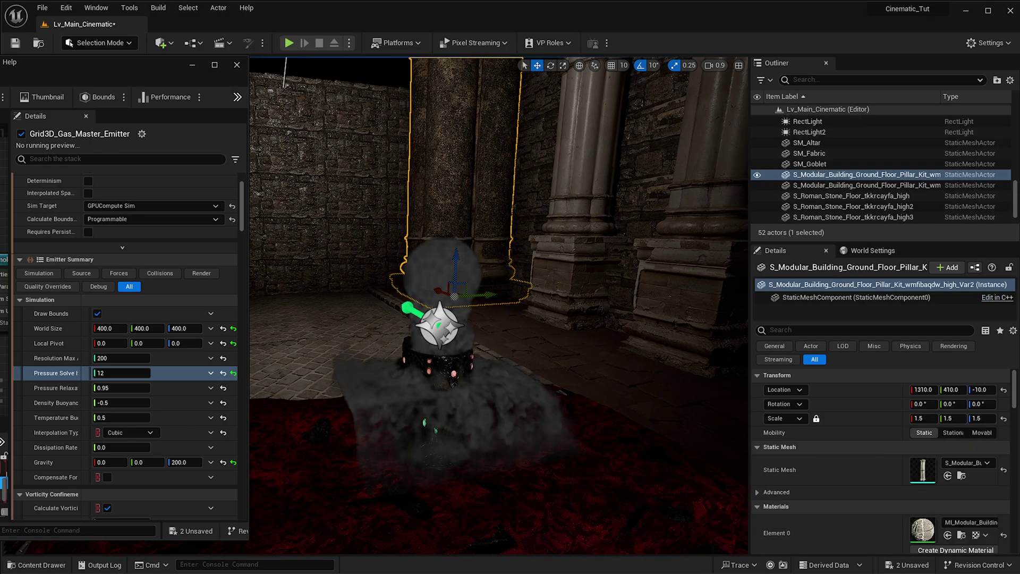
click(445, 317)
drag(443, 290, 455, 346)
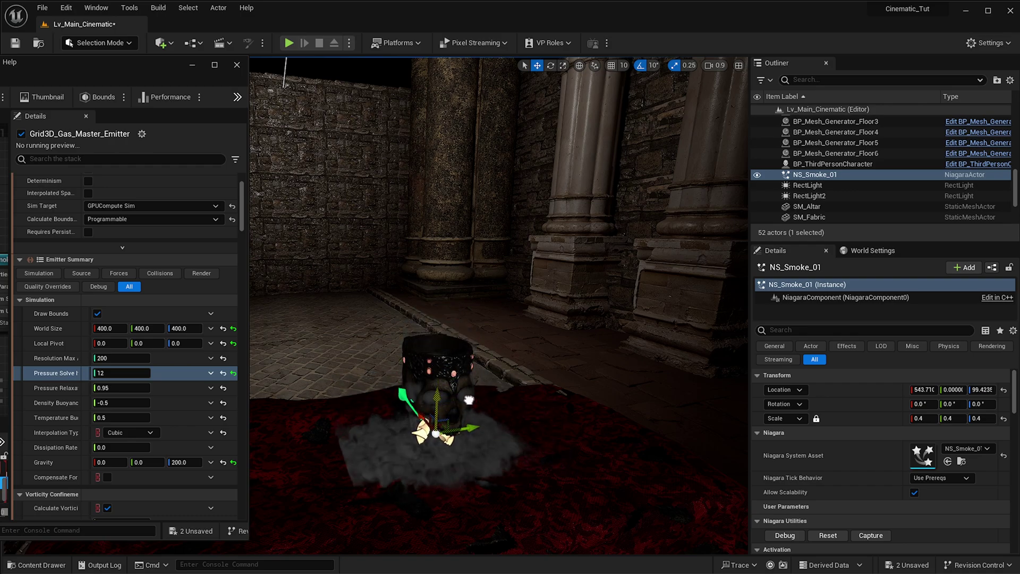
Enable Calculate Wind in the gas emitter's Wind settings, with the viewport framed closer on the goblet
right_drag(467, 398, 523, 382)
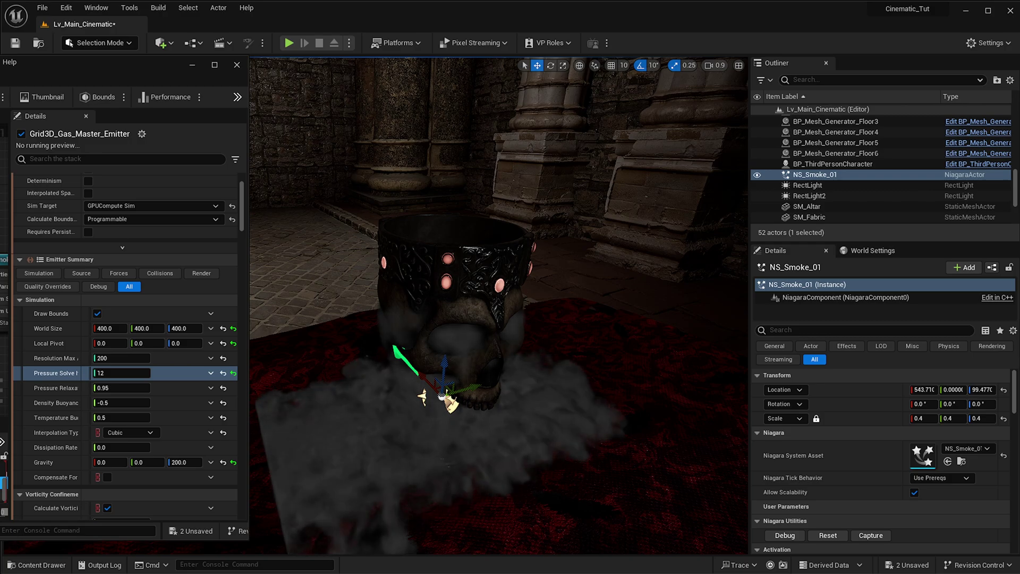
scroll(184, 375, down, 5)
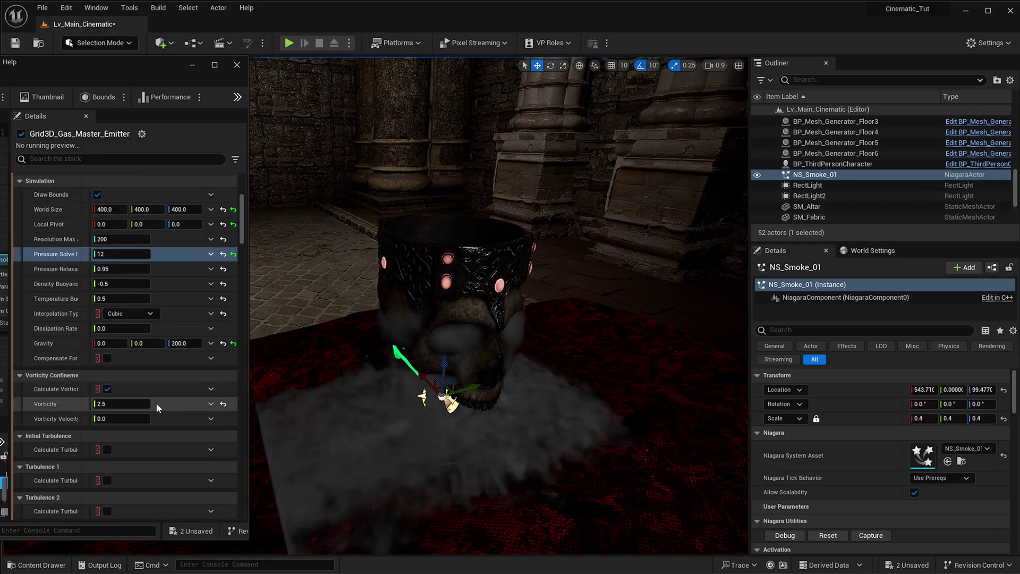
scroll(149, 405, down, 2)
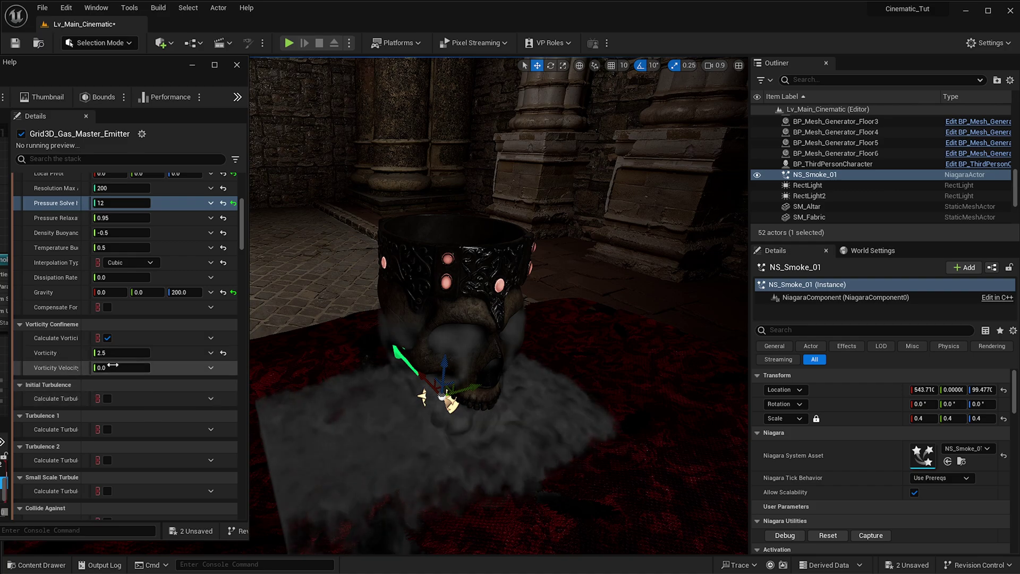
scroll(176, 380, down, 5)
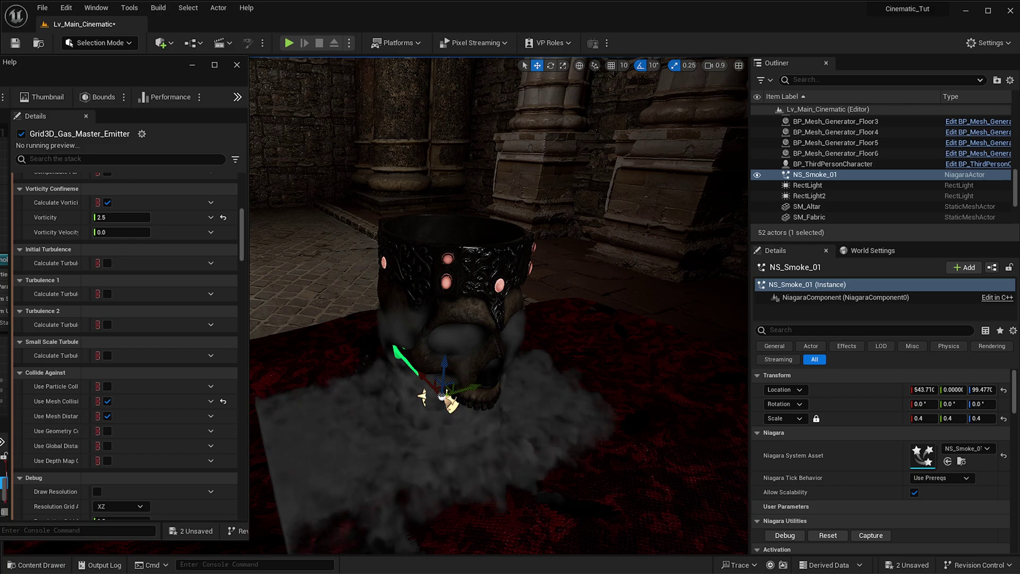
scroll(183, 375, down, 6)
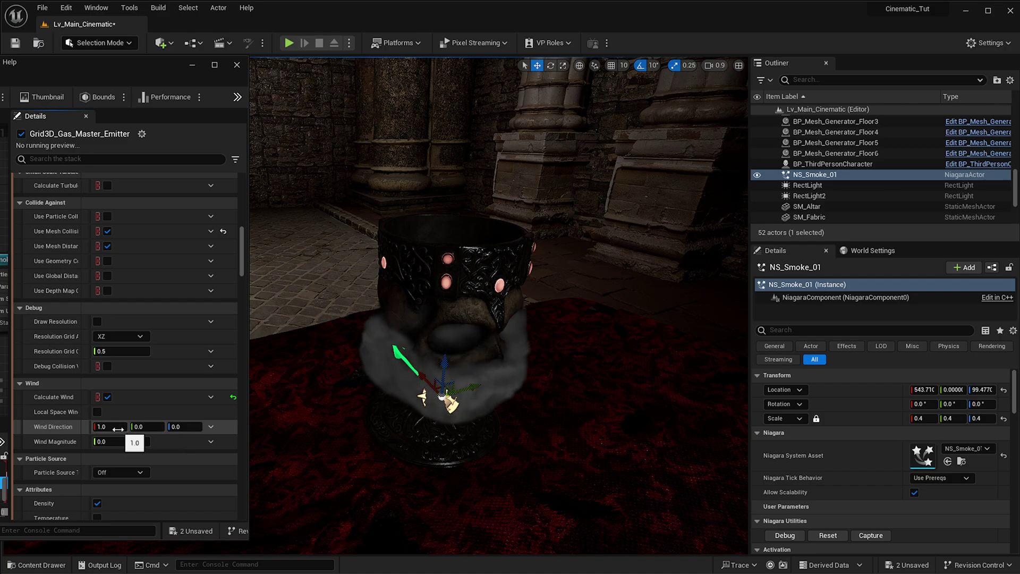
Set the gas emitter's Wind Direction to X 0, Y 5 and its Wind Magnitude to 0.5
click(119, 429)
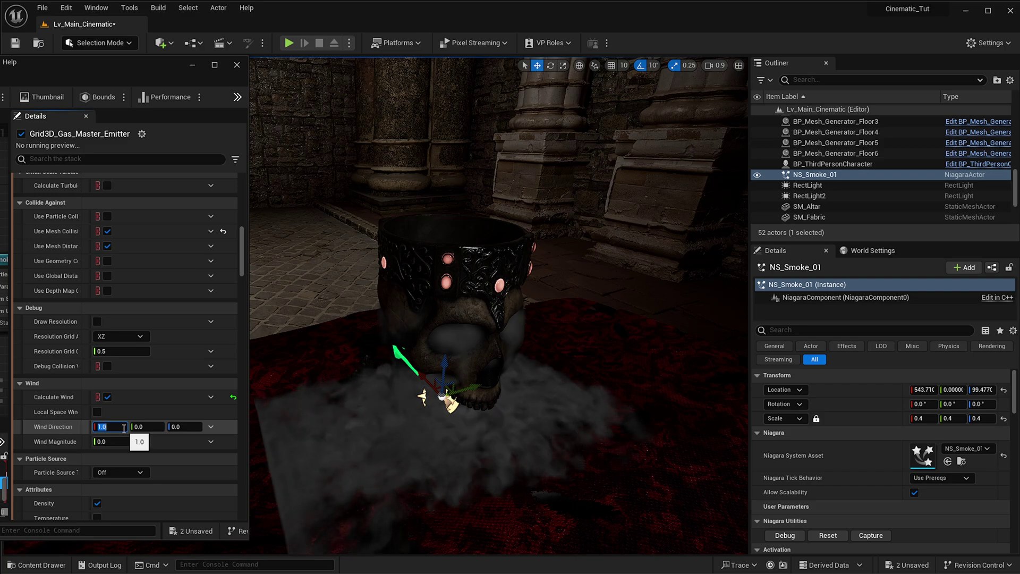
text(0)
click(147, 428)
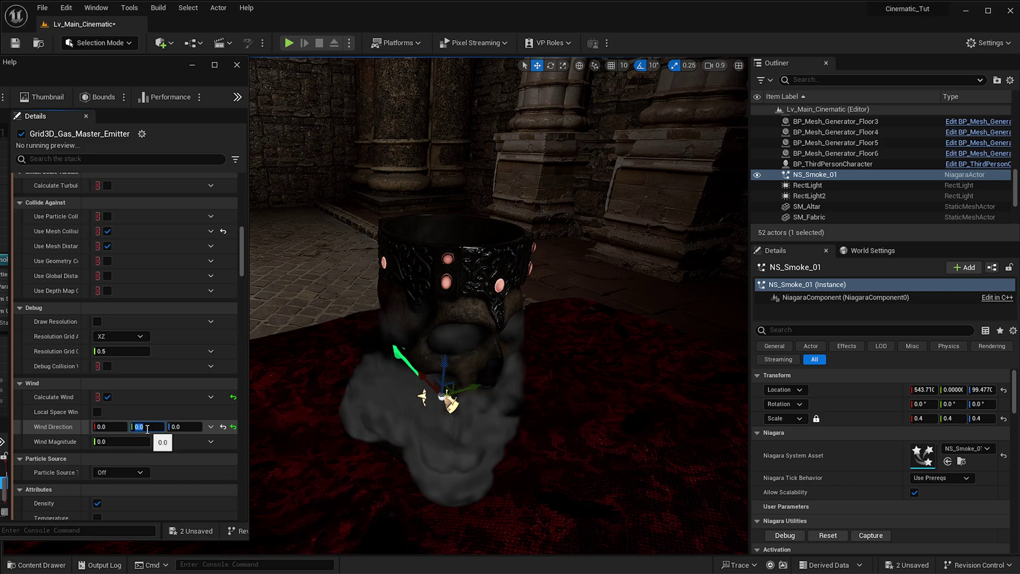
text(5)
key(Return)
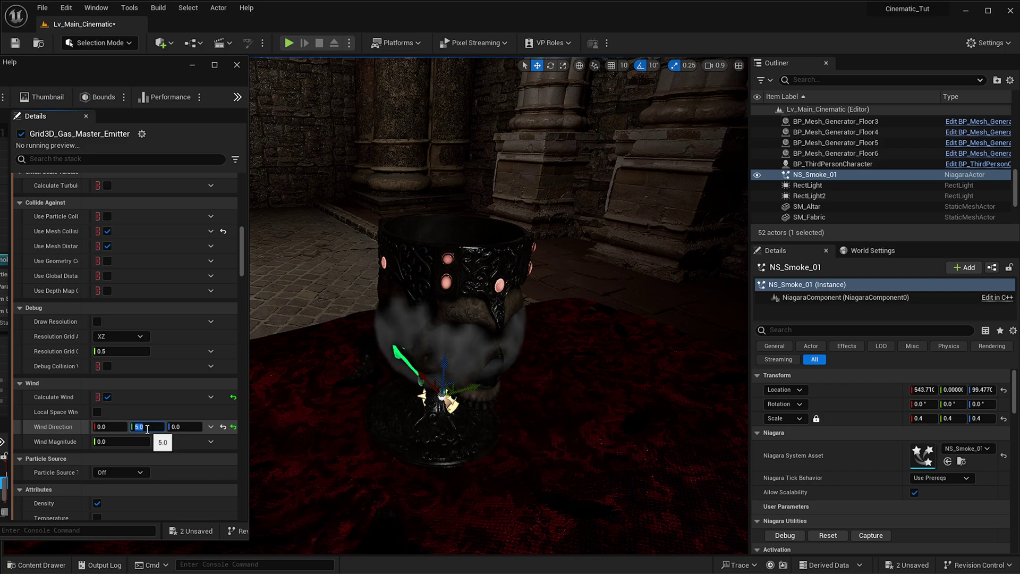
click(120, 441)
text(0.5)
key(Return)
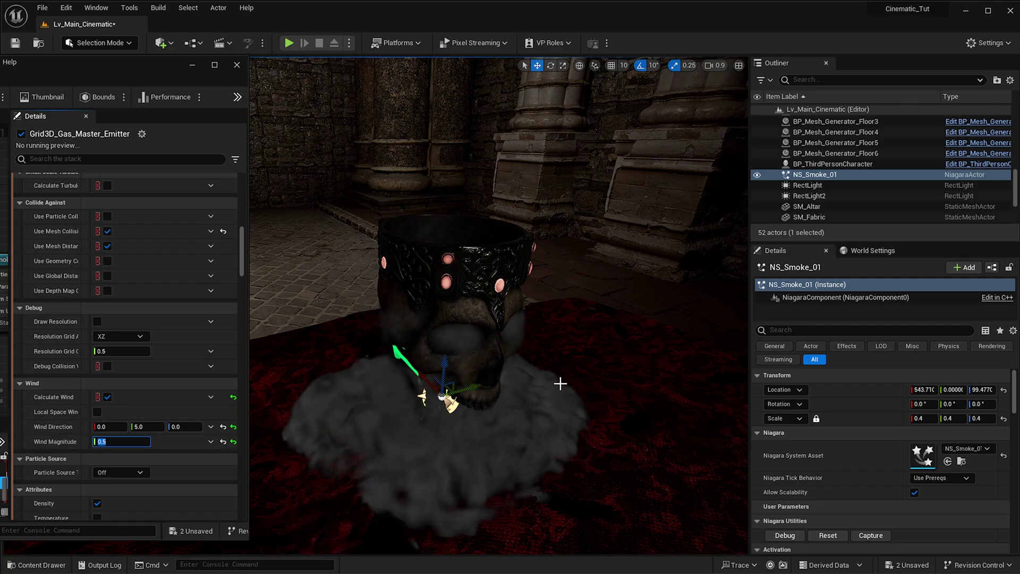
Set the Wind Magnitude to 1.0 and inspect how the smoke drifts around the goblet
mouse_move(585, 374)
right_down()
mouse_move(478, 372)
mouse_move(611, 366)
mouse_move(547, 371)
mouse_move(585, 359)
mouse_move(553, 372)
mouse_move(568, 367)
right_up()
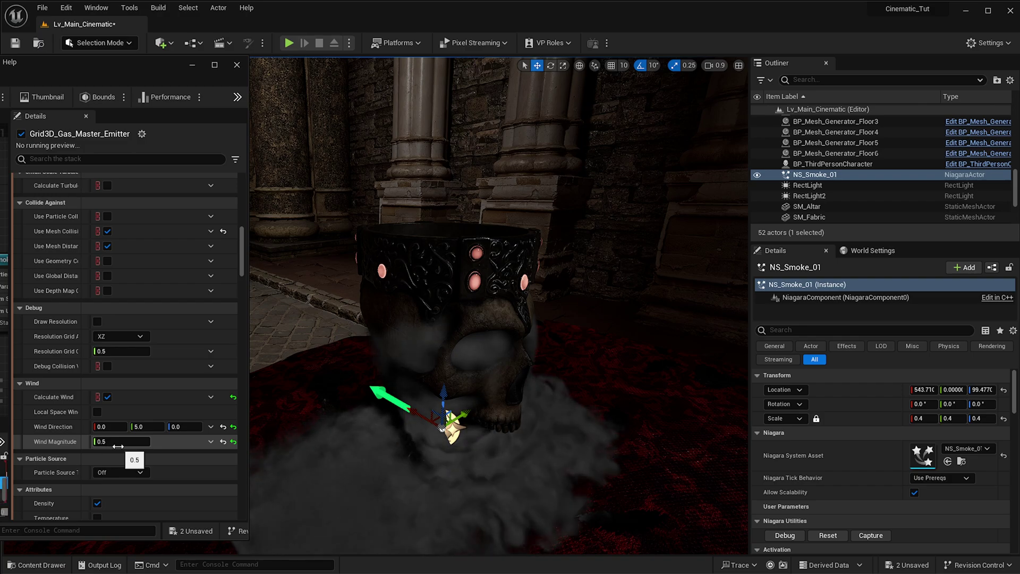
text(1.0)
key(Return)
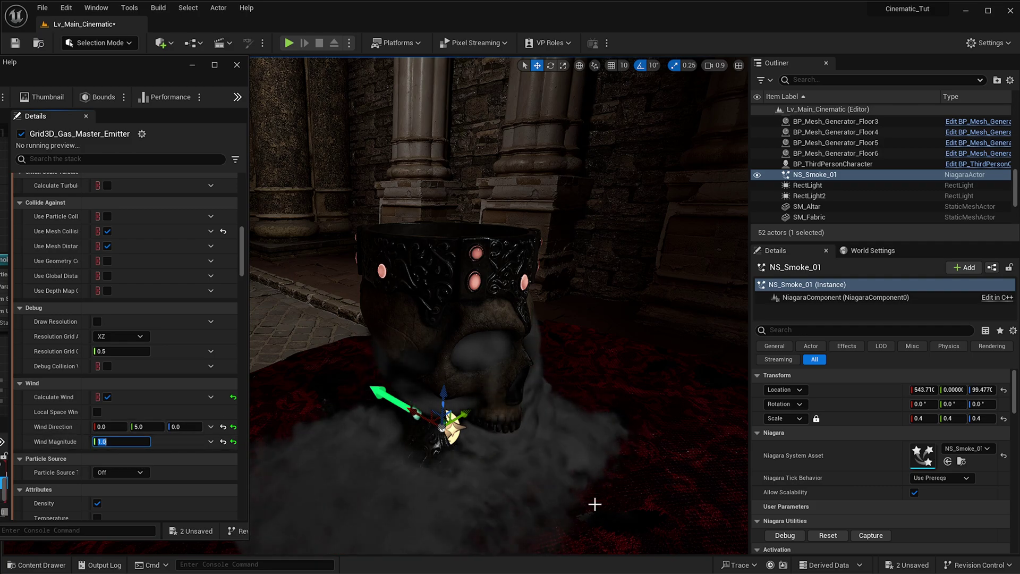
right_drag(337, 394, 372, 398)
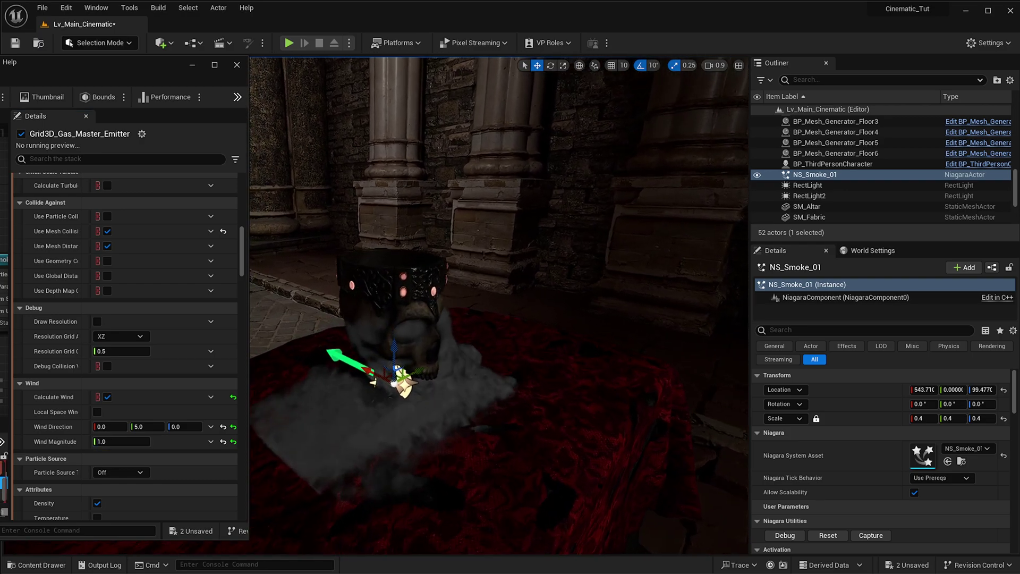
Raise the Wind Magnitude to about 4.53 and inspect the smoke's drift from another side
click(135, 441)
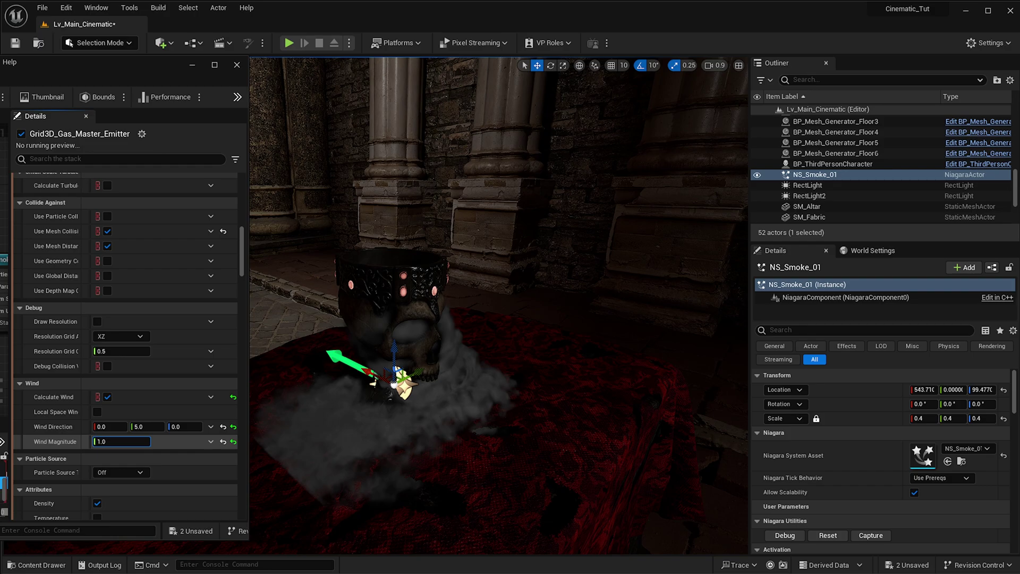
drag(134, 441, 159, 442)
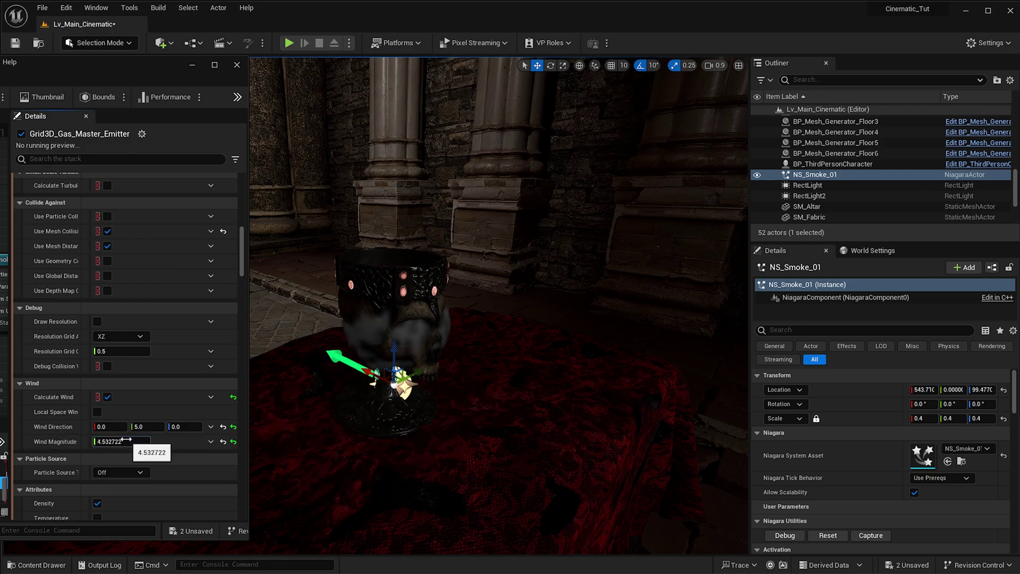
right_drag(341, 404, 282, 396)
right_drag(463, 355, 500, 352)
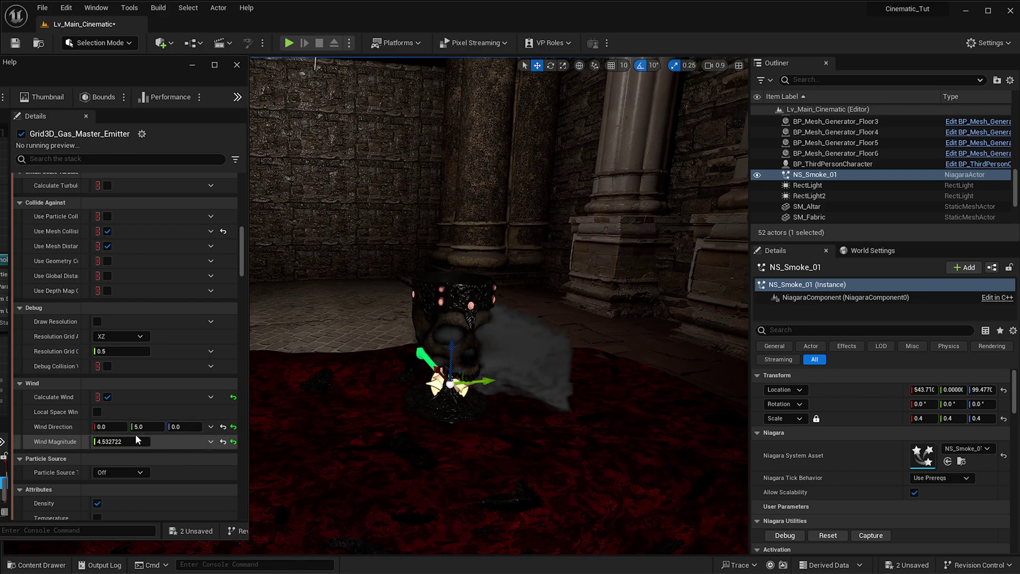
Set the Wind Direction to Y 0 and X 5
click(143, 426)
text(0)
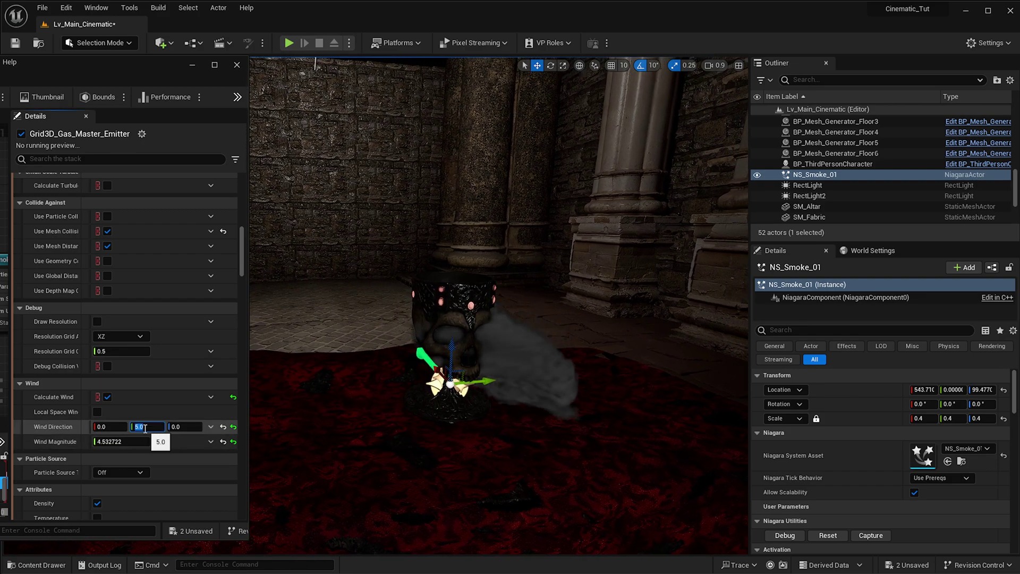
key(Return)
click(118, 428)
text(5)
key(Return)
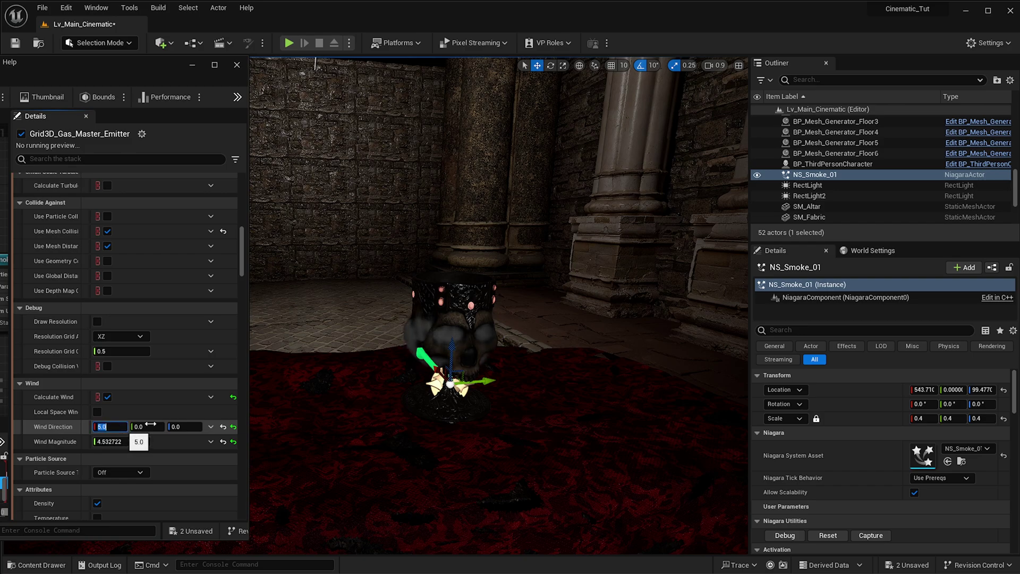
Set the Wind Direction X to -5 and the Wind Magnitude to 1, and inspect the smoke around the goblet
mouse_move(371, 346)
right_down()
mouse_move(510, 346)
mouse_move(371, 346)
right_up()
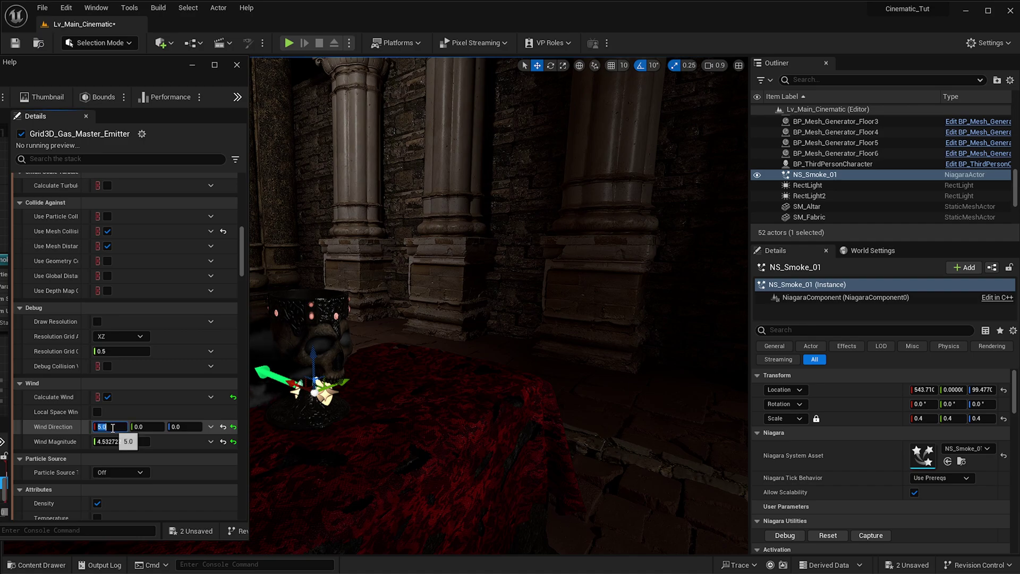
text(-5)
key(Return)
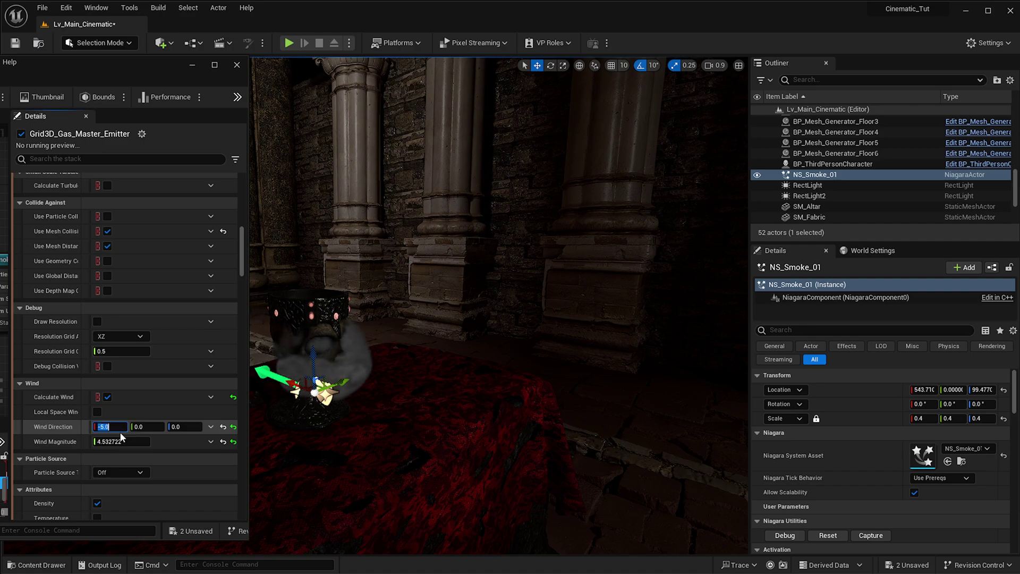
click(123, 442)
text(1)
key(Return)
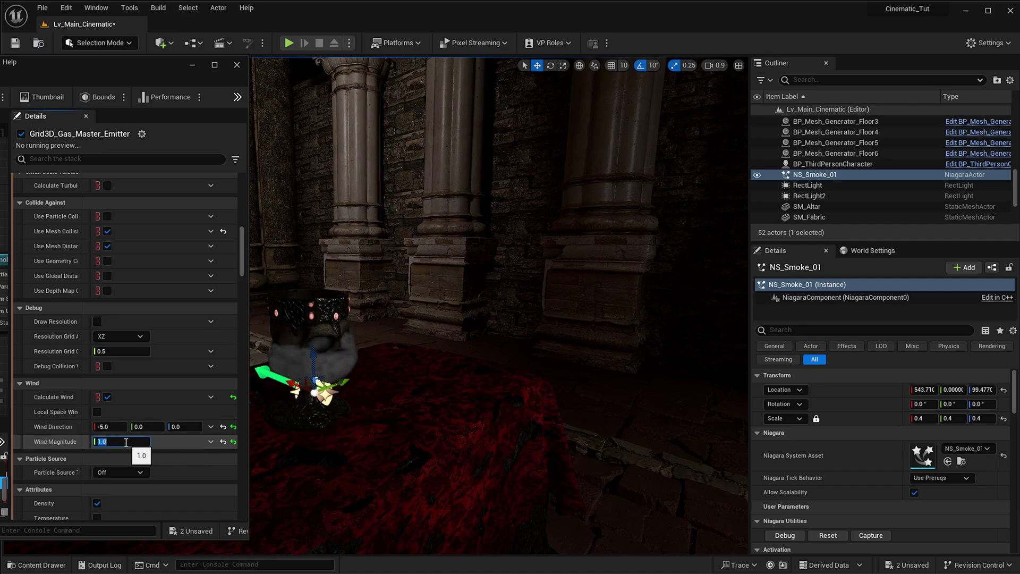
right_drag(484, 391, 512, 374)
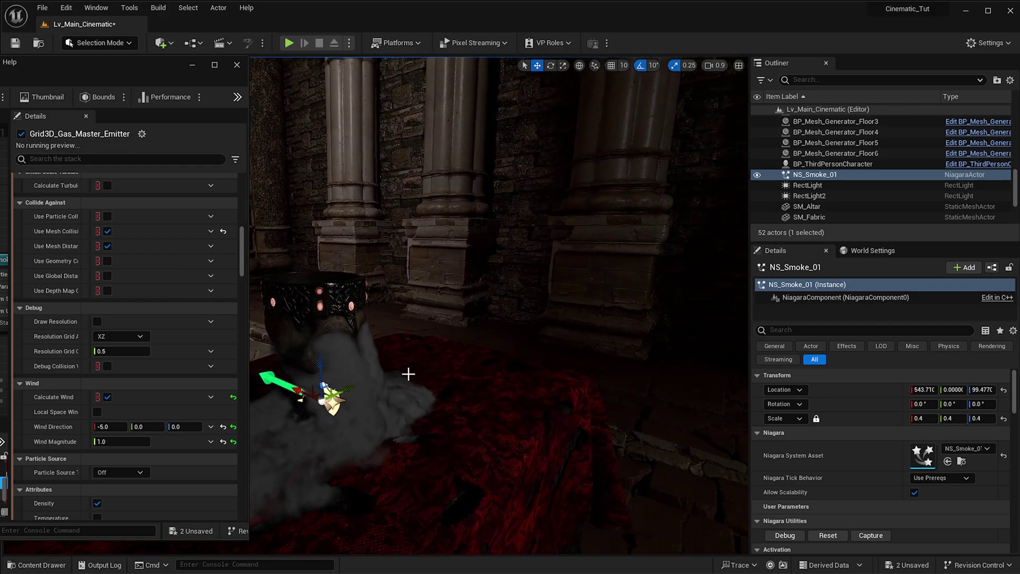
right_drag(373, 384, 366, 364)
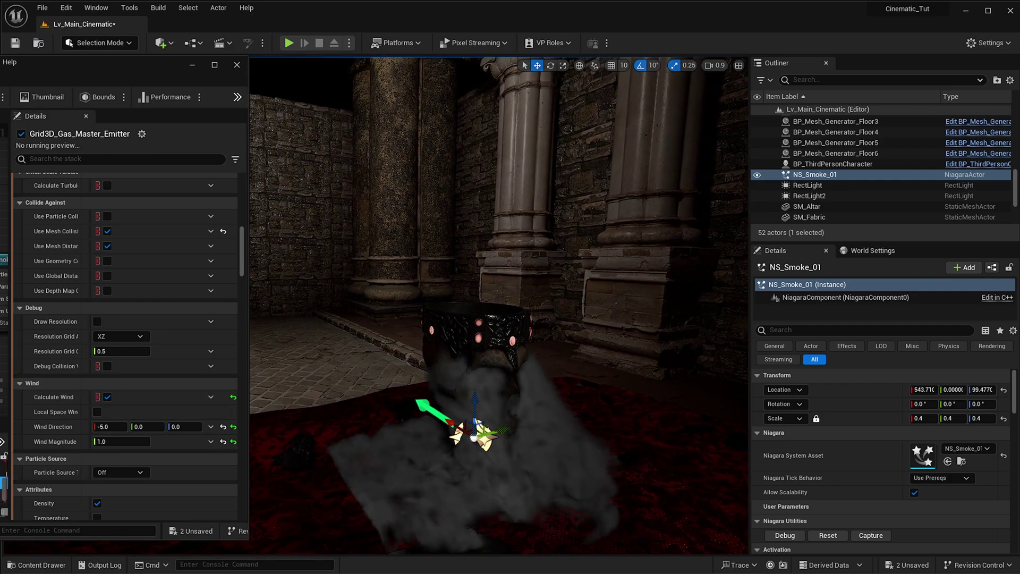
Enable the Color option in the gas emitter's Color settings
scroll(168, 371, down, 8)
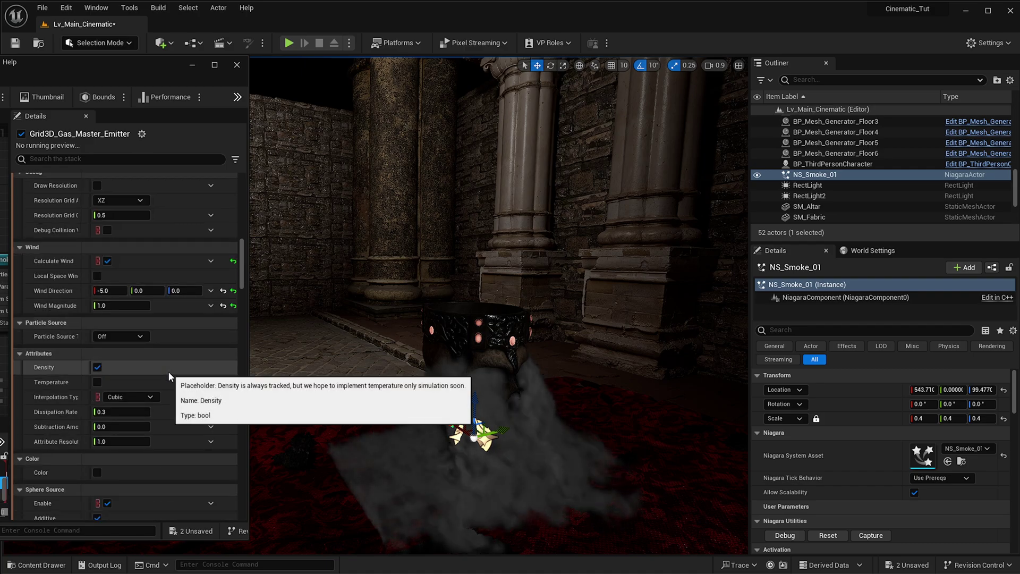
scroll(167, 370, down, 2)
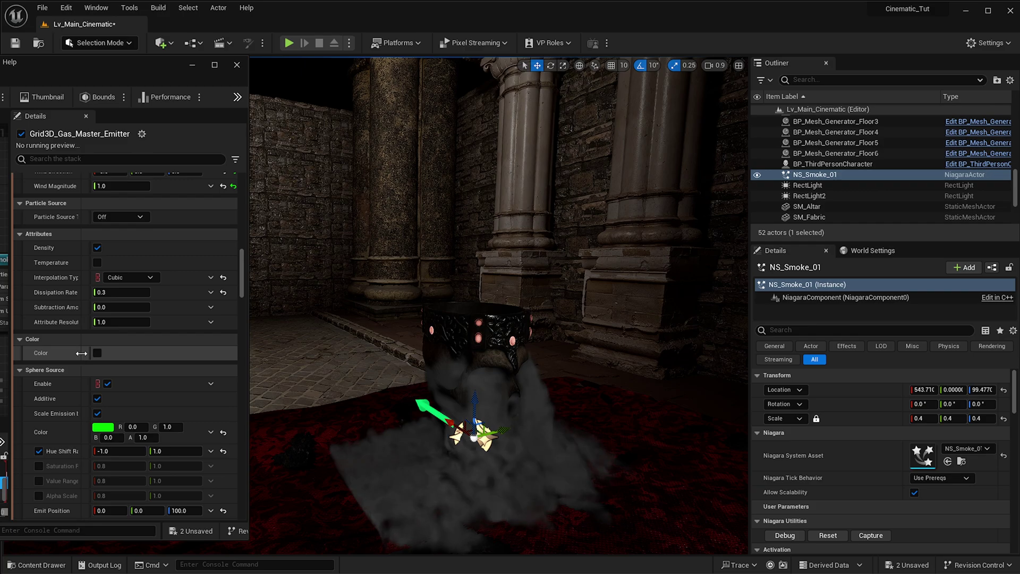
click(97, 353)
Set the Sphere Source color to a purple-magenta of about R 0.49, G 0.06, B 0.44
scroll(162, 415, down, 1)
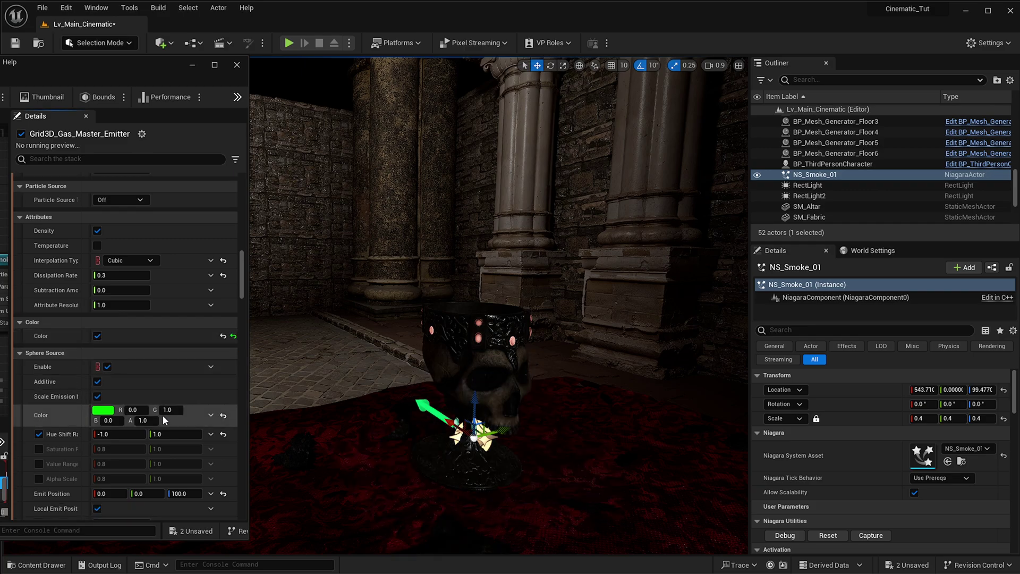
scroll(133, 382, down, 1)
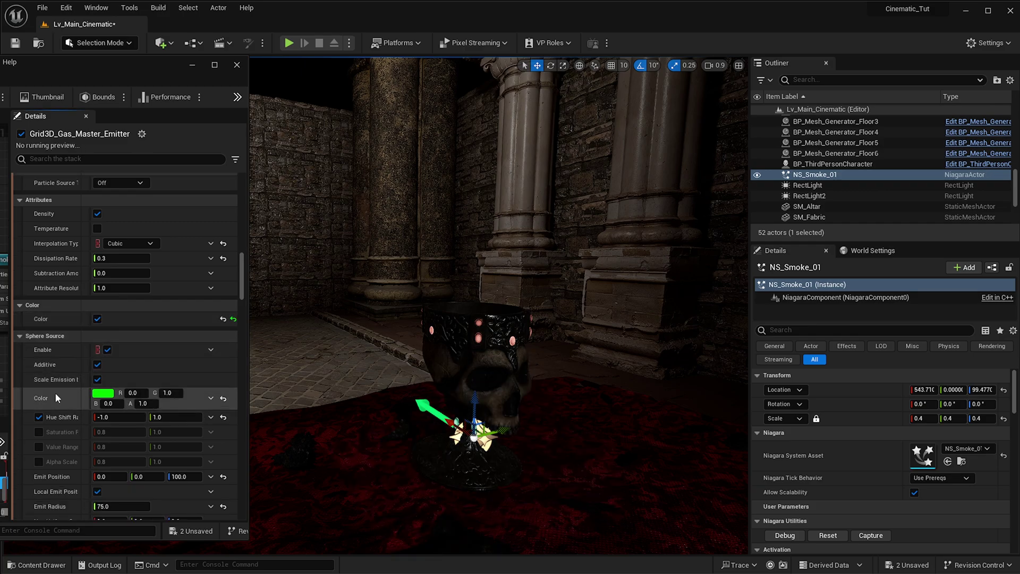
click(103, 395)
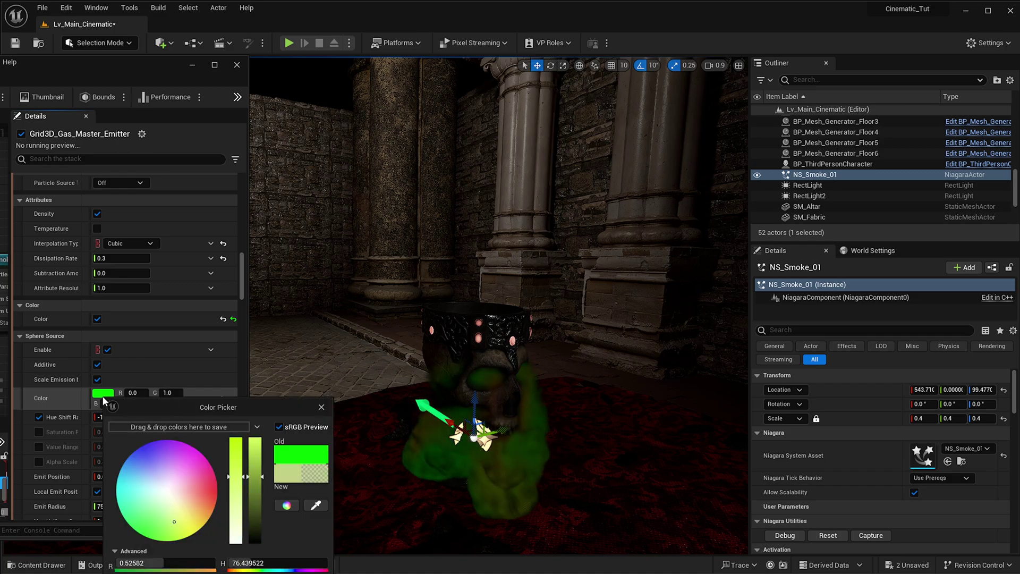
click(164, 479)
drag(166, 481, 181, 455)
mouse_move(251, 458)
mouse_down()
mouse_move(251, 511)
mouse_move(257, 492)
mouse_up()
drag(178, 454, 193, 454)
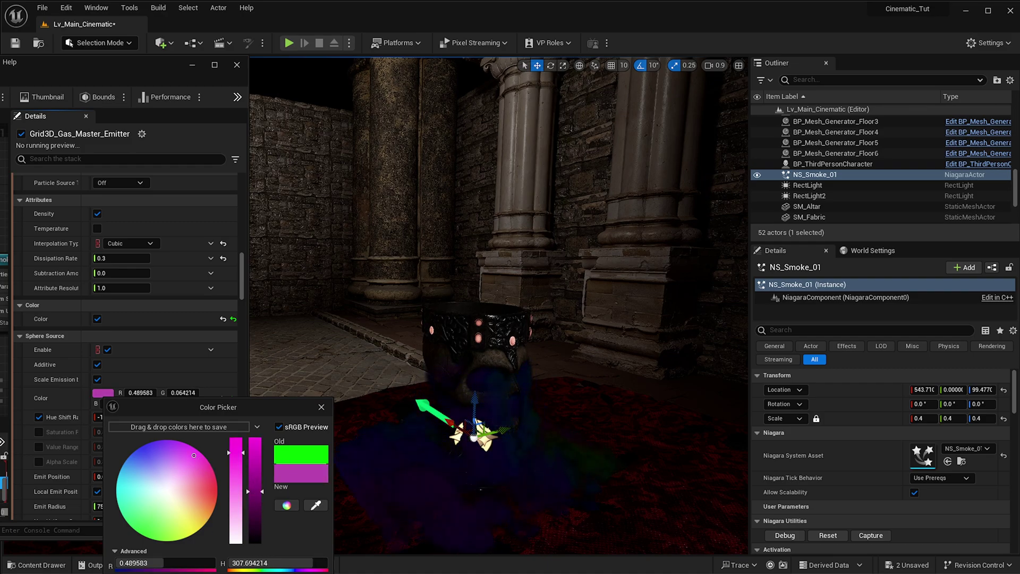
click(528, 459)
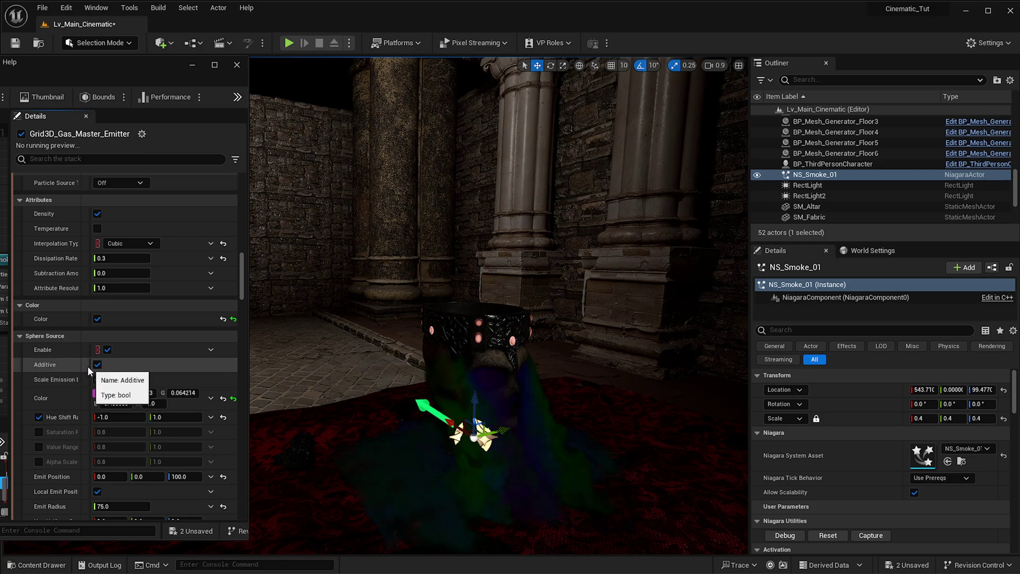
Widen the emitter's property name column and disable Scale Emission by dt for the Sphere Source
drag(82, 366, 99, 371)
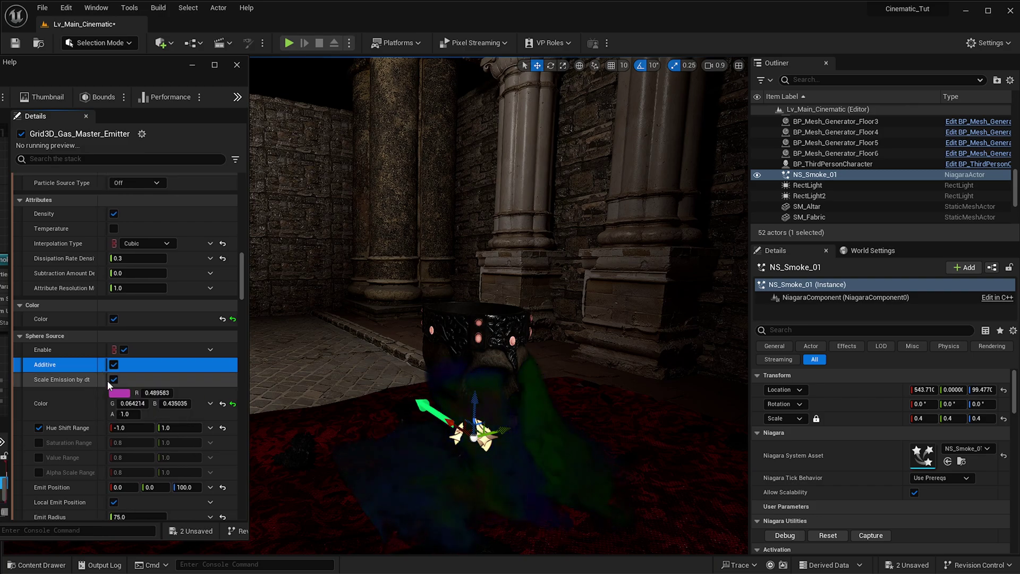
click(111, 380)
right_drag(584, 405, 584, 408)
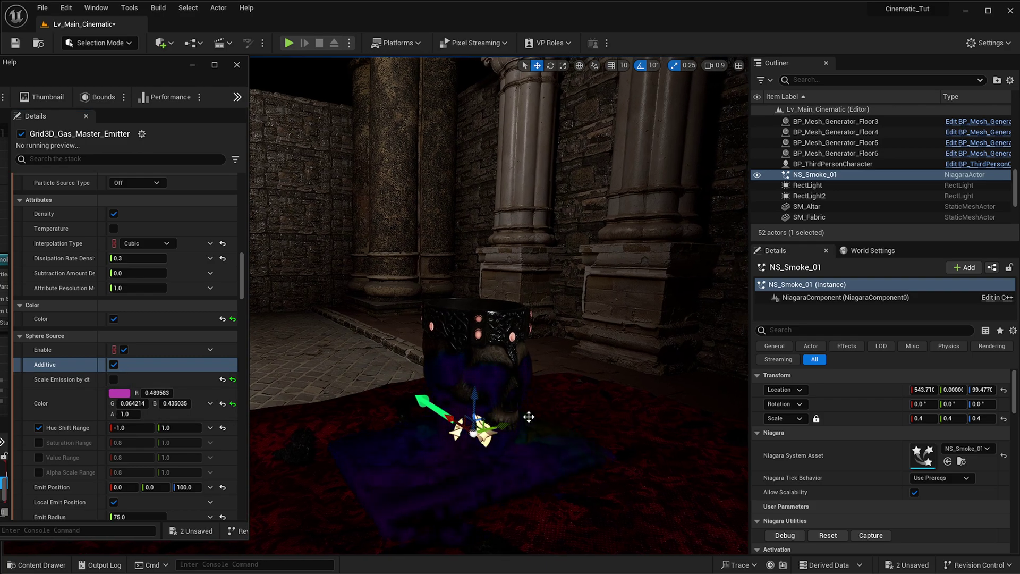
Review the remaining Sphere Source settings and inspect the colored smoke around the goblet with the viewport in game view
scroll(129, 438, down, 2)
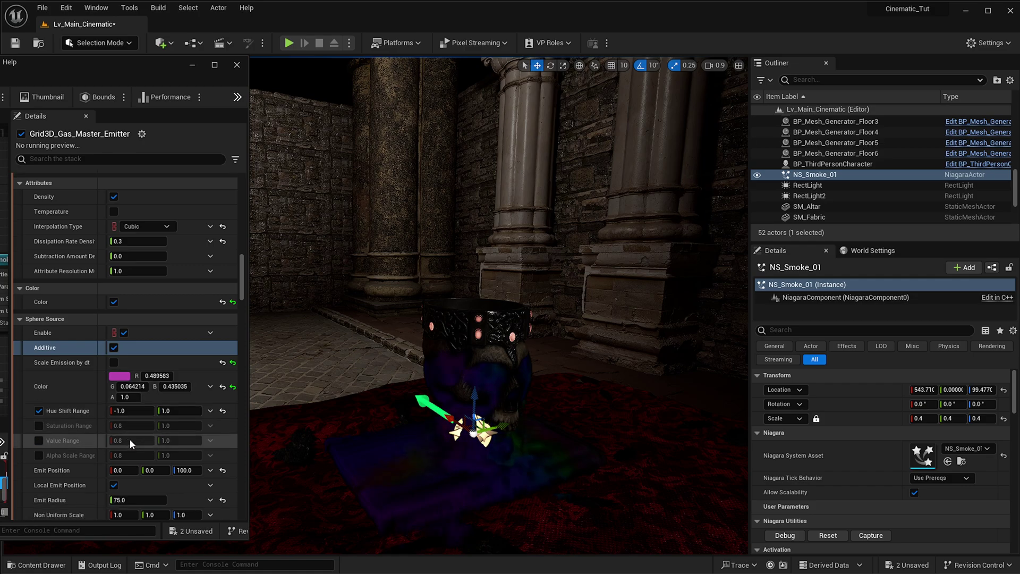
scroll(209, 422, down, 5)
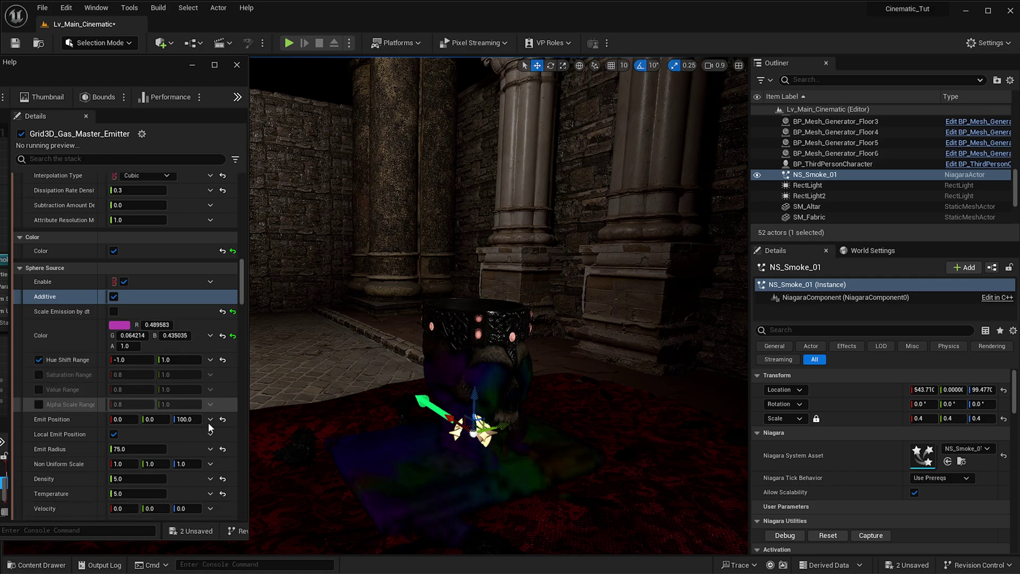
scroll(211, 433, up, 3)
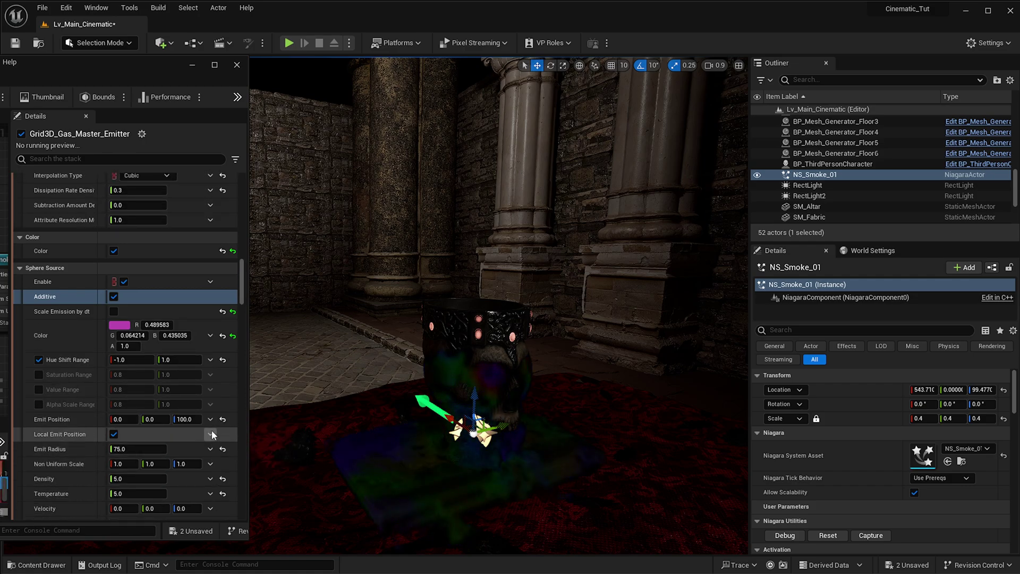
right_drag(514, 456, 499, 470)
key(g)
key(g)
key(g)
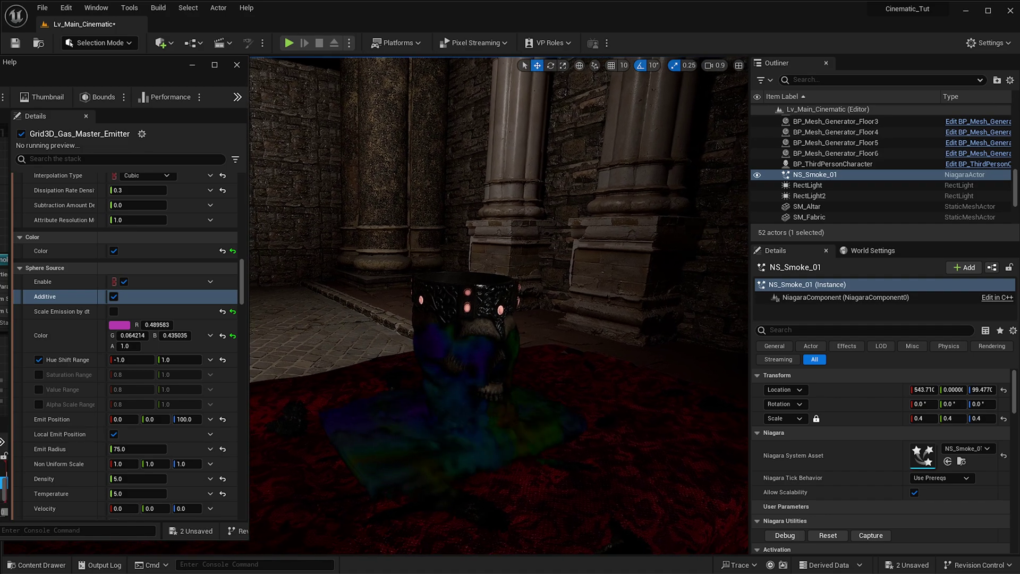
Disable the Hue Shift Range for the Sphere Source and check the smoke color around the goblet
scroll(505, 476, up, 5)
scroll(506, 476, down, 5)
scroll(505, 476, up, 3)
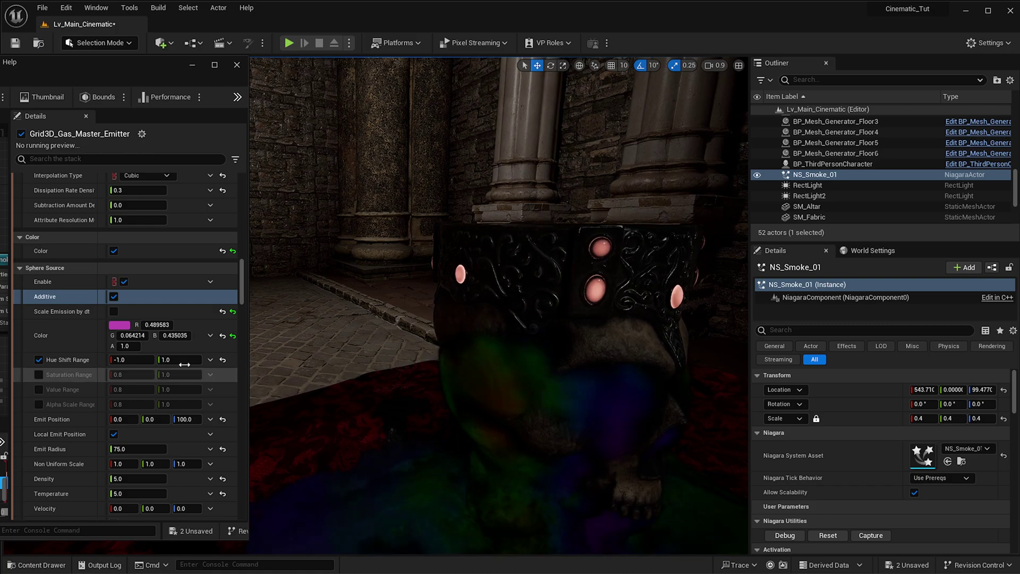
right_drag(447, 423, 469, 457)
key(s)
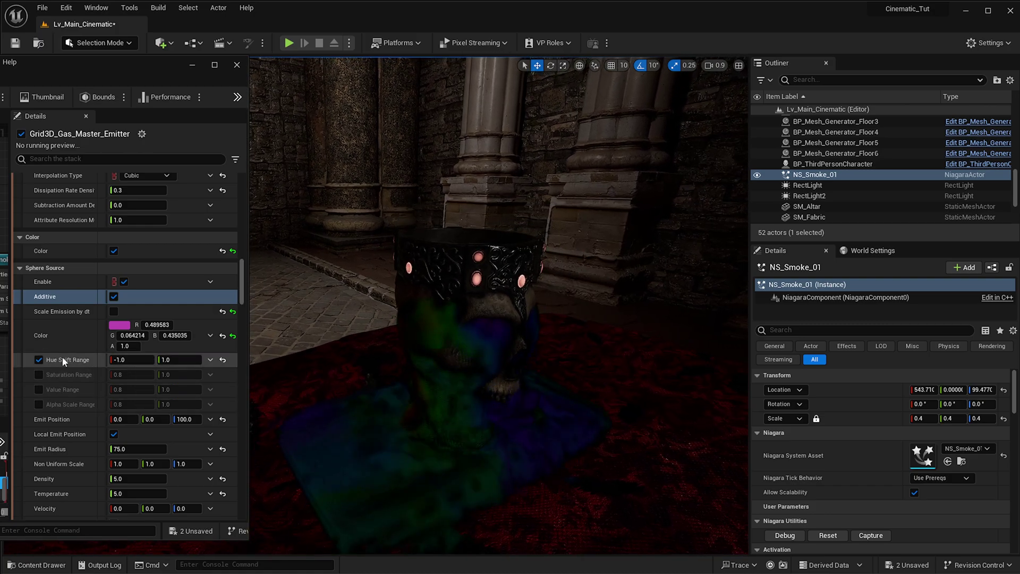
click(40, 361)
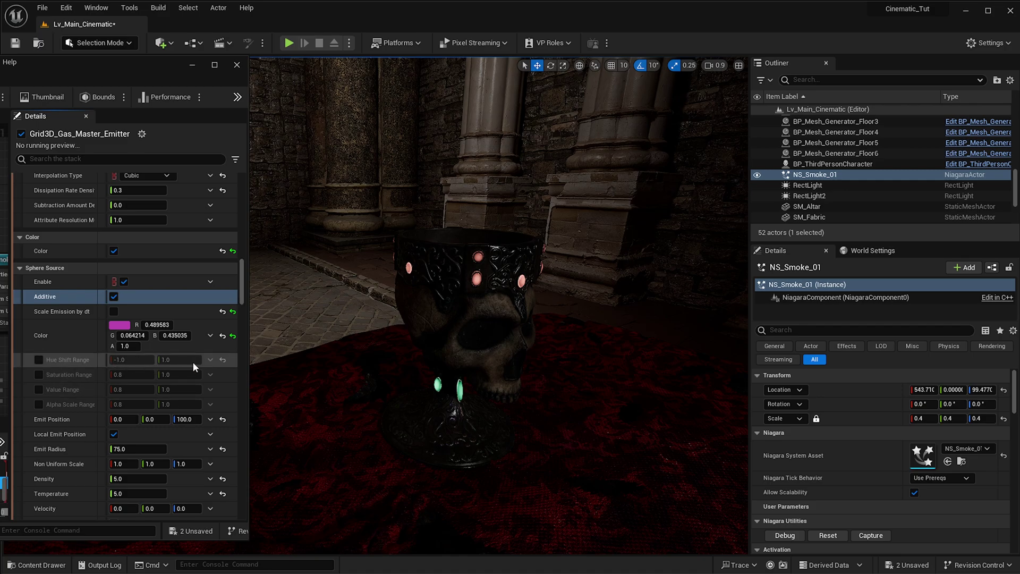
mouse_move(514, 422)
right_down()
mouse_move(526, 422)
mouse_move(499, 417)
right_up()
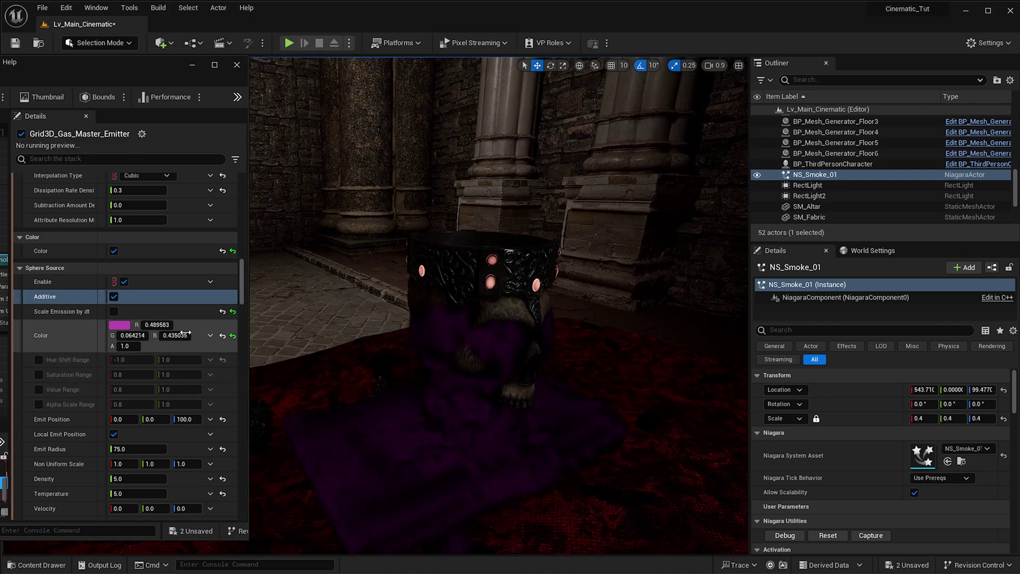
Brighten the Sphere Source color to a magenta of about R 0.64, G 0.08, B 0.57
click(126, 326)
drag(277, 426, 289, 408)
click(498, 426)
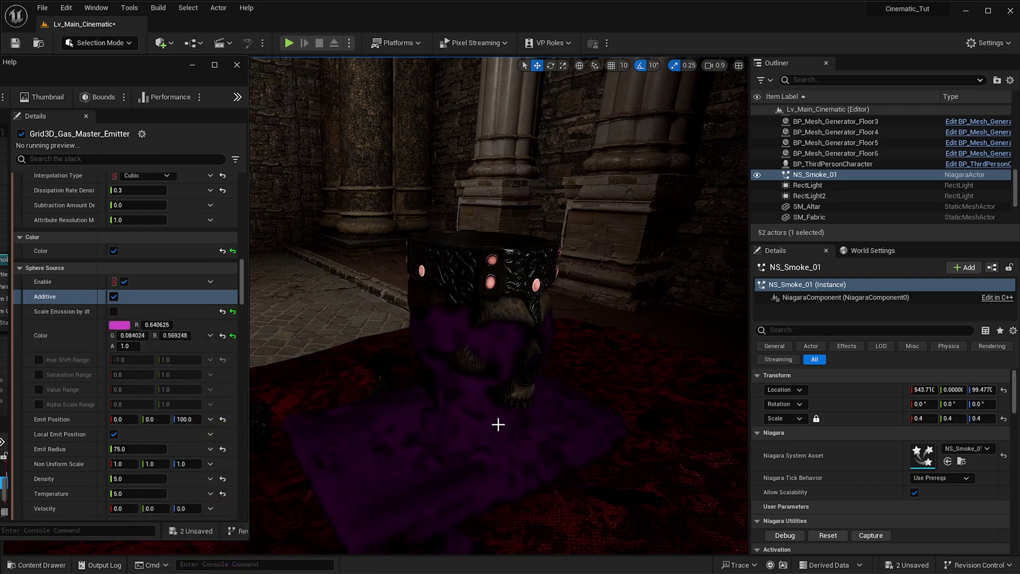
mouse_move(505, 423)
right_down()
mouse_move(458, 388)
mouse_move(492, 401)
mouse_move(483, 425)
mouse_move(514, 425)
right_up()
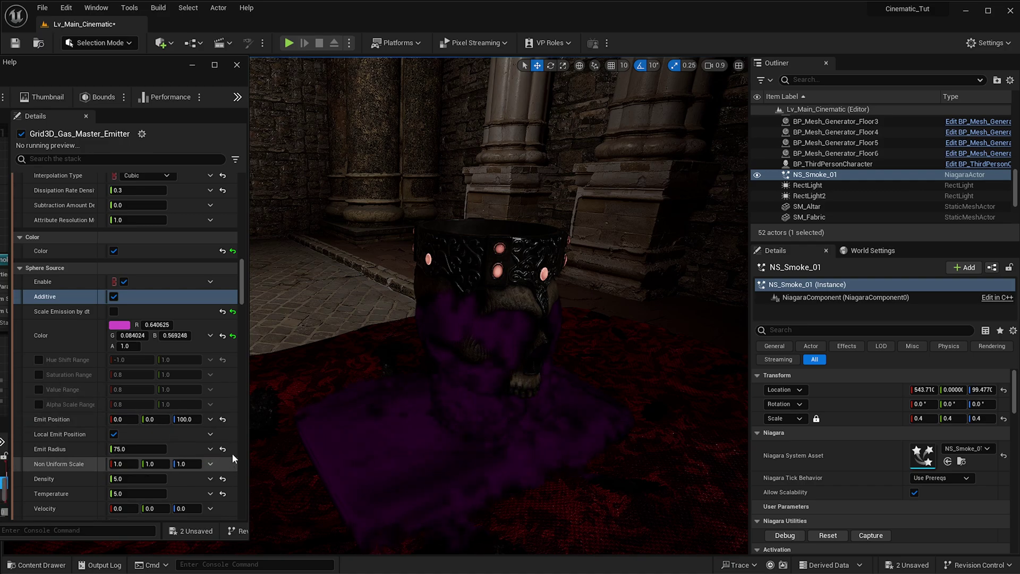
Try Emit Radius values of 55 and 100 for the Sphere Source
text(55)
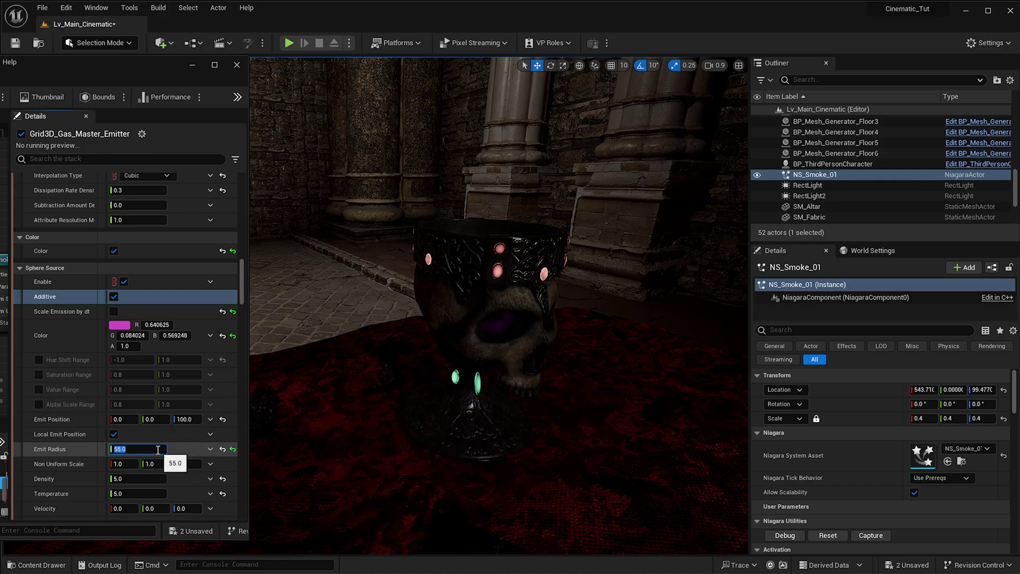
key(Return)
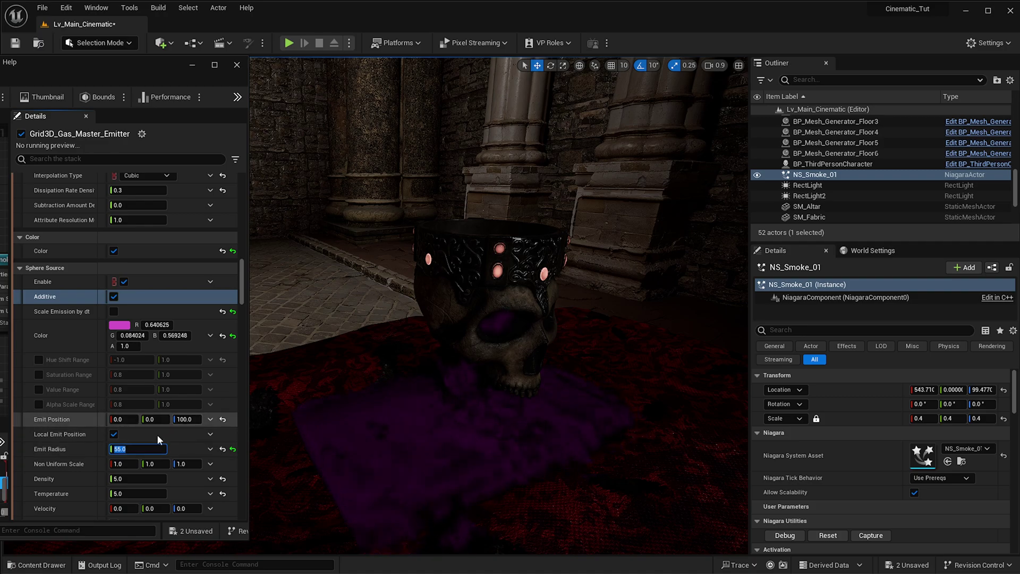
text(100)
key(Return)
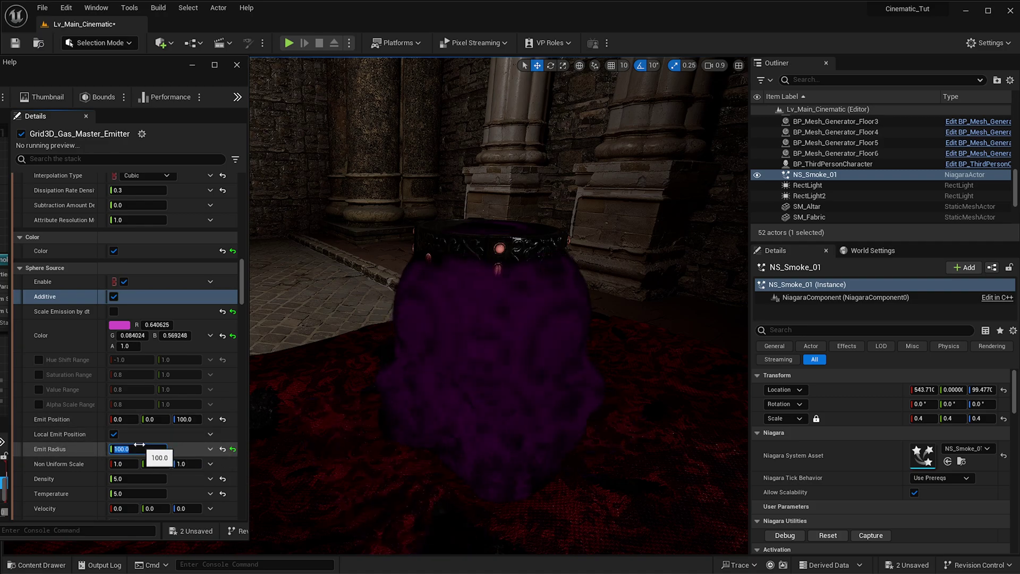
Set the Sphere Source's Emit Radius to 50
click(135, 455)
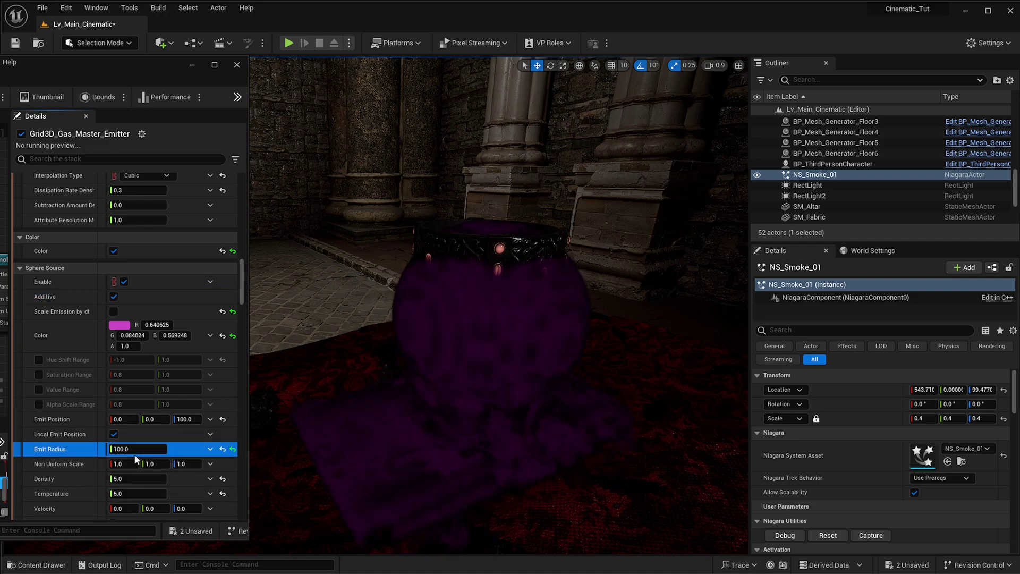
click(133, 454)
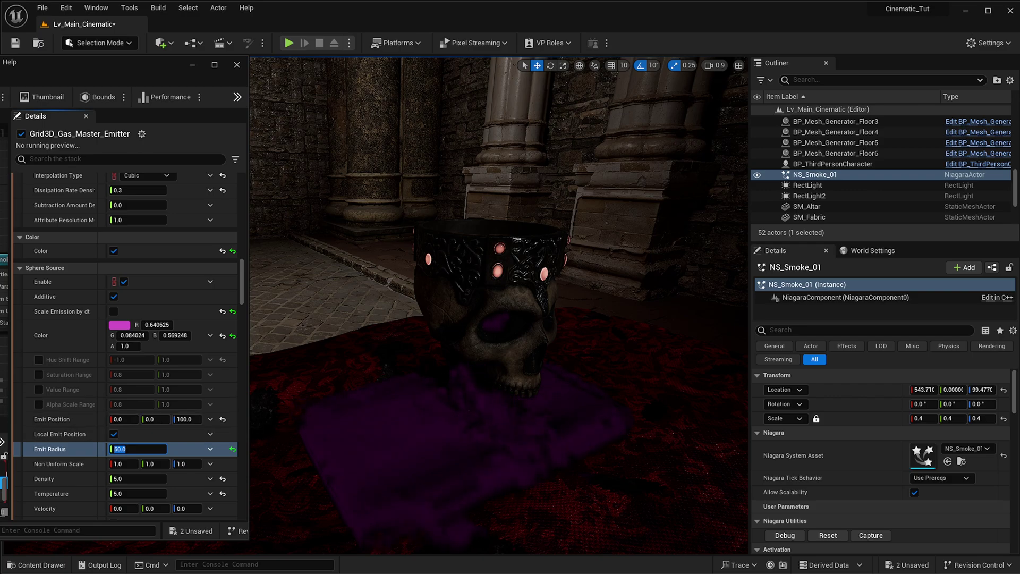
scroll(222, 419, up, 2)
click(193, 364)
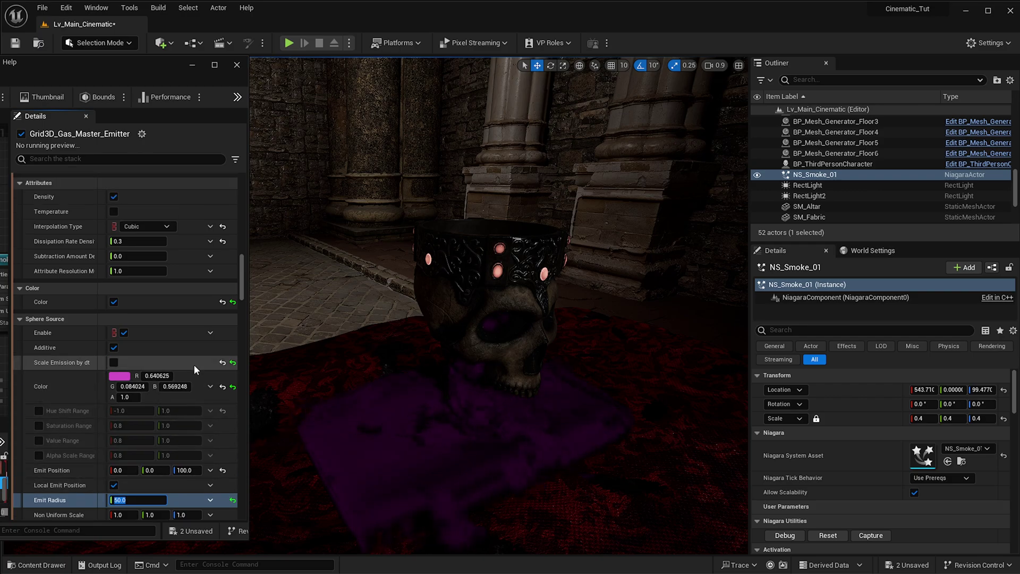
Turn off game view and nudge the NS_Smoke_01 actor along X to about 542.78
right_drag(470, 369, 516, 390)
key(g)
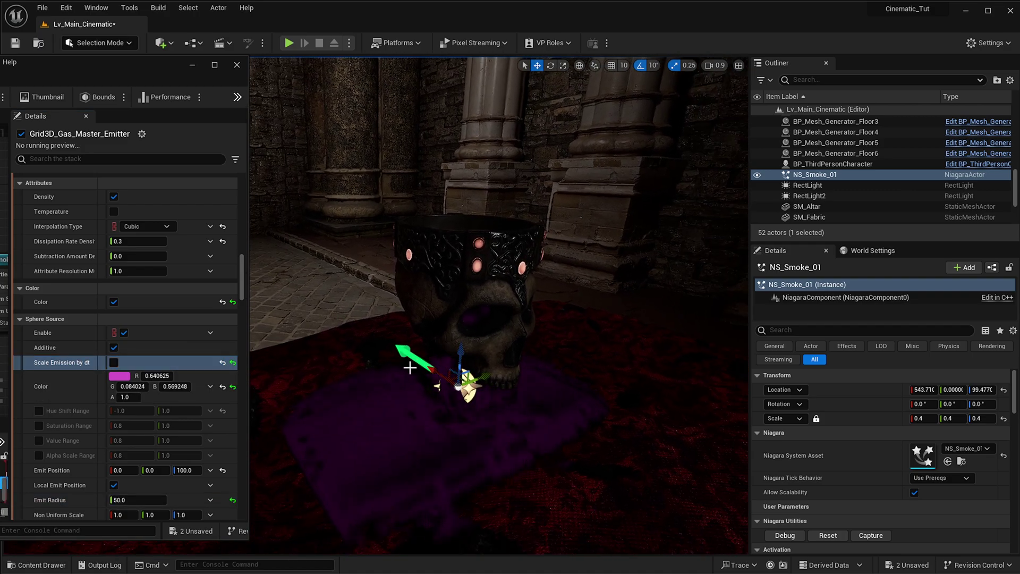
drag(430, 371, 433, 375)
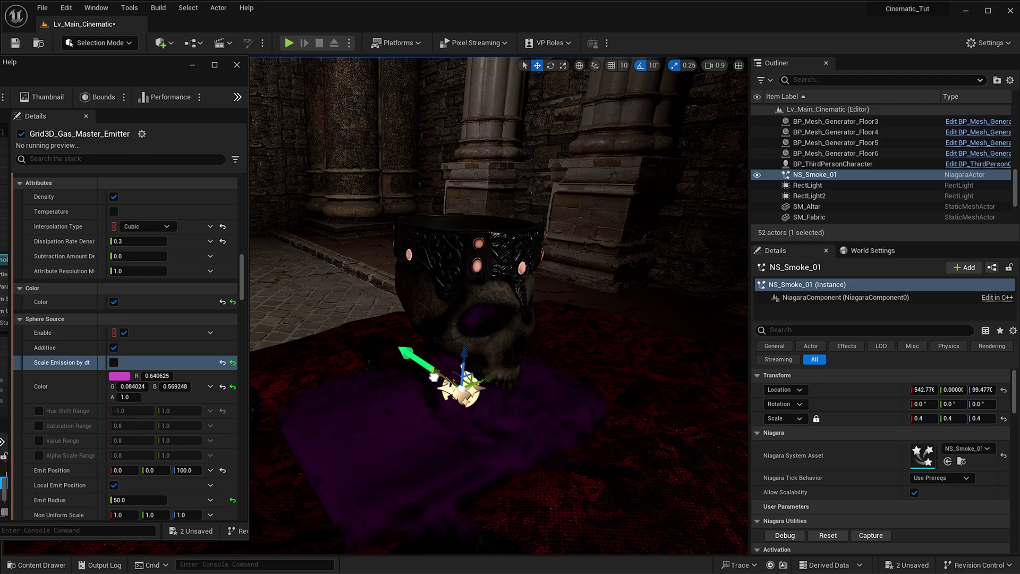
right_drag(401, 440, 441, 461)
Set the emitter's Wind Magnitude to 5 and shift the smoke actor along Y to about -0.48
scroll(167, 357, up, 8)
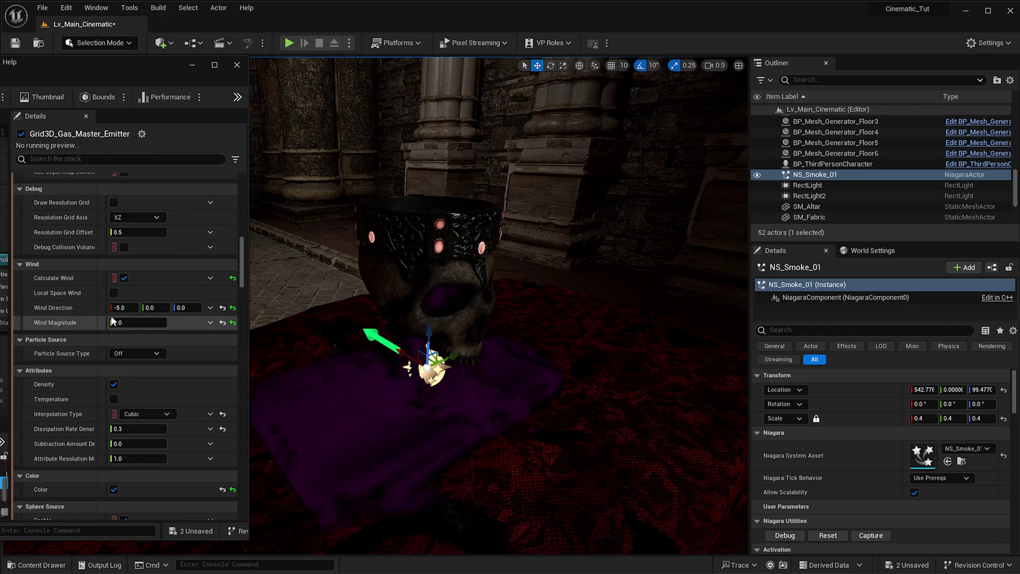
text(5)
key(Return)
right_drag(504, 353, 462, 367)
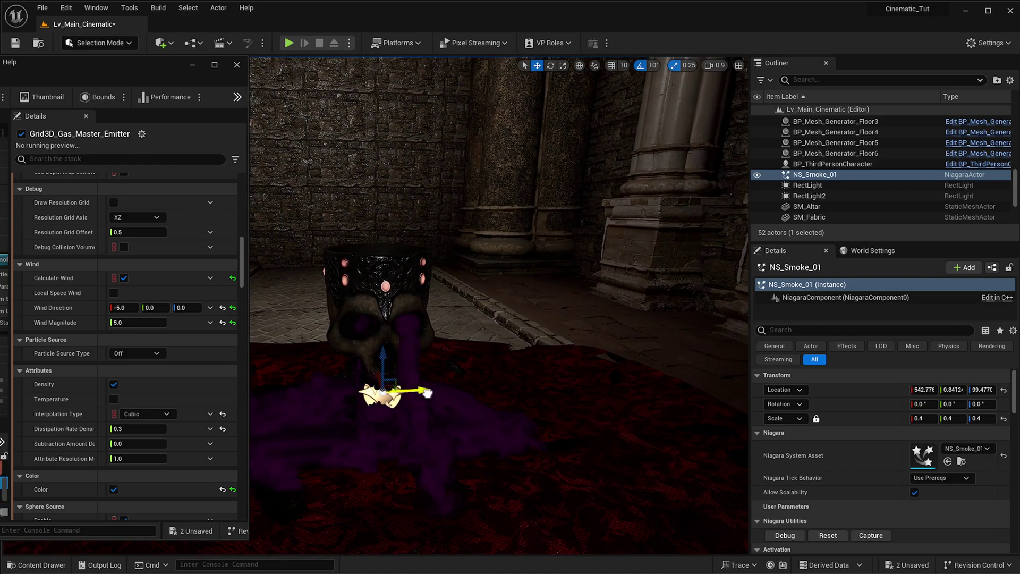
right_drag(453, 368, 425, 367)
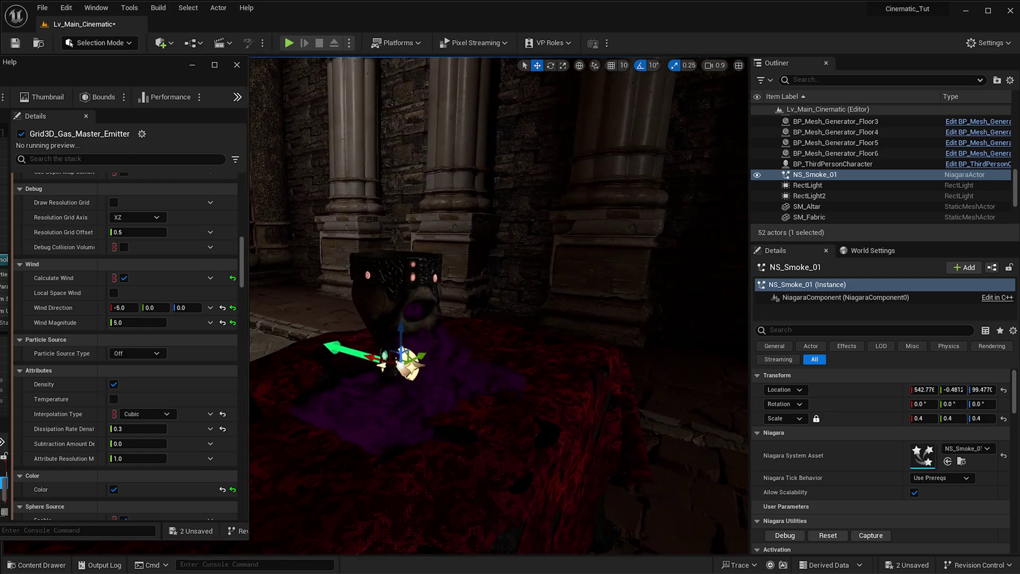
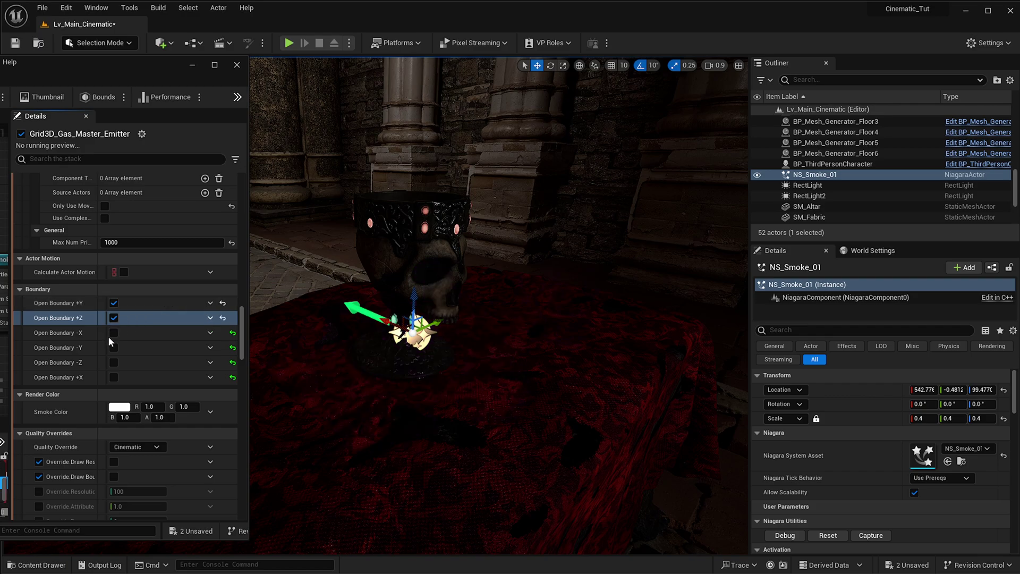
Enable the emitter's open boundaries on -X, -Y, -Z and +X
click(109, 334)
click(109, 347)
click(112, 363)
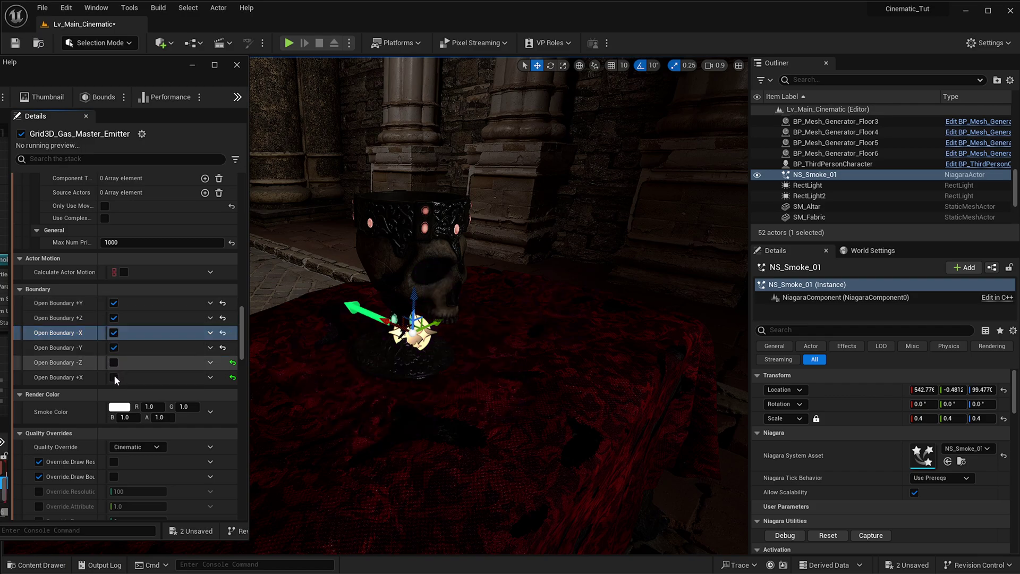
click(113, 377)
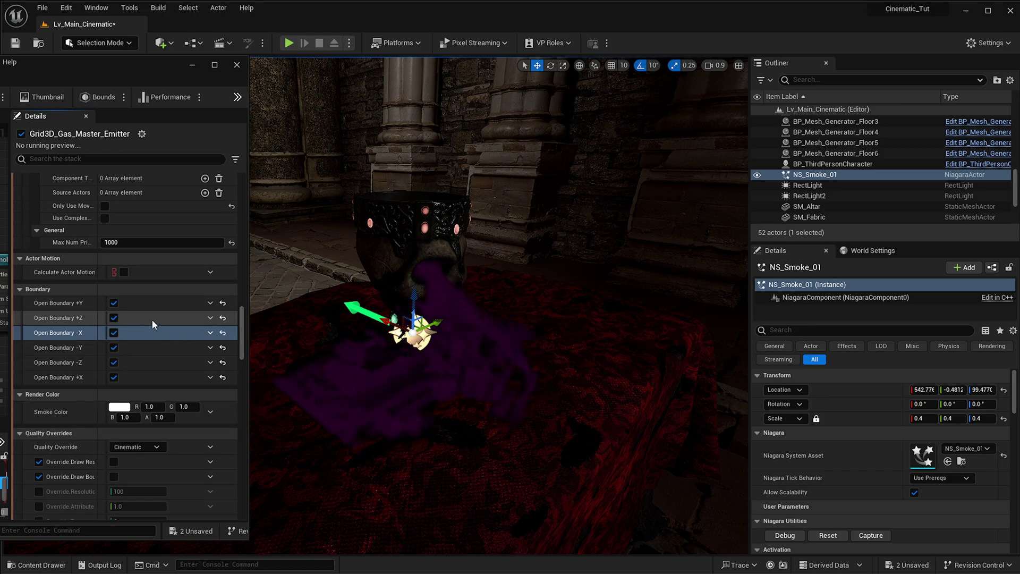
Set the Sphere Source's Density to 0.3 and inspect the smoke flowing from the skull goblet
scroll(169, 382, down, 5)
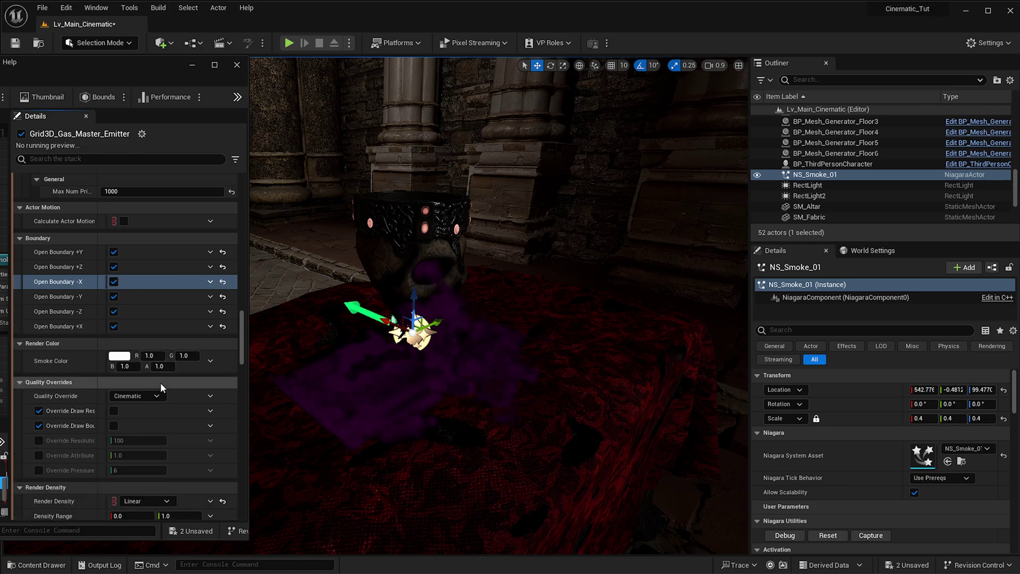
scroll(160, 404, down, 8)
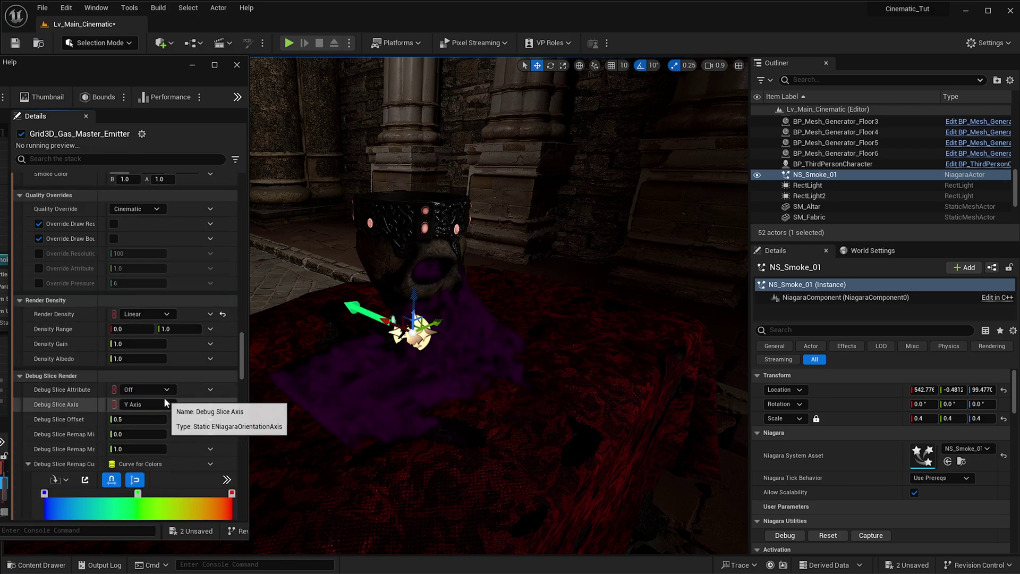
scroll(165, 397, down, 15)
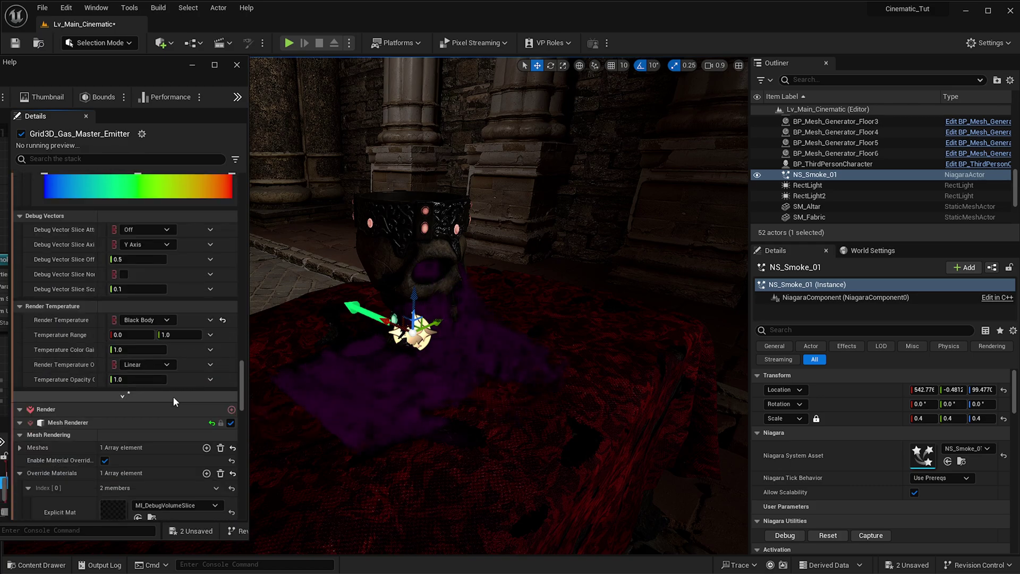
scroll(231, 294, up, 10)
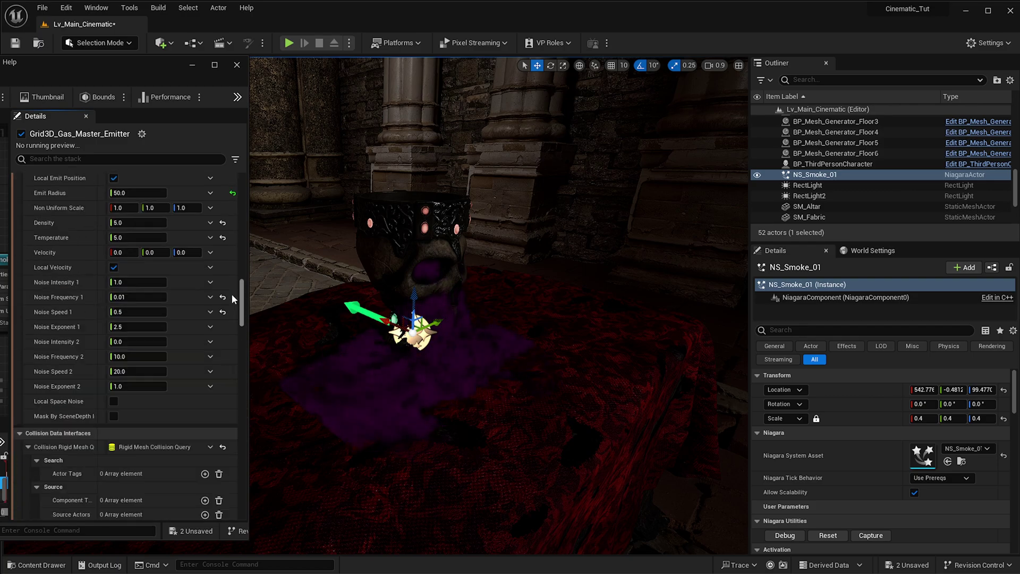
scroll(232, 291, down, 3)
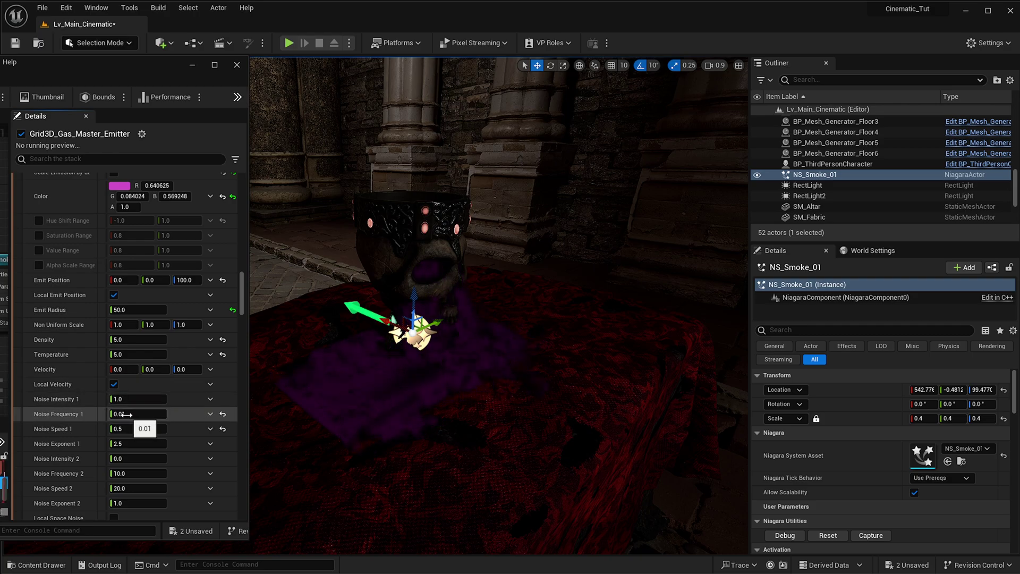
text(0.3)
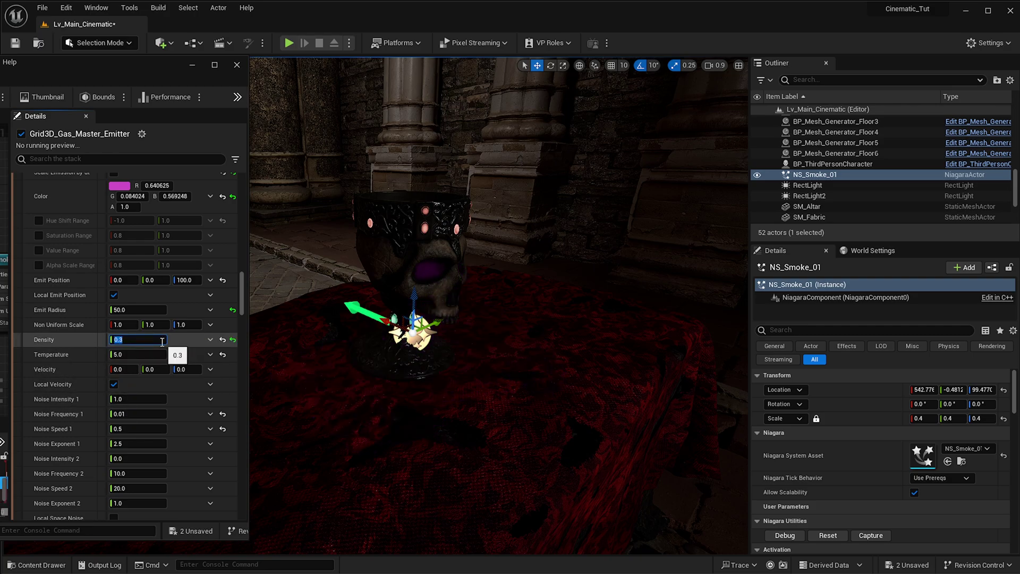
key(Return)
right_drag(547, 320, 532, 317)
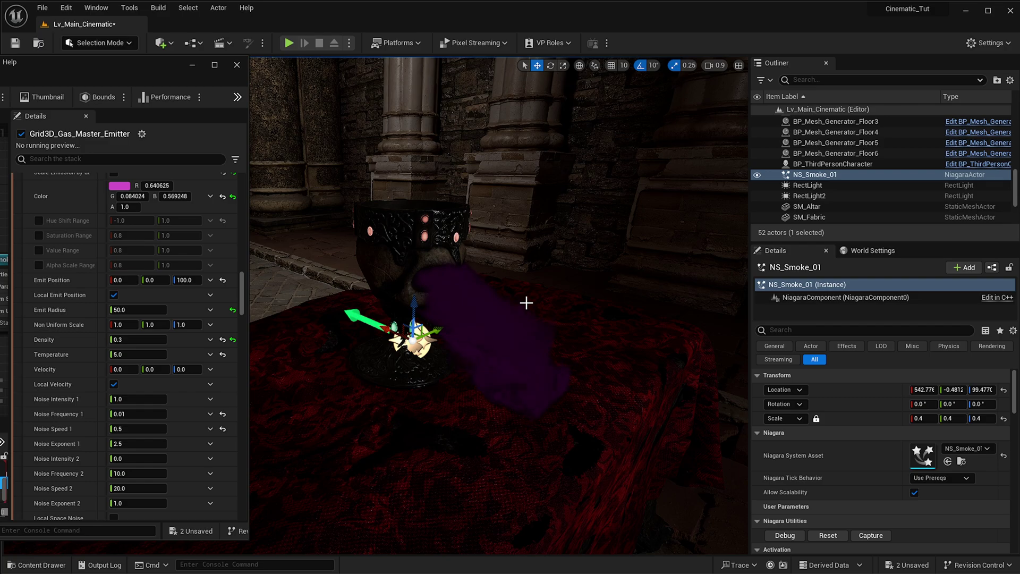
right_drag(536, 349, 535, 405)
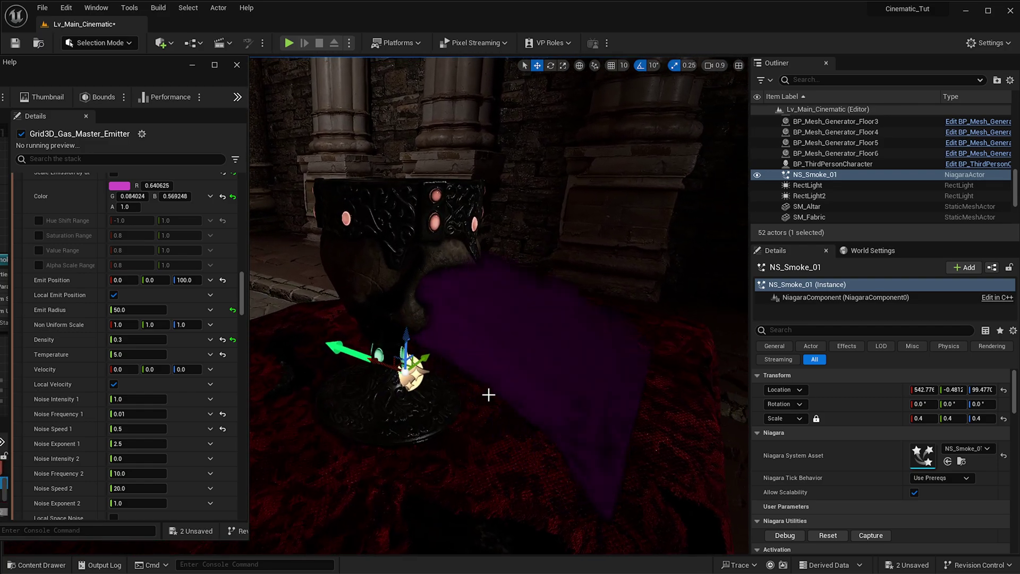
Set the simulation's Density Buoyancy to -0.8 and Pressure Relaxation to 1.0, and inspect the smoke flow
click(171, 297)
scroll(167, 295, up, 15)
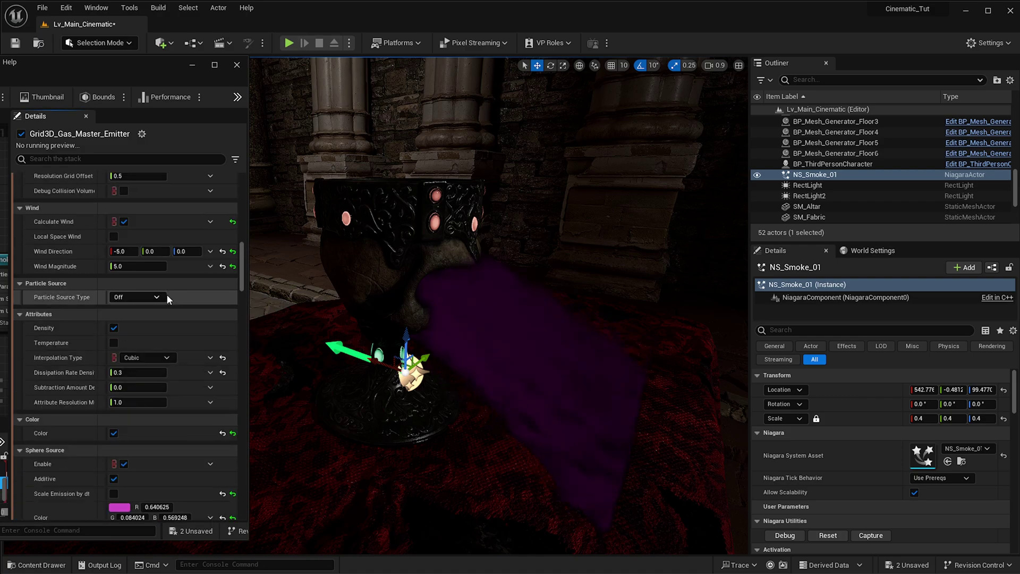
scroll(161, 292, up, 15)
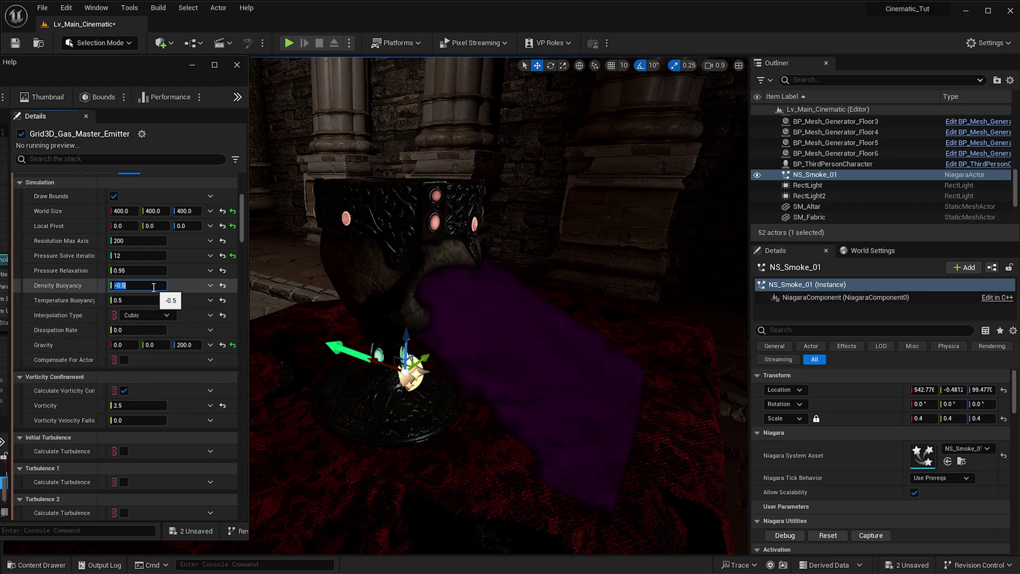
text(-0)
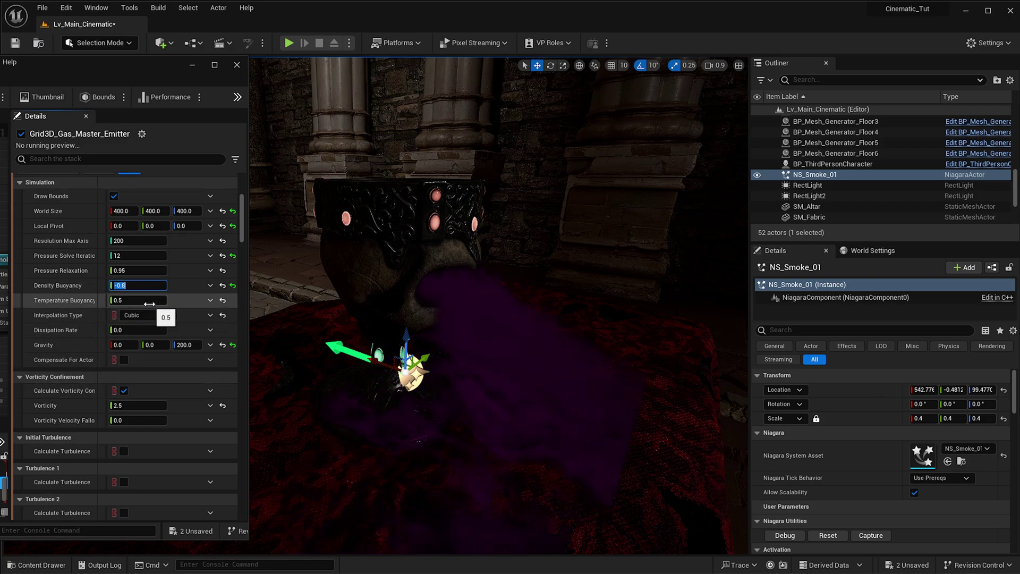
click(123, 272)
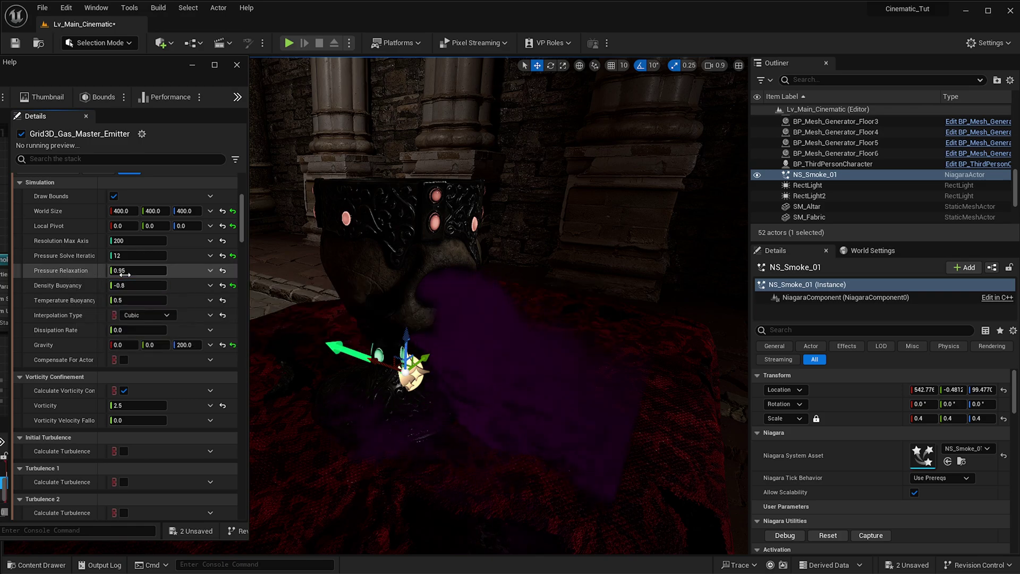
text(1)
key(Return)
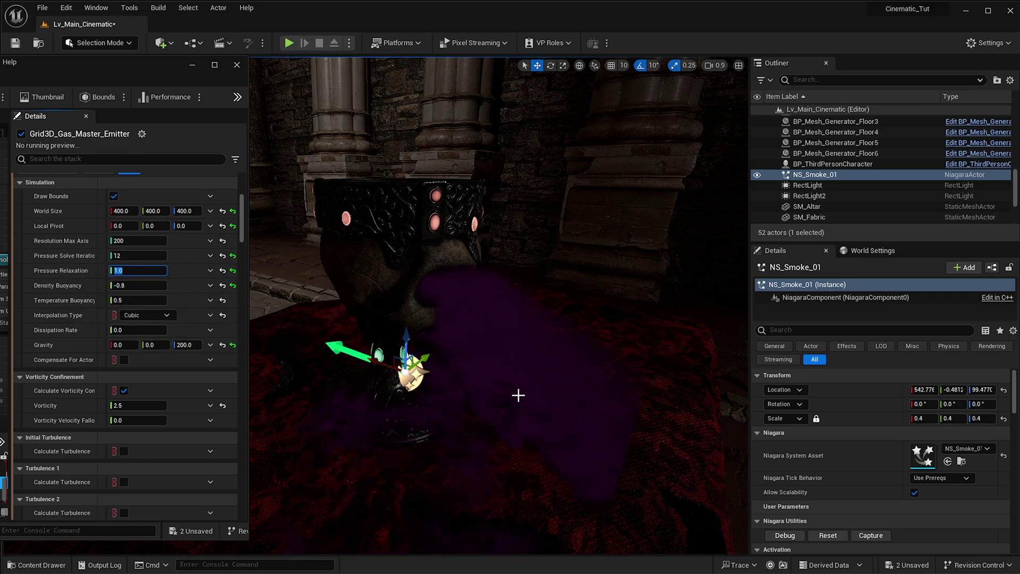
right_drag(516, 403, 558, 423)
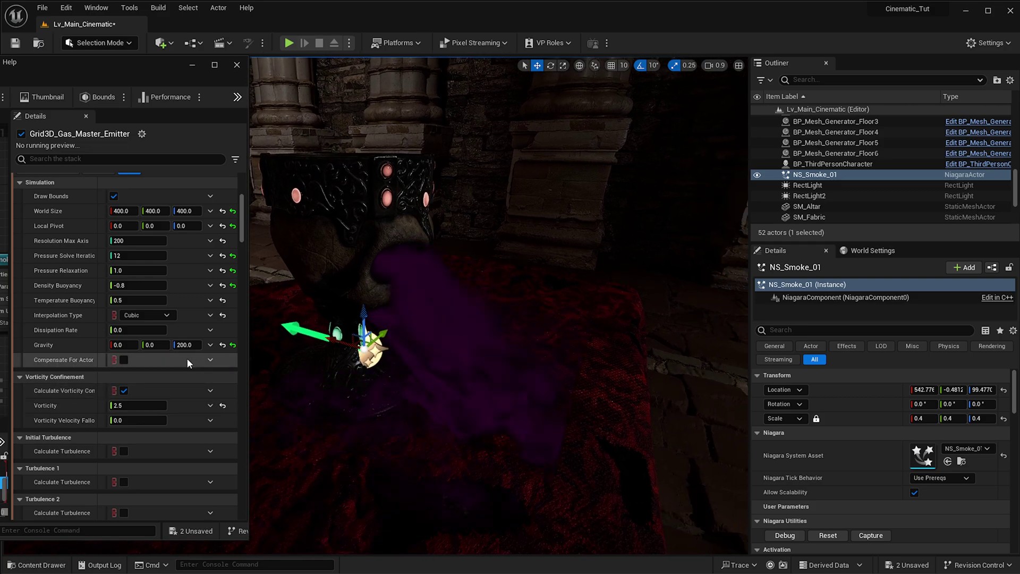
Set the Sphere Source's Density to 0.1 and inspect the smoke around the skull goblet
drag(244, 223, 245, 295)
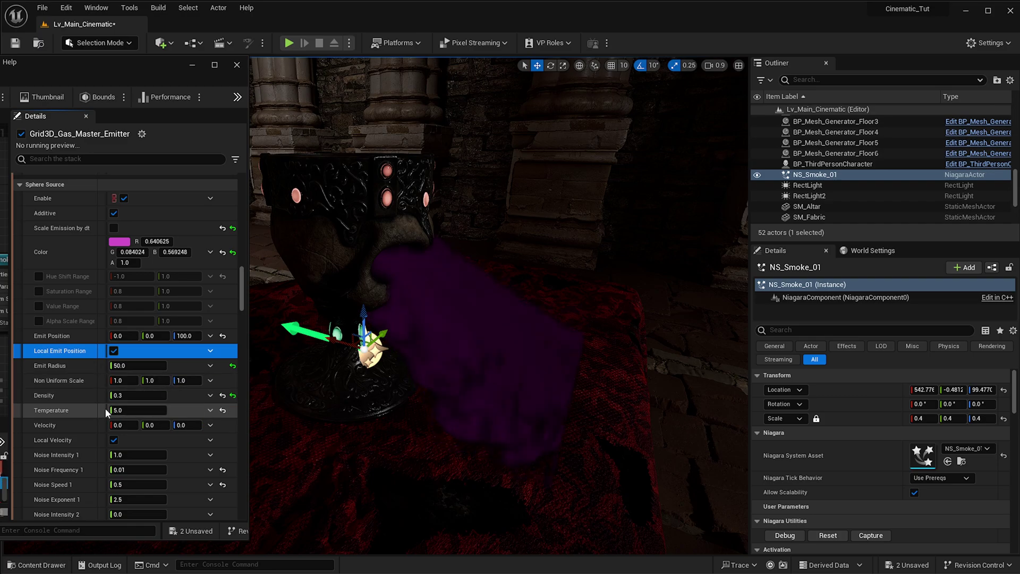
click(122, 396)
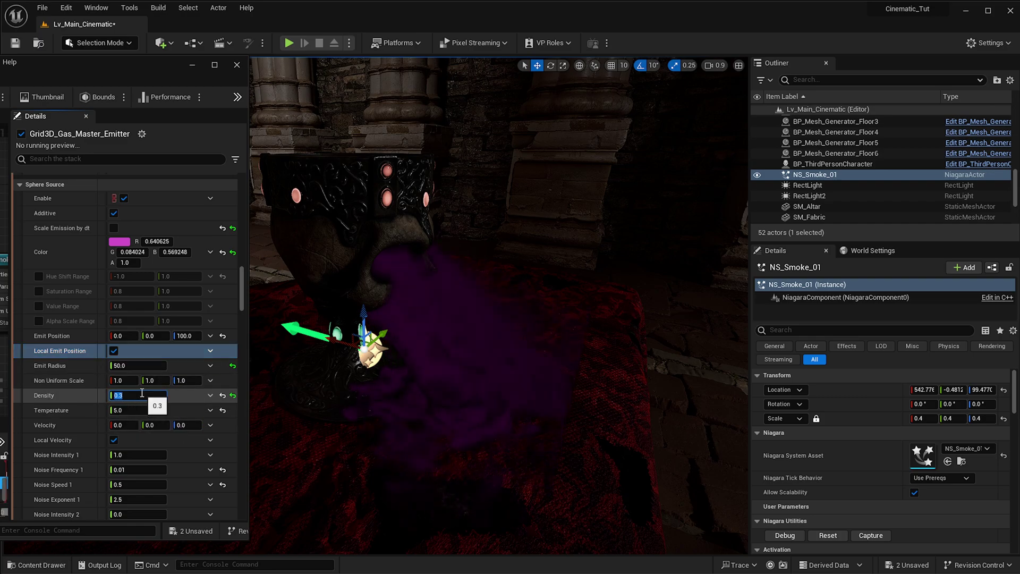
text(0)
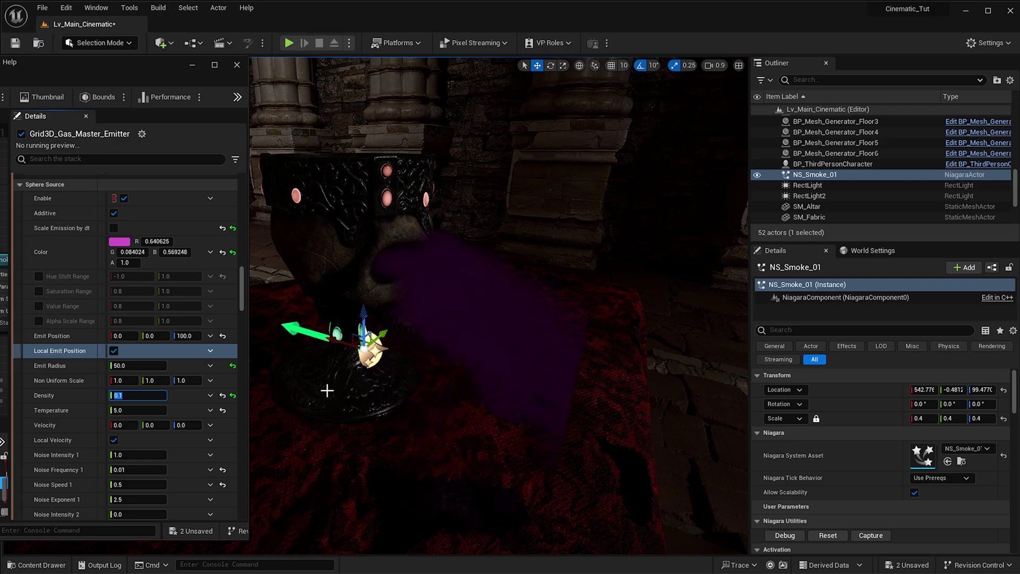
click(190, 443)
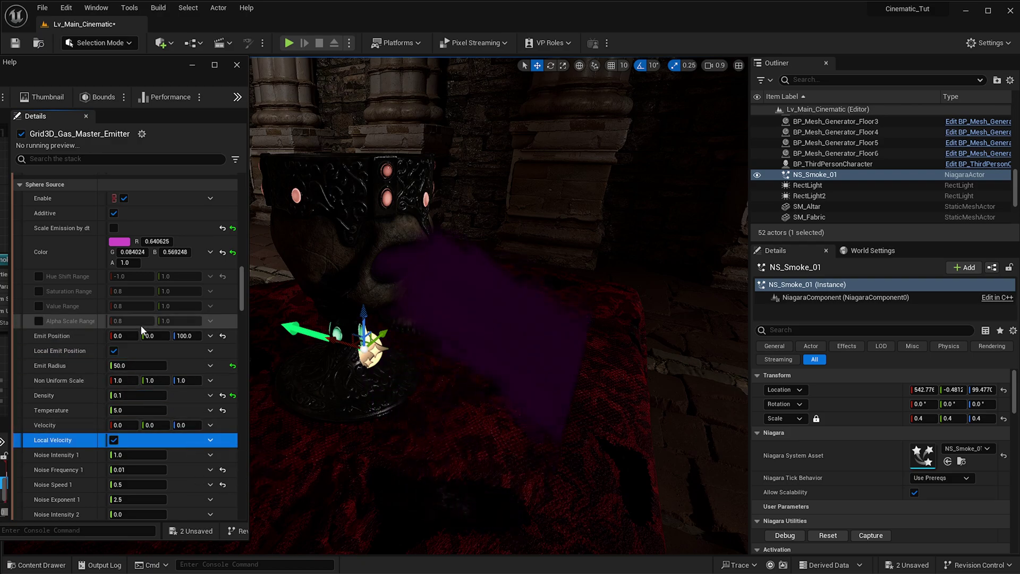
scroll(140, 324, down, 1)
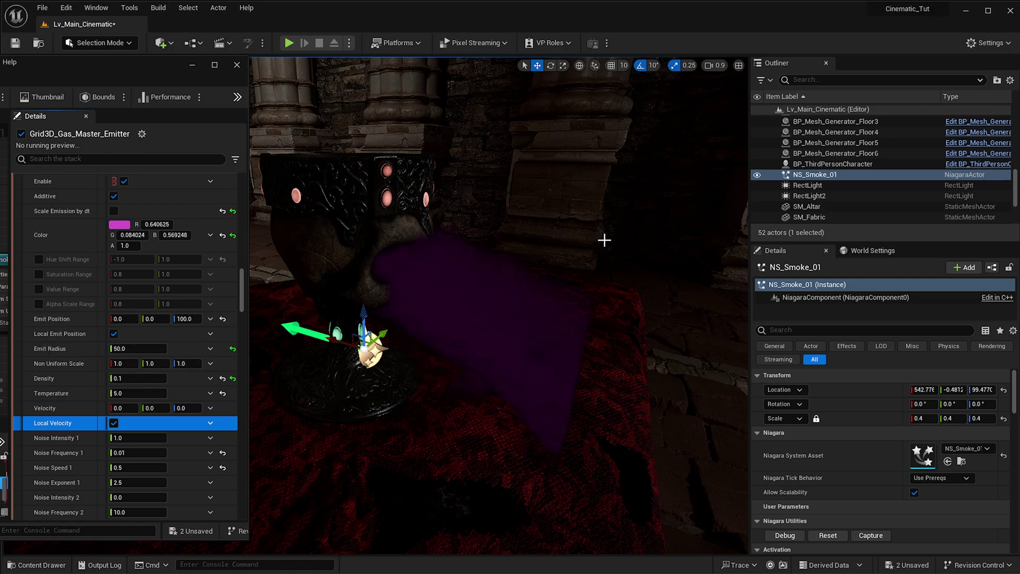
right_drag(516, 351, 467, 351)
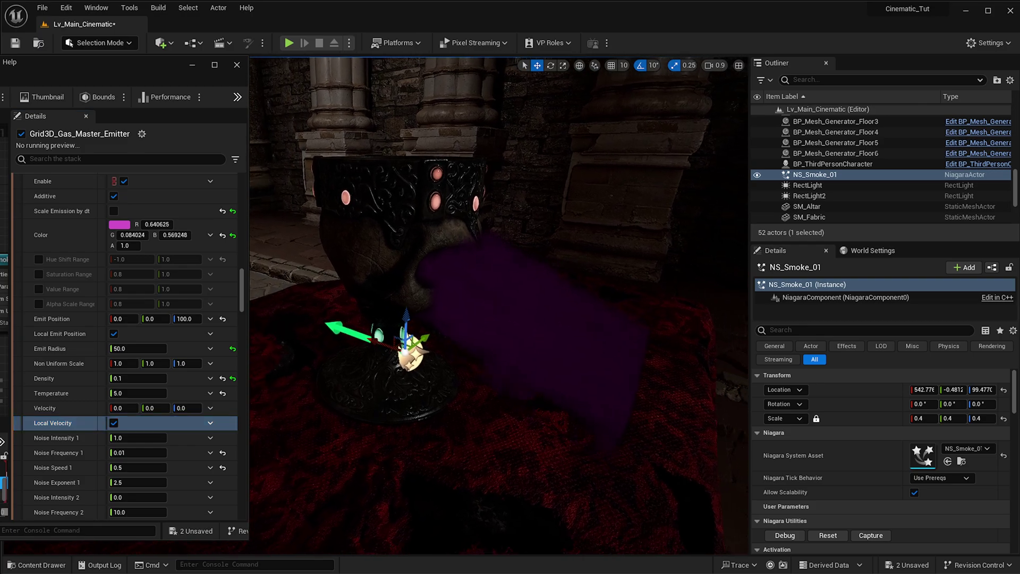
right_drag(531, 384, 540, 385)
Set the emitter's Wind Magnitude to 1.0
scroll(173, 340, down, 15)
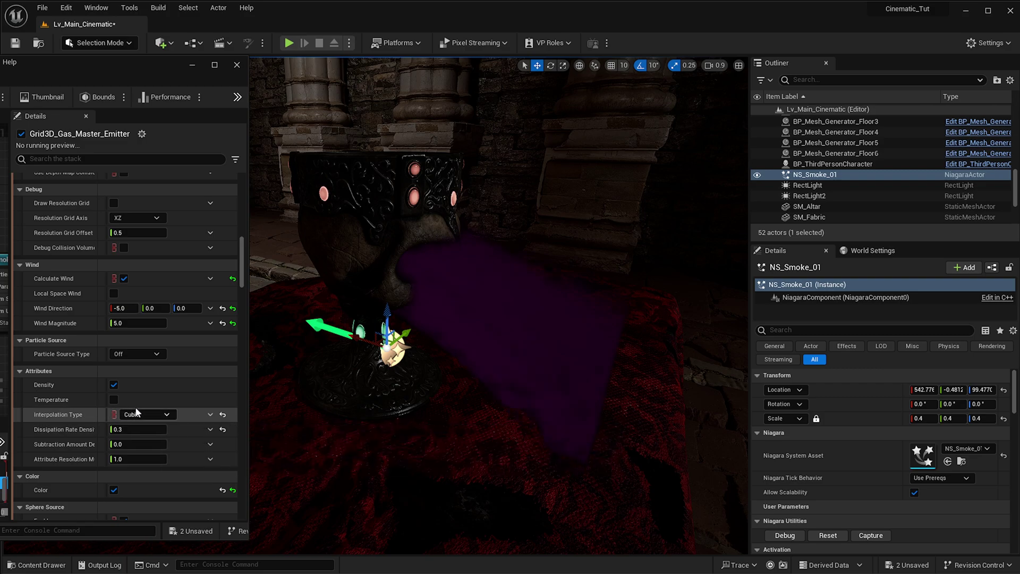
scroll(133, 404, up, 3)
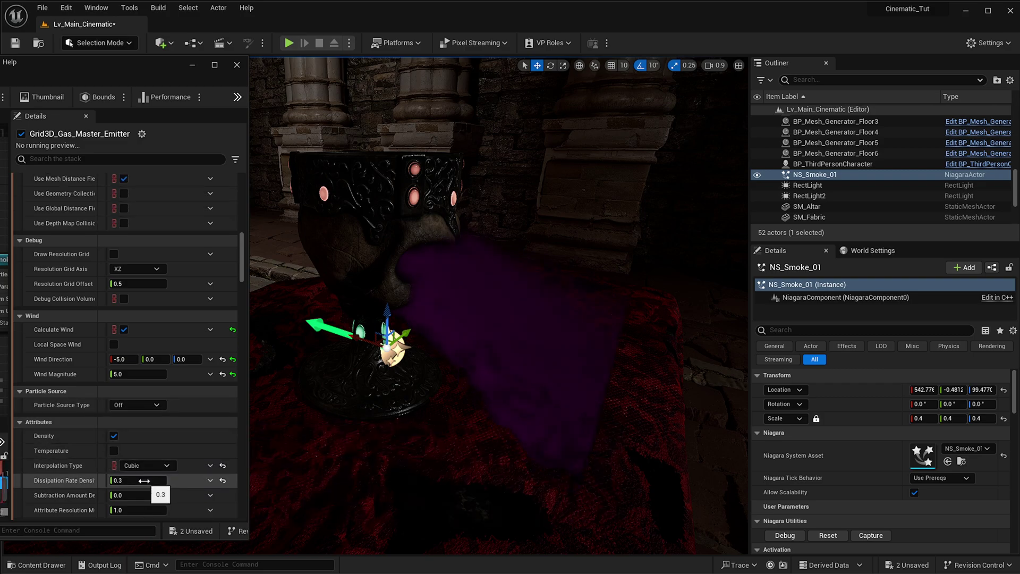
scroll(136, 425, up, 3)
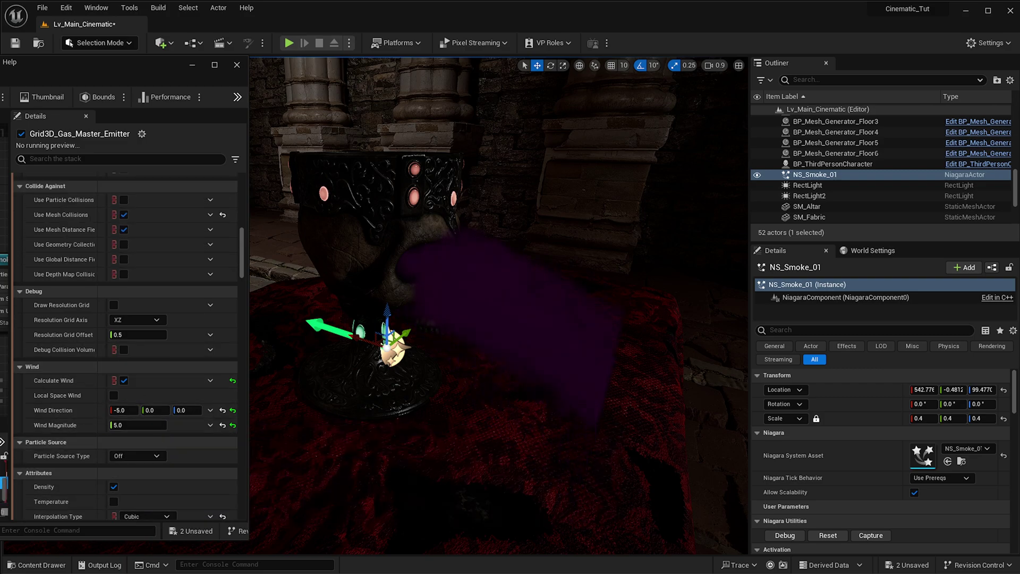
scroll(196, 377, up, 3)
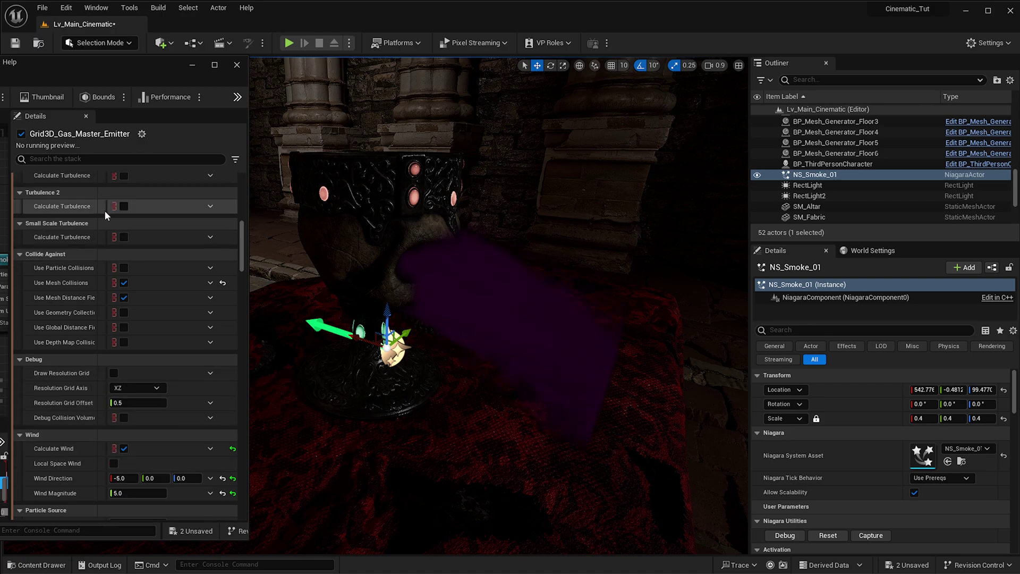
scroll(114, 499, down, 2)
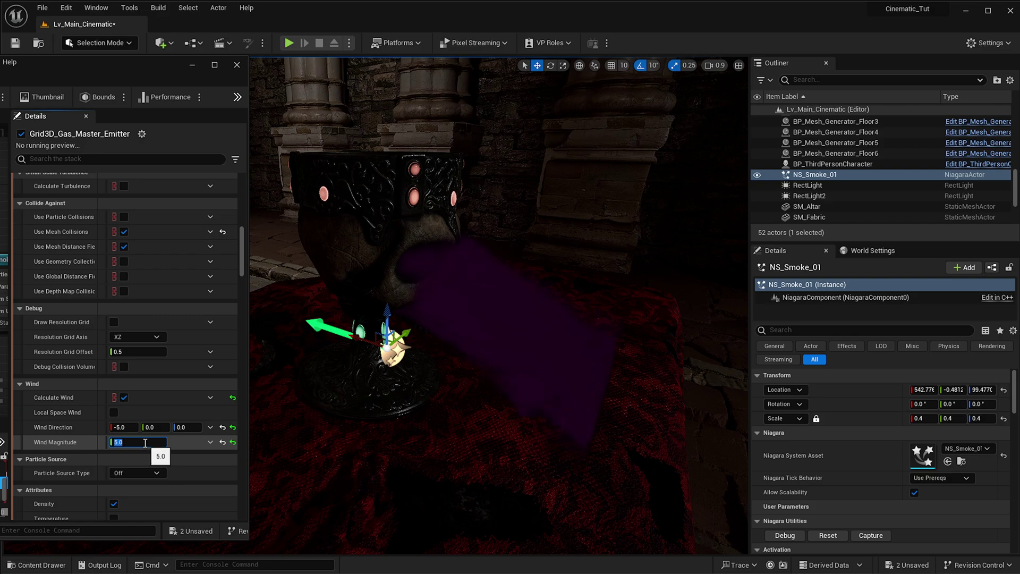
text(1)
key(Return)
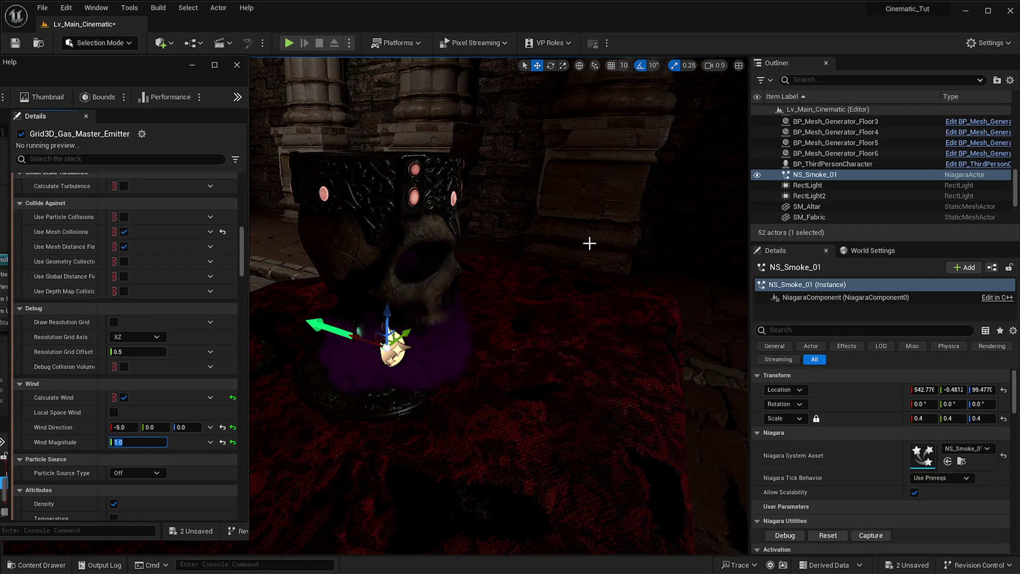
Move the RectLight near the altar and lower it, to about X 284 and Z 216
right_drag(594, 275, 549, 261)
key(s)
scroll(611, 281, down, 3)
key(w)
click(549, 146)
right_drag(549, 146, 526, 153)
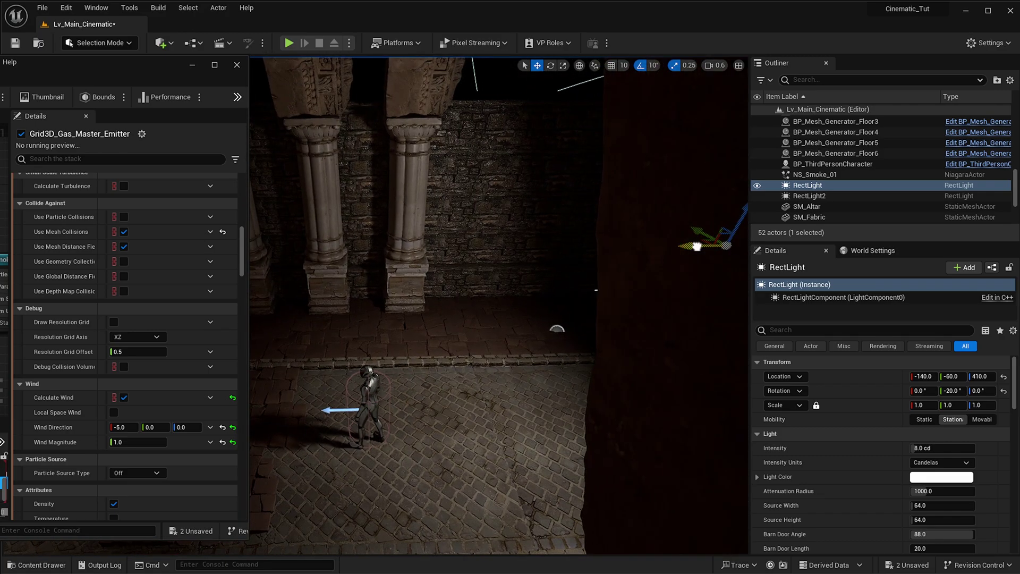
drag(697, 246, 324, 246)
mouse_move(542, 223)
right_down()
mouse_move(534, 226)
mouse_move(542, 223)
right_up()
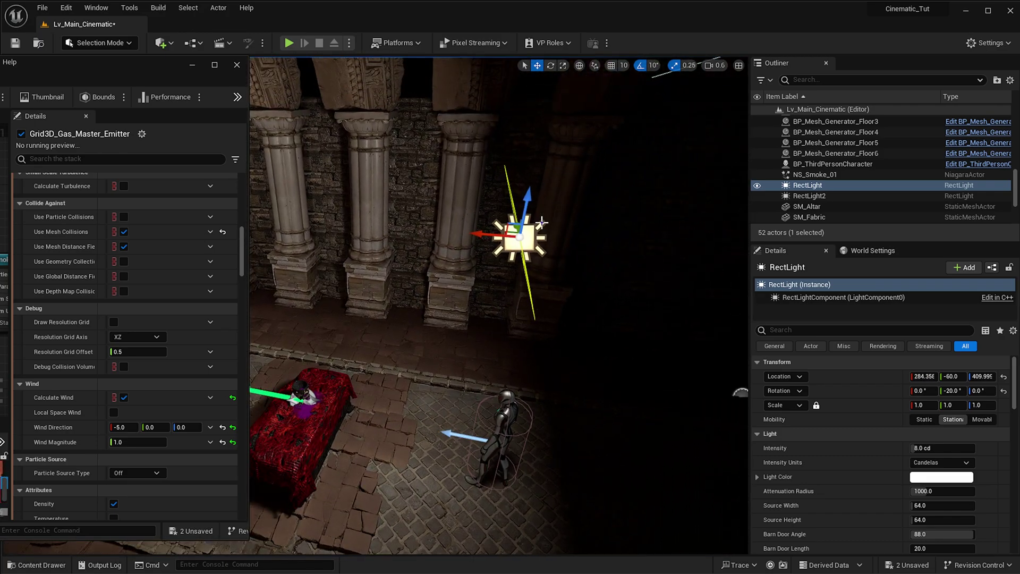
drag(531, 200, 496, 366)
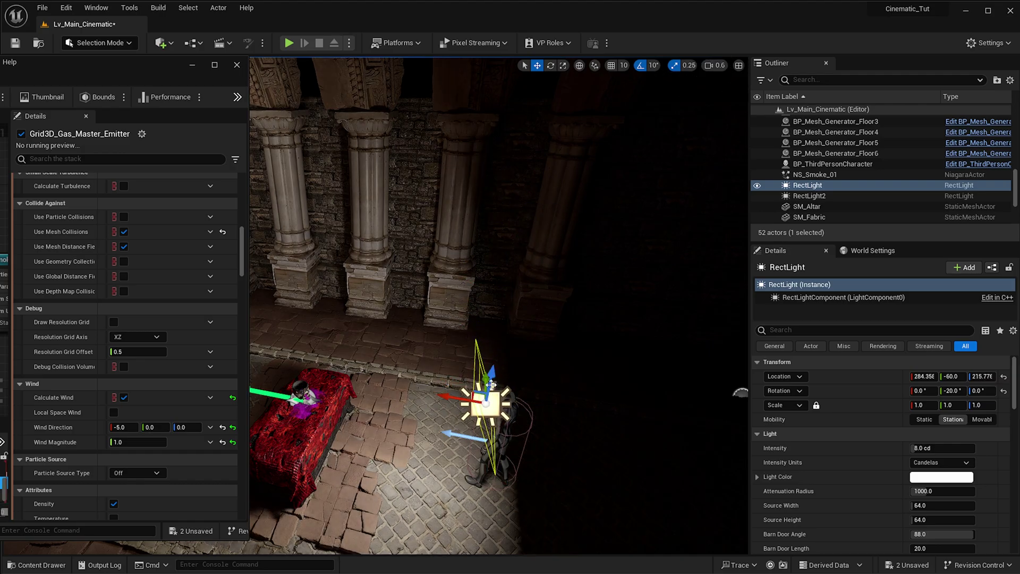
Hide the editor icons with game view, inspect the lit smoke at the skull goblet, and save the level
right_drag(497, 365, 478, 334)
key(g)
right_drag(583, 293, 627, 268)
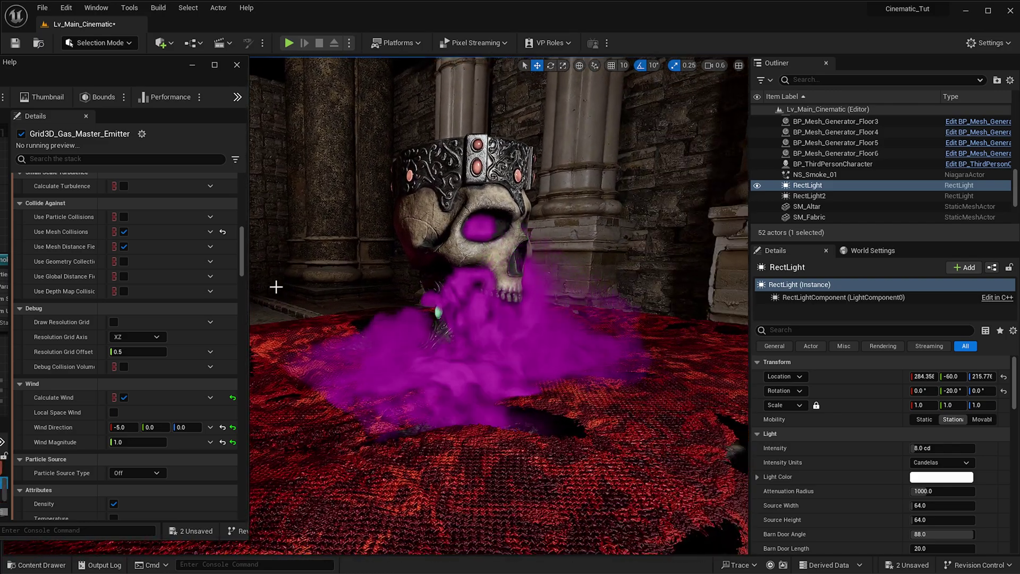
scroll(200, 272, up, 15)
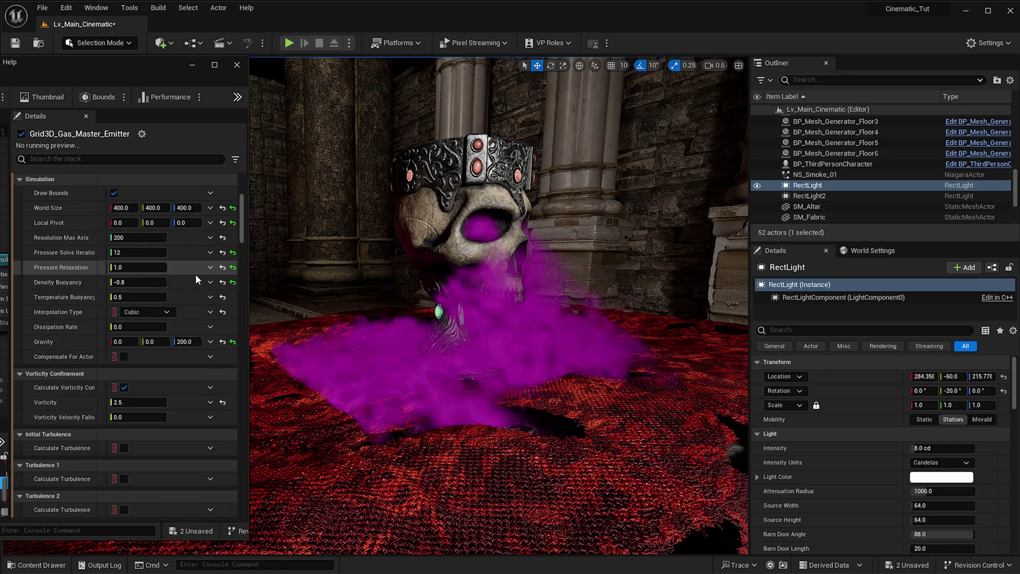
mouse_move(483, 332)
right_down()
mouse_move(462, 326)
mouse_move(483, 333)
right_up()
key(ctrl+s)
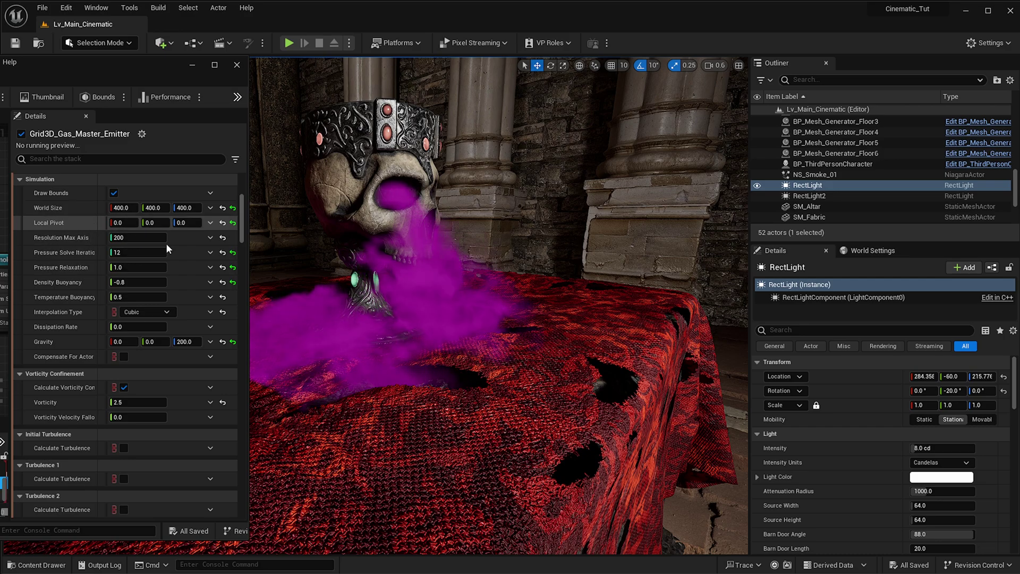
Set the simulation's Resolution Max Axis to 400 and inspect the smoke flow from several angles
right_drag(480, 269, 446, 264)
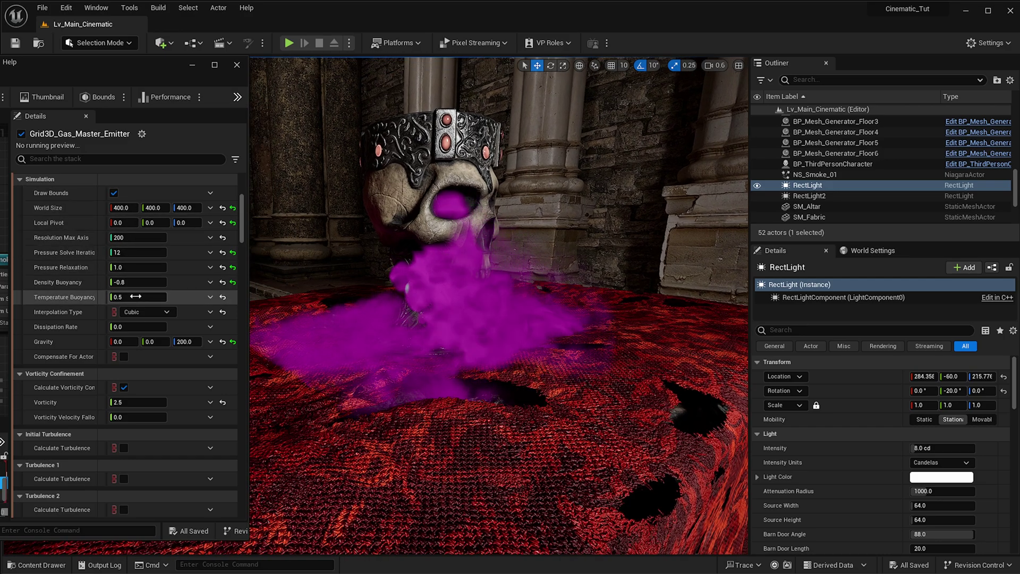
click(165, 238)
text(40)
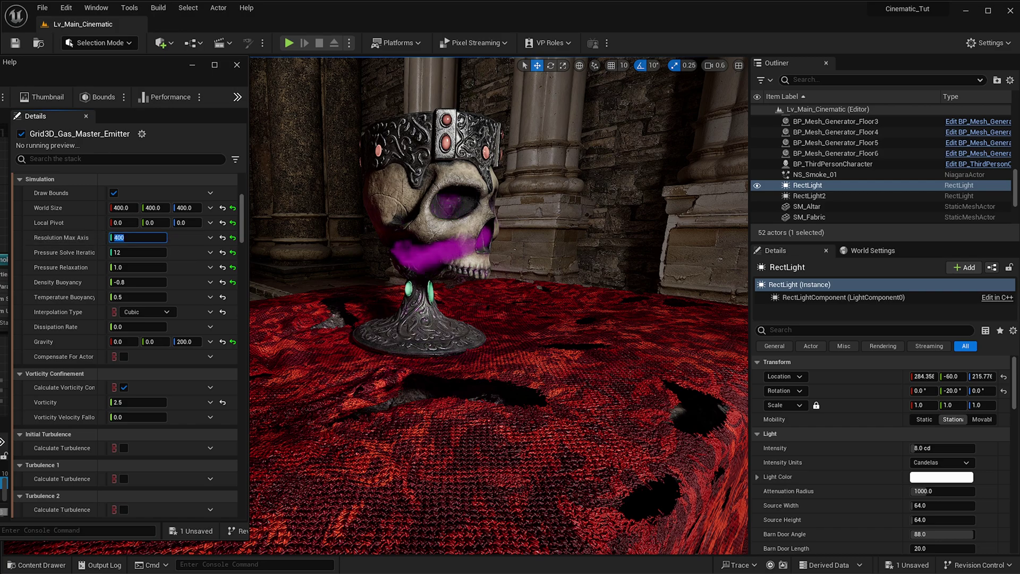
right_drag(545, 366, 511, 326)
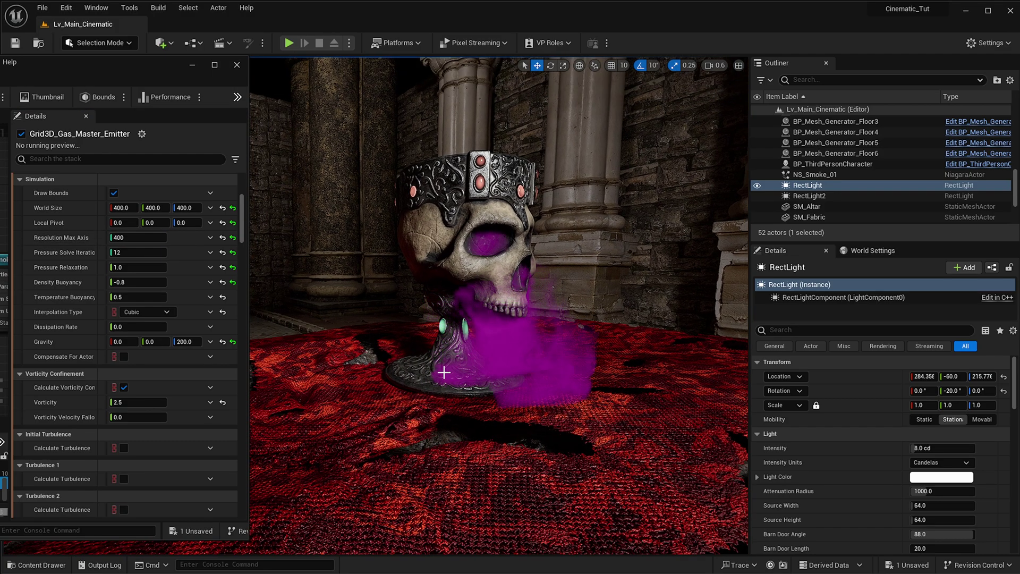
right_drag(584, 306, 526, 276)
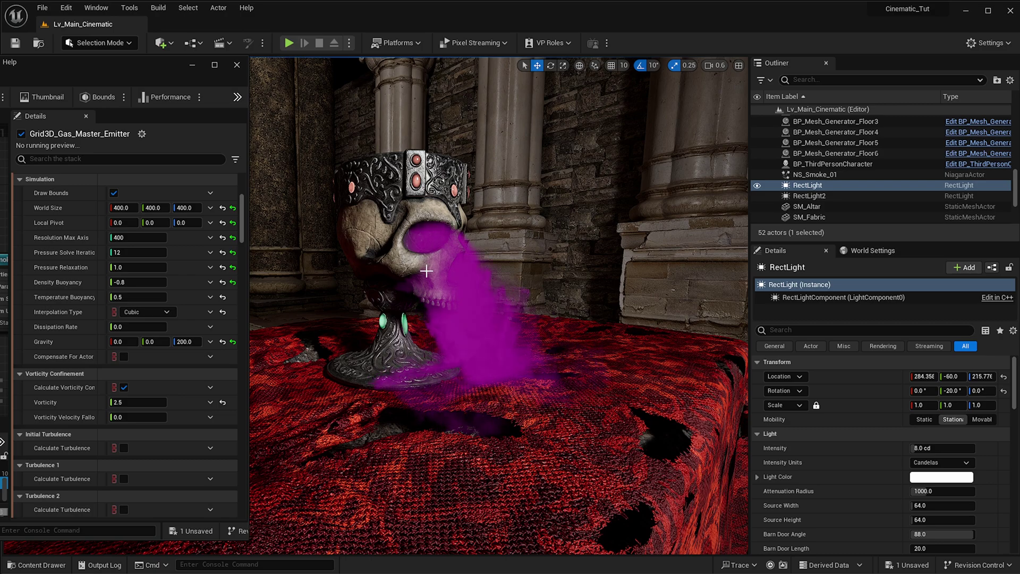
right_drag(426, 271, 612, 335)
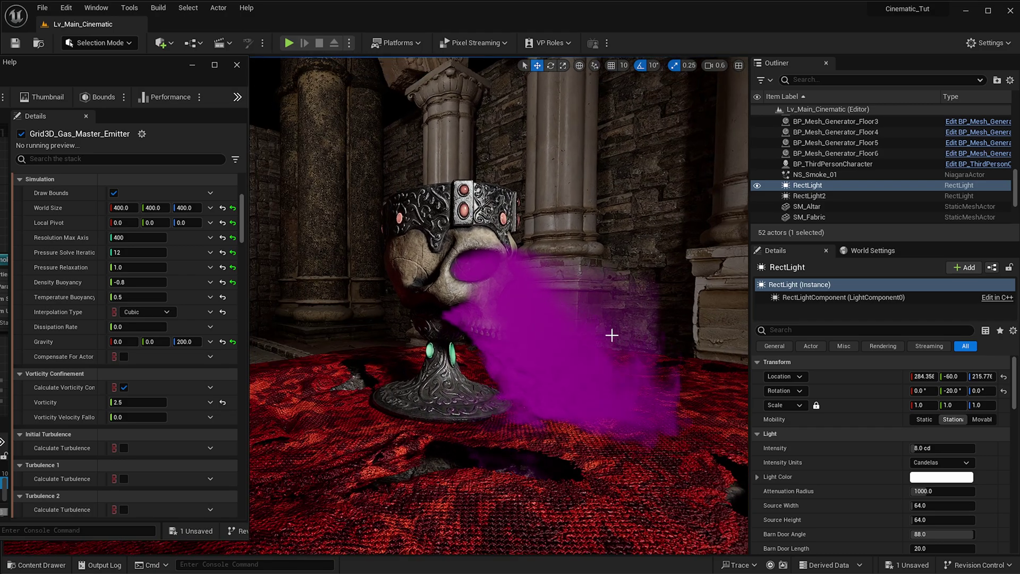
right_drag(533, 317, 478, 426)
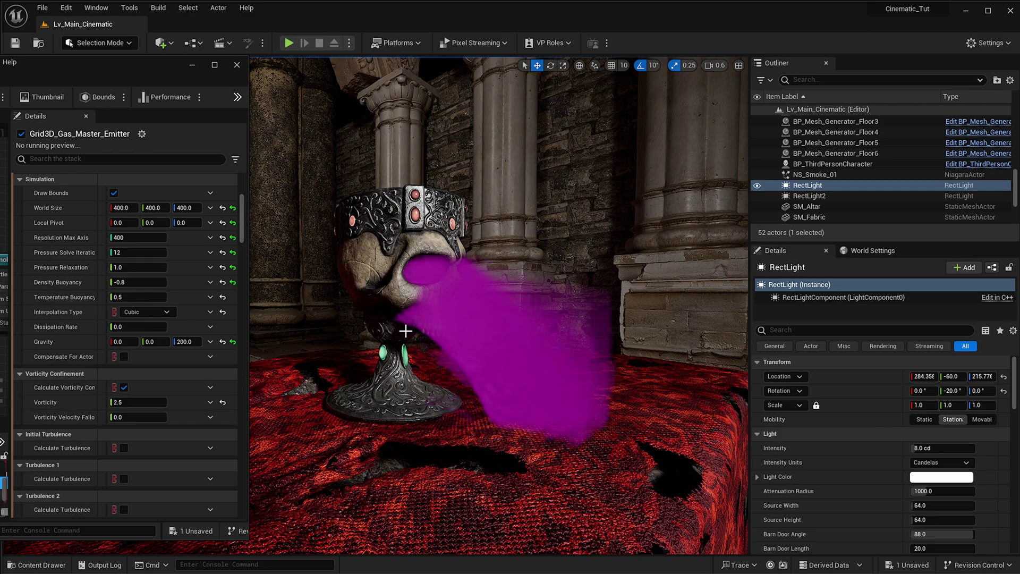
Set the X component of the emitter's Wind Direction to -1.0 and inspect the smoke around the goblet
scroll(167, 375, down, 10)
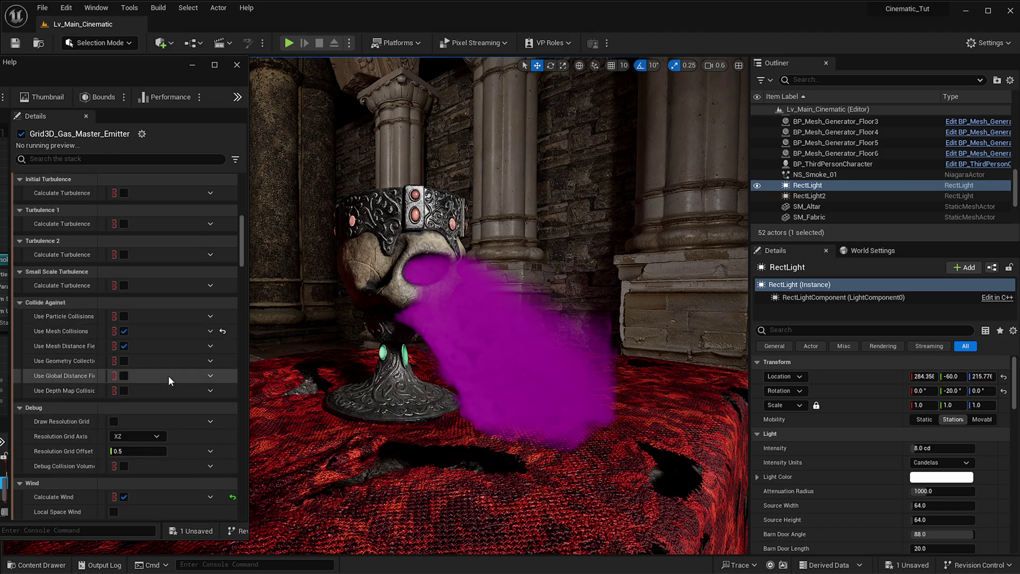
scroll(133, 457, down, 2)
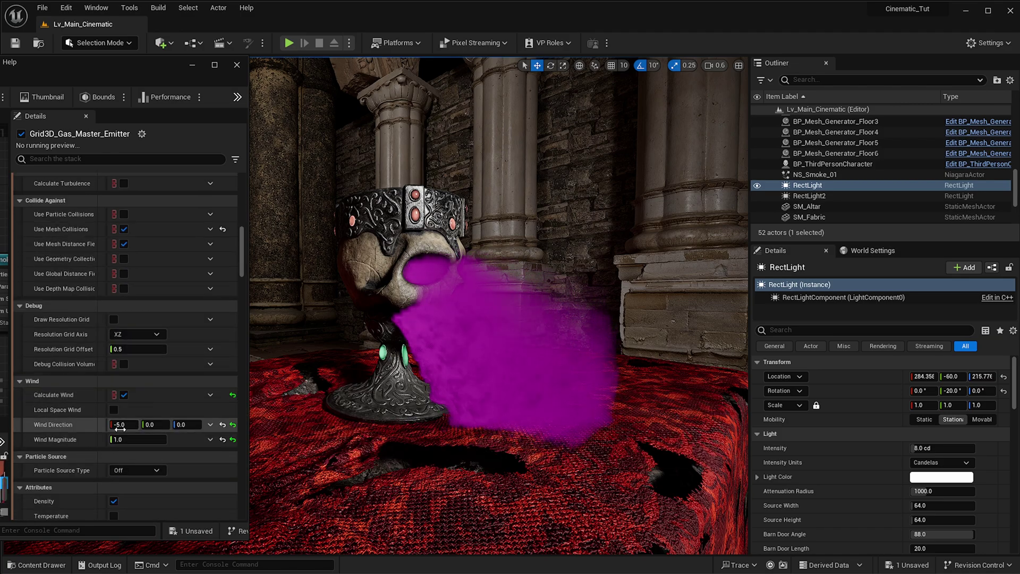
text(-1)
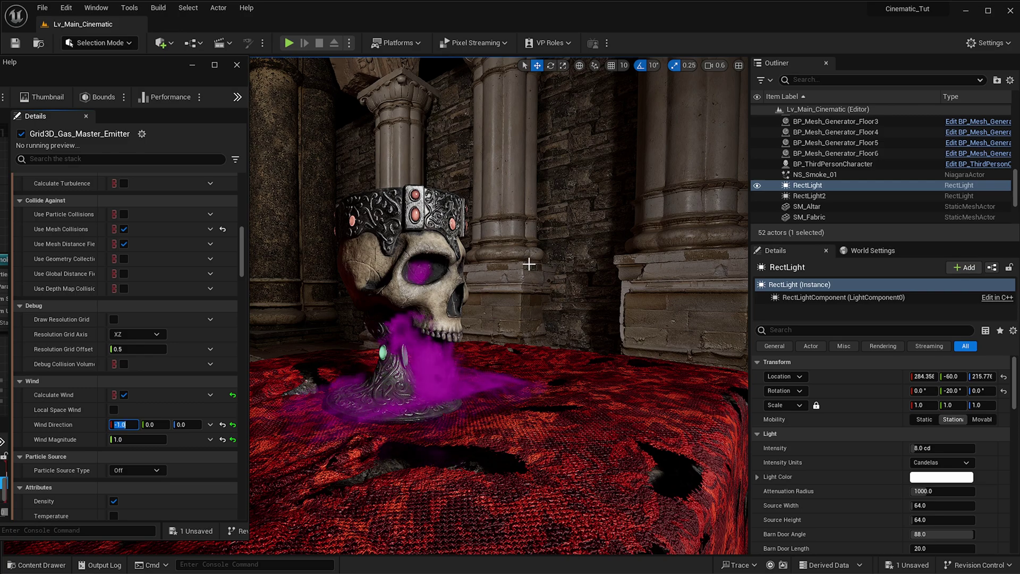
right_drag(499, 306, 495, 306)
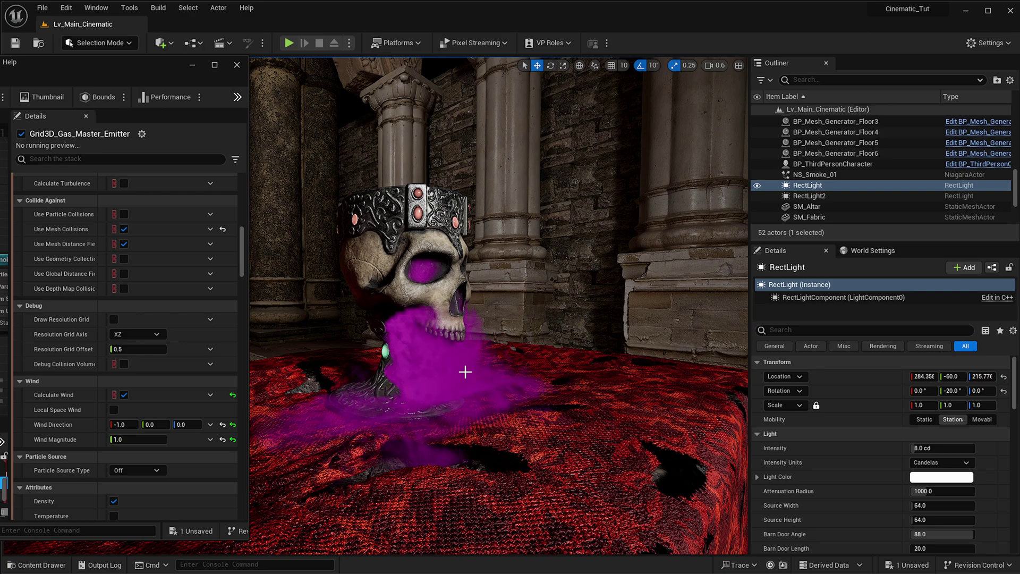
alt+drag(465, 372, 439, 372)
right_drag(492, 348, 369, 425)
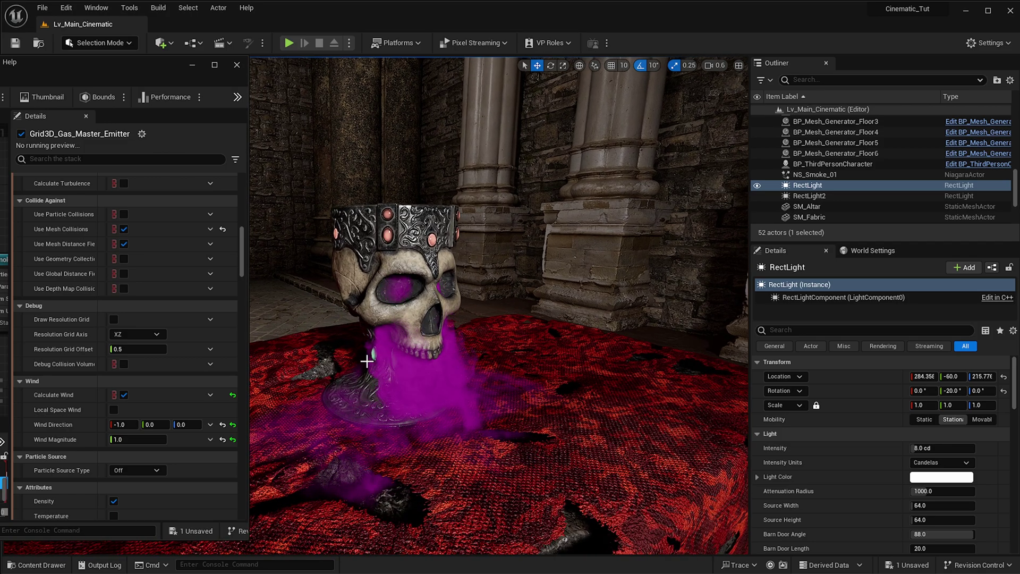
Try Emit Radius values of 100 and 75 on the Sphere Source, and set it back to 50
scroll(165, 401, down, 10)
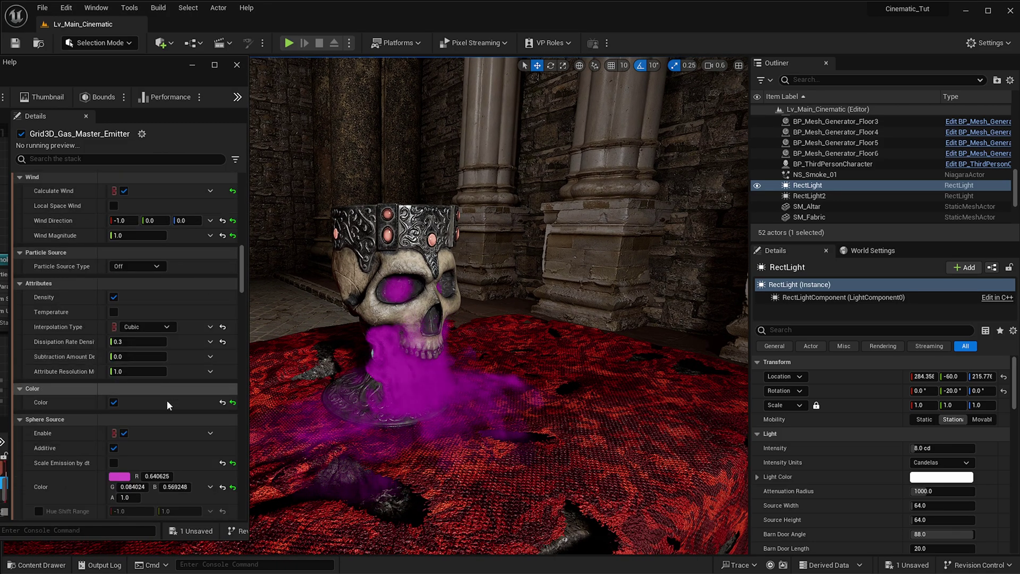
scroll(169, 400, down, 1)
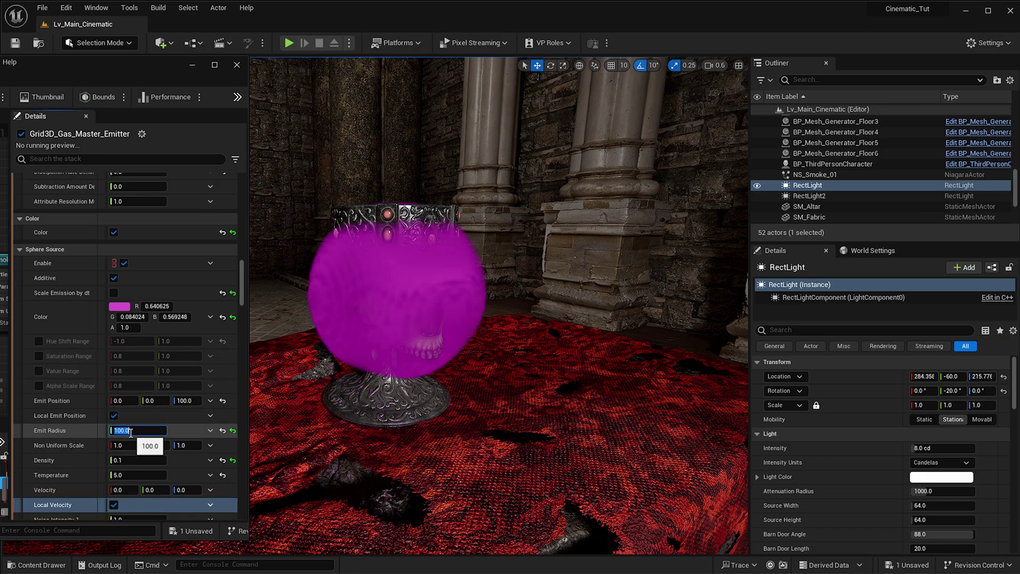
text(75)
key(Return)
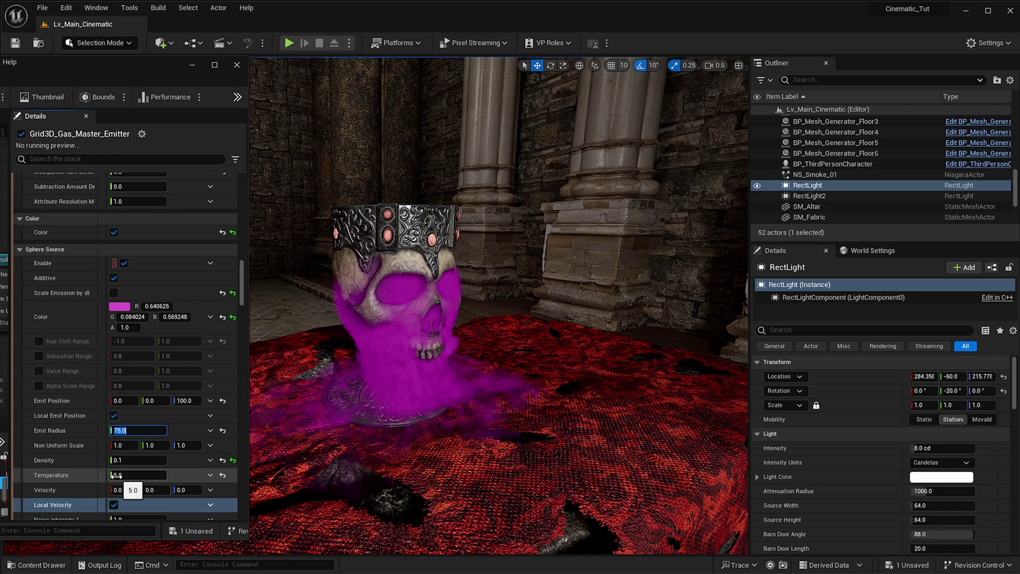
text(50)
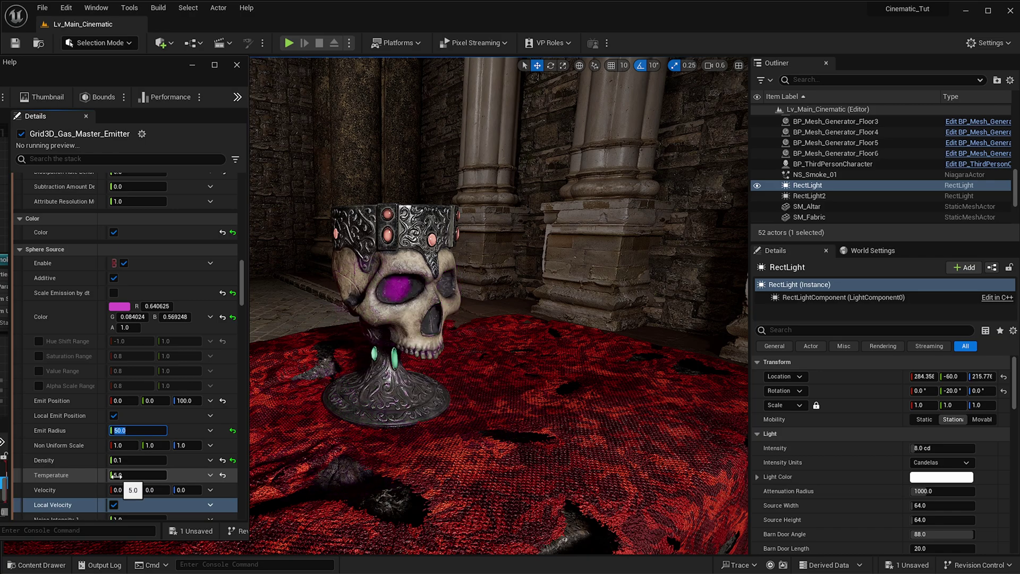
Set the Sphere Source's Density to 0.05 and inspect the thinner smoke at the goblet
click(138, 460)
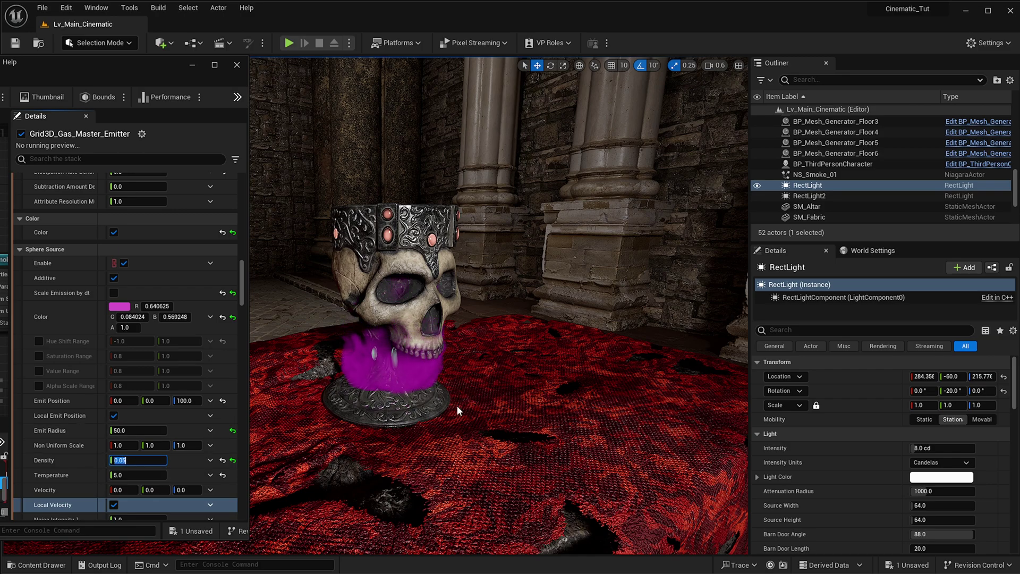
right_drag(457, 411, 488, 411)
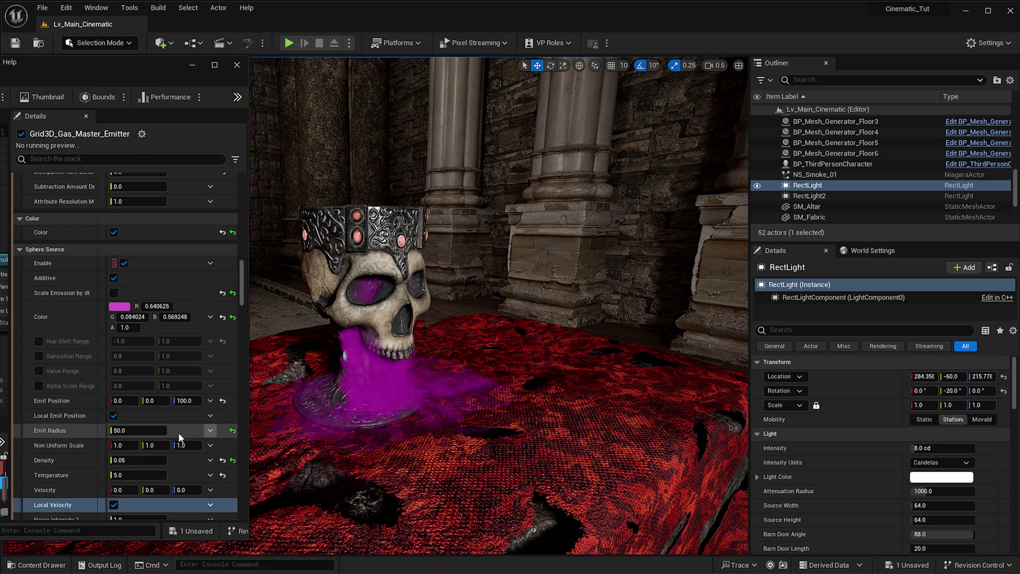
Try -2.0 for the X component of the emitter's Wind Direction, inspect the smoke, and set it back to -1.0
scroll(170, 404, up, 5)
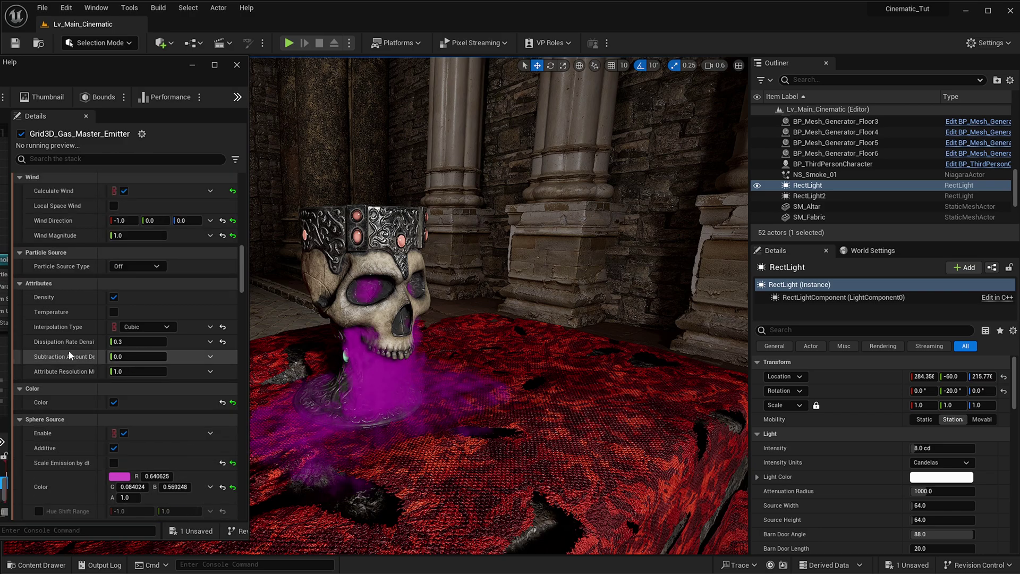
scroll(129, 343, up, 2)
scroll(129, 343, up, 3)
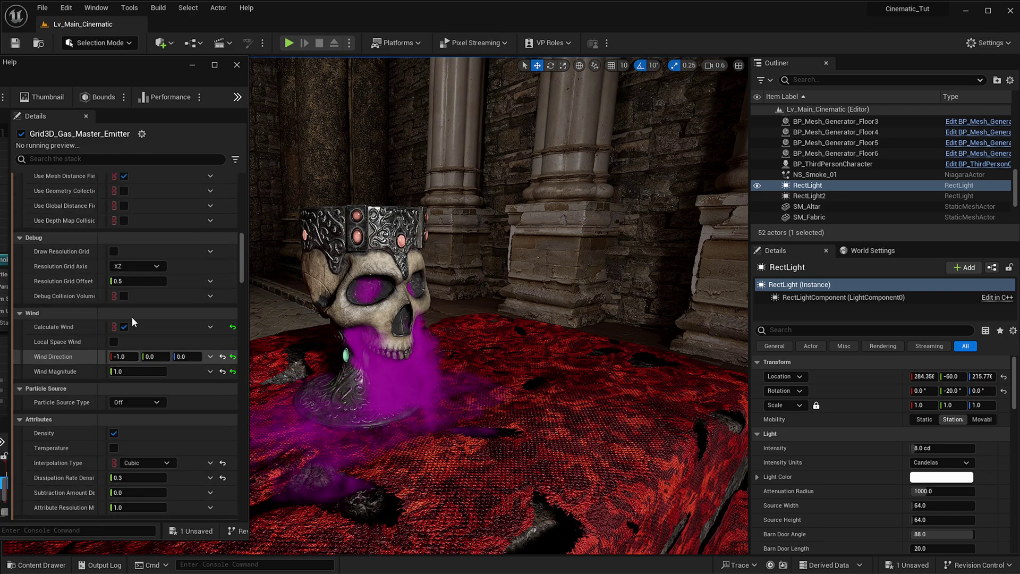
click(131, 358)
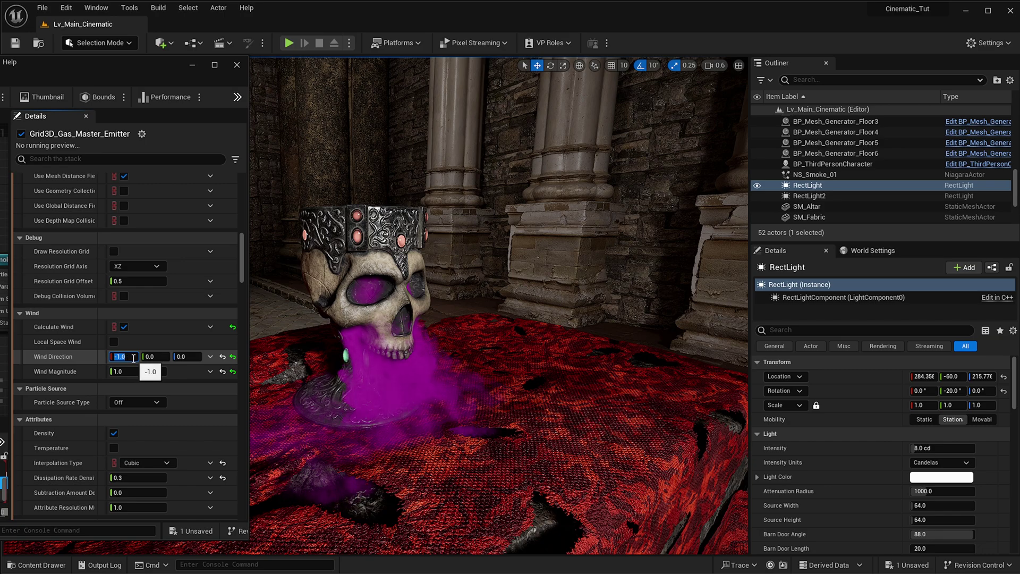
text(-2)
key(Return)
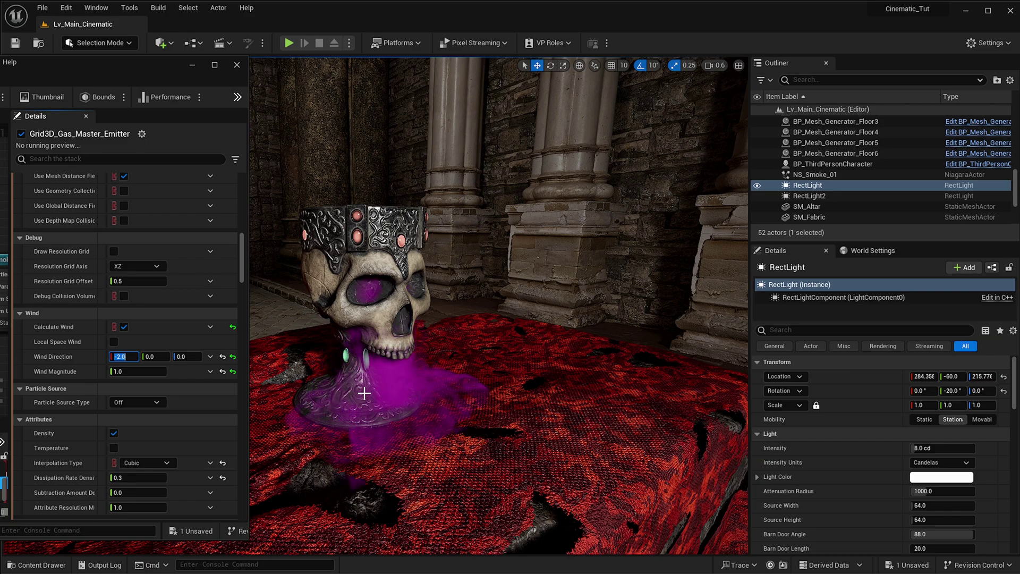
alt+drag(424, 383, 467, 383)
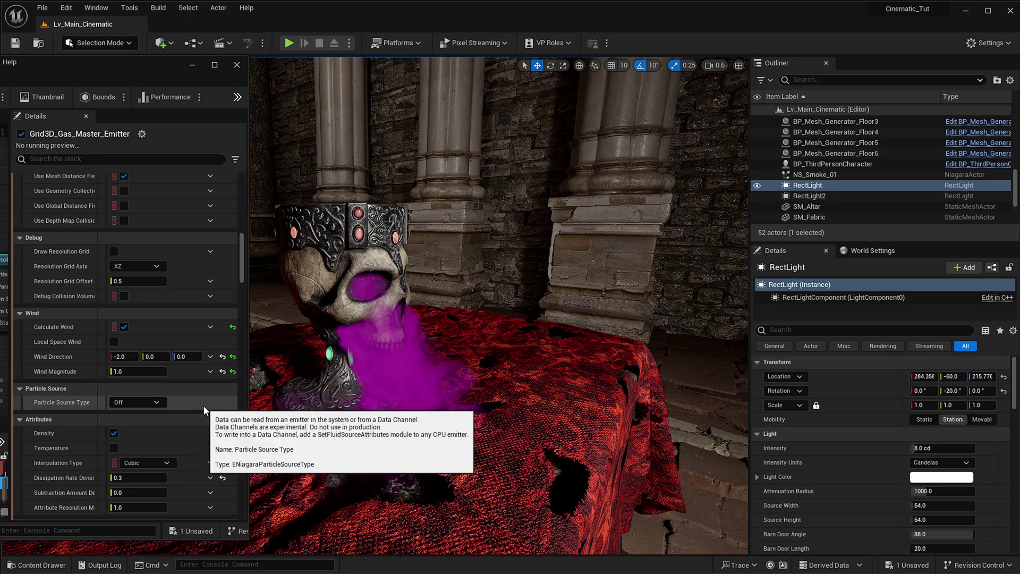
click(119, 357)
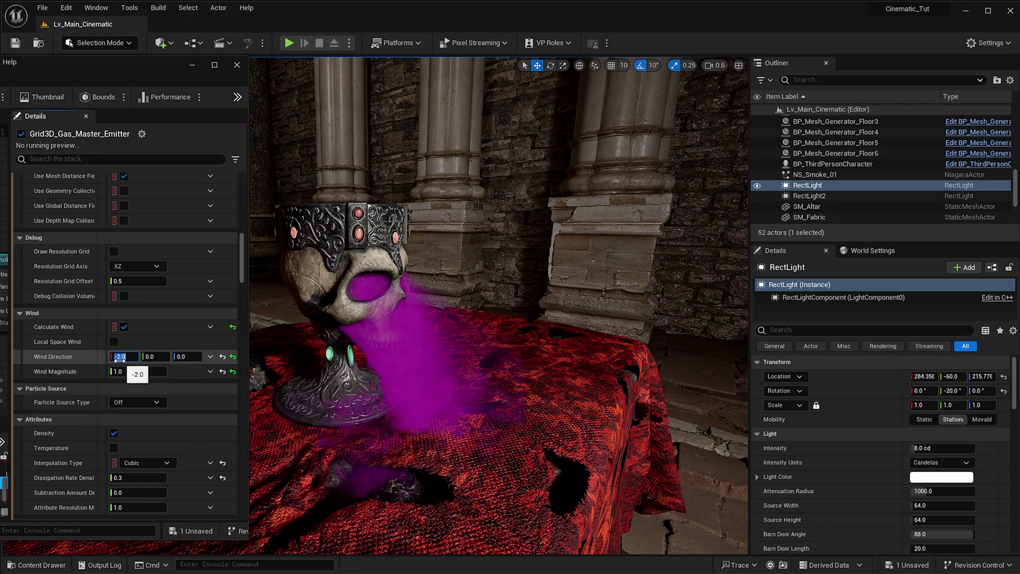
text(-1)
key(Return)
Set the Wind Magnitude to 2.0 and the Z component of Wind Direction to 1.0, and inspect the smoke around the goblet
click(127, 374)
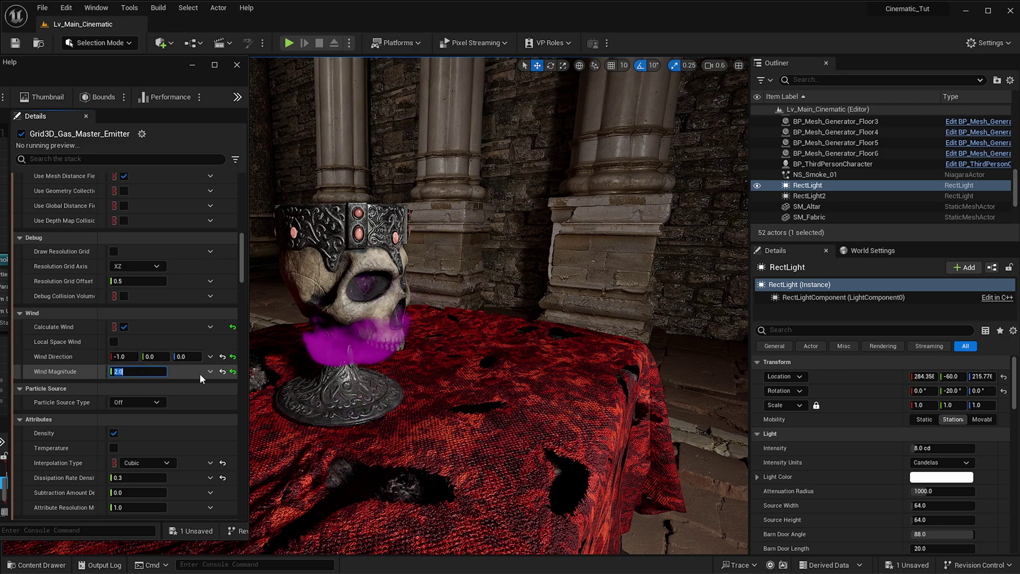
click(190, 357)
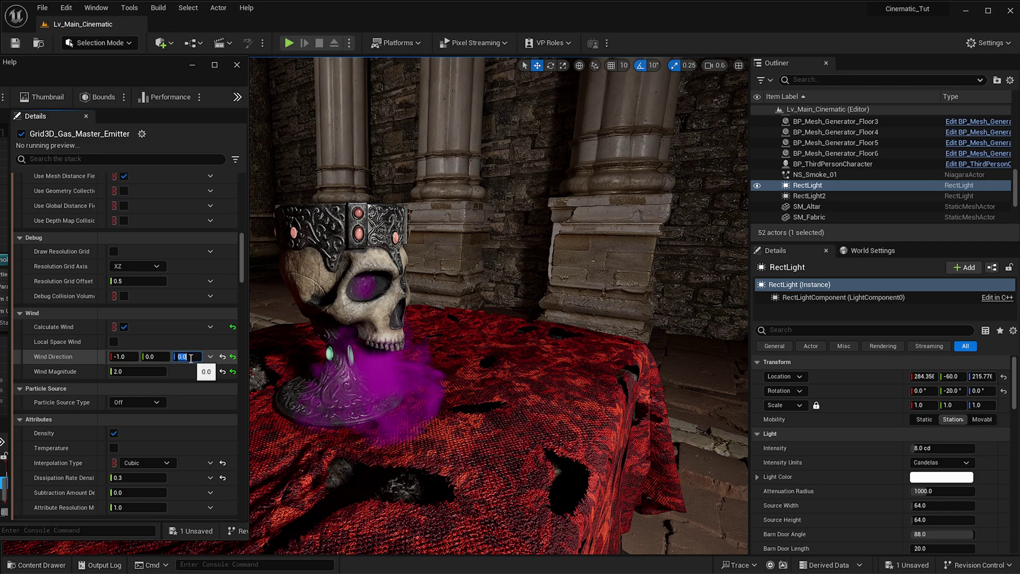
text(1)
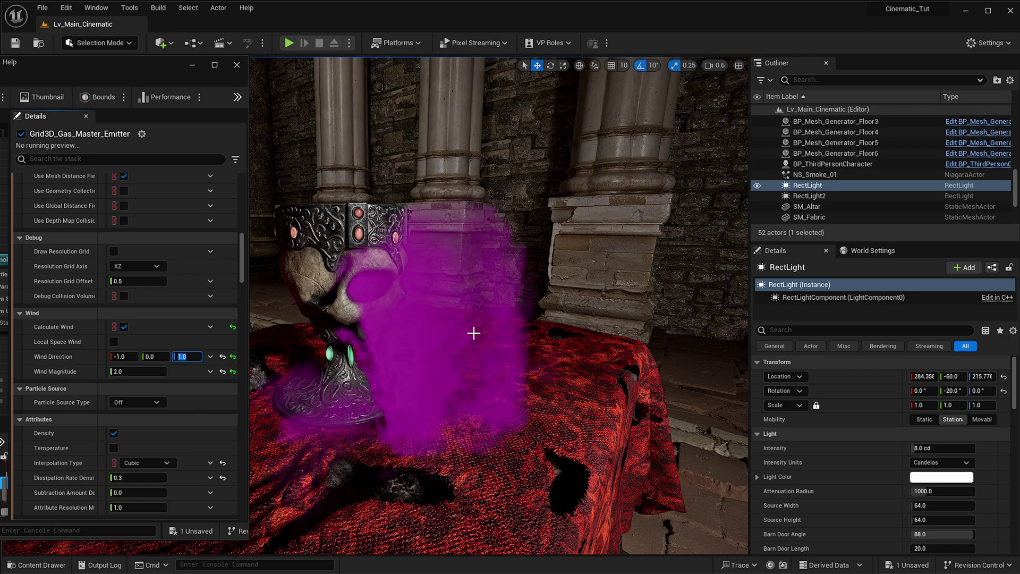
right_drag(531, 376, 520, 372)
right_drag(506, 279, 507, 268)
right_drag(515, 361, 587, 348)
key(a)
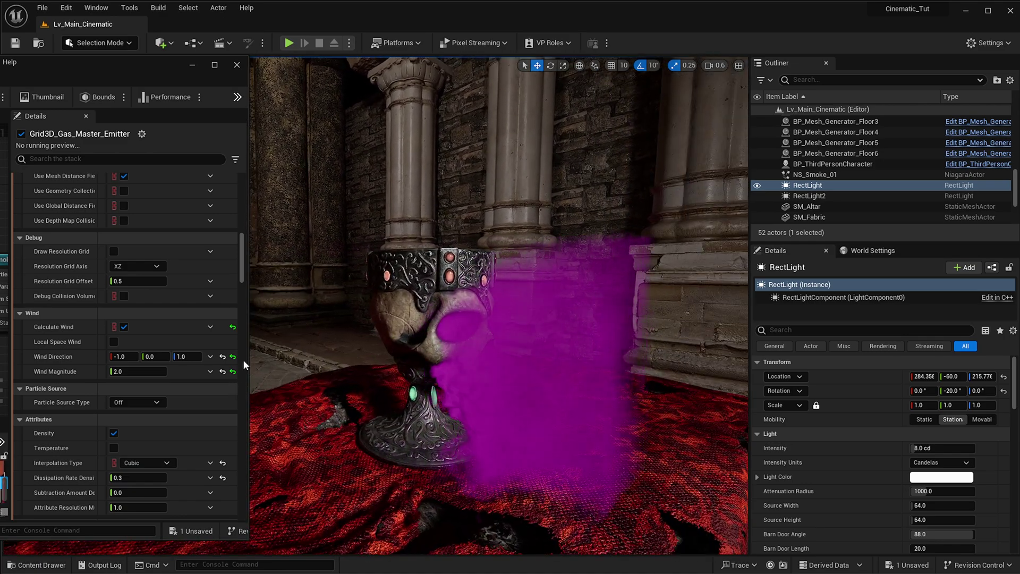
Save the changes and set the simulation's Resolution Max Axis to 200
drag(242, 275, 218, 193)
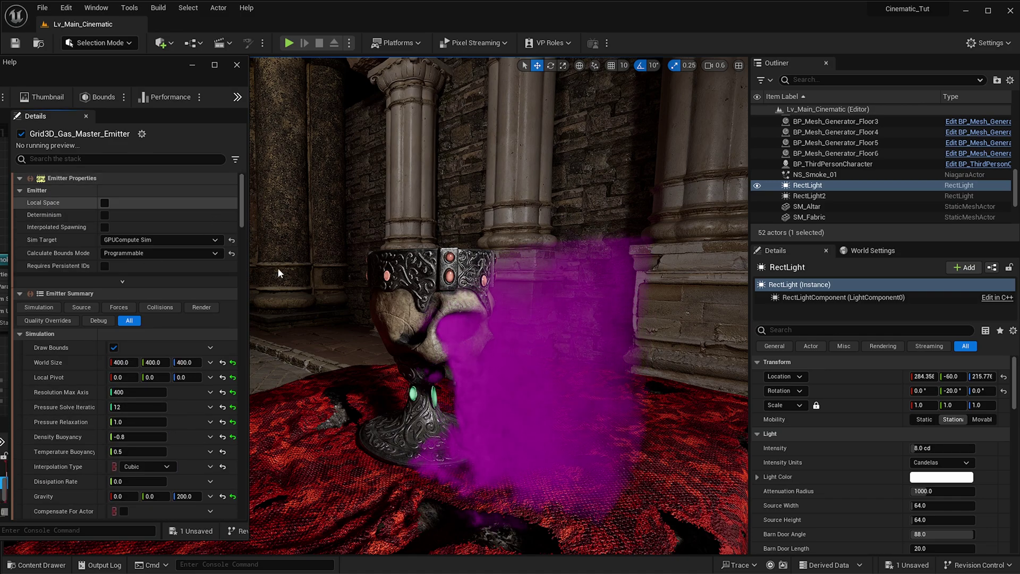
right_drag(448, 286, 507, 253)
key(ctrl+s)
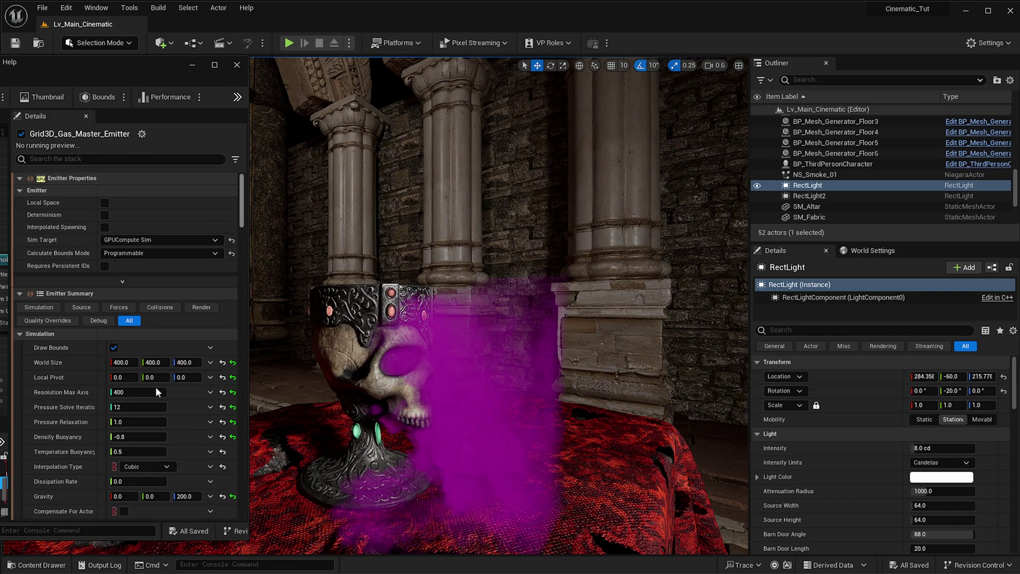
click(125, 392)
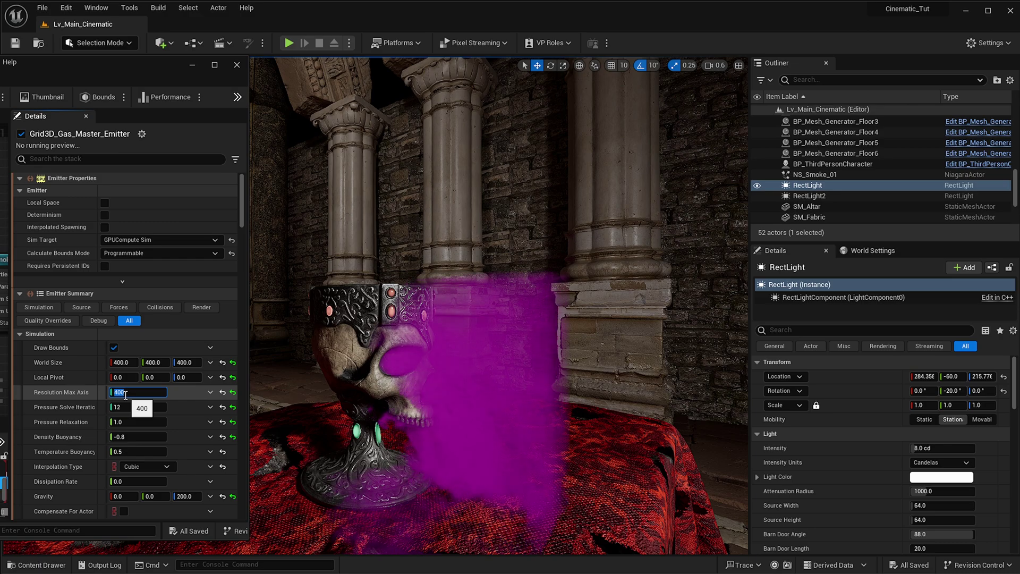
text(200)
key(Return)
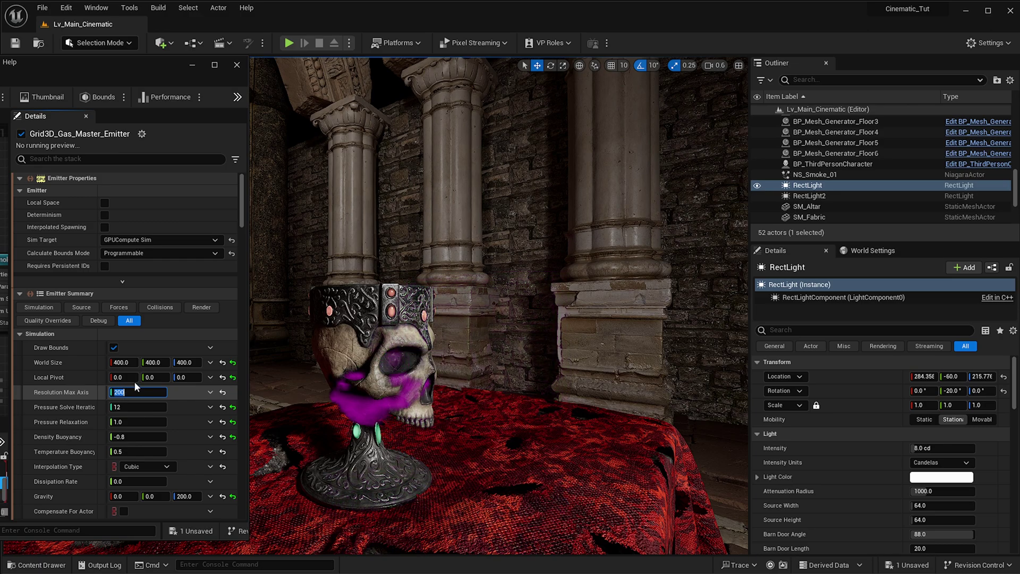
Enlarge the simulation's World Size to 500 in Z and 600 in Y
click(182, 362)
text(50)
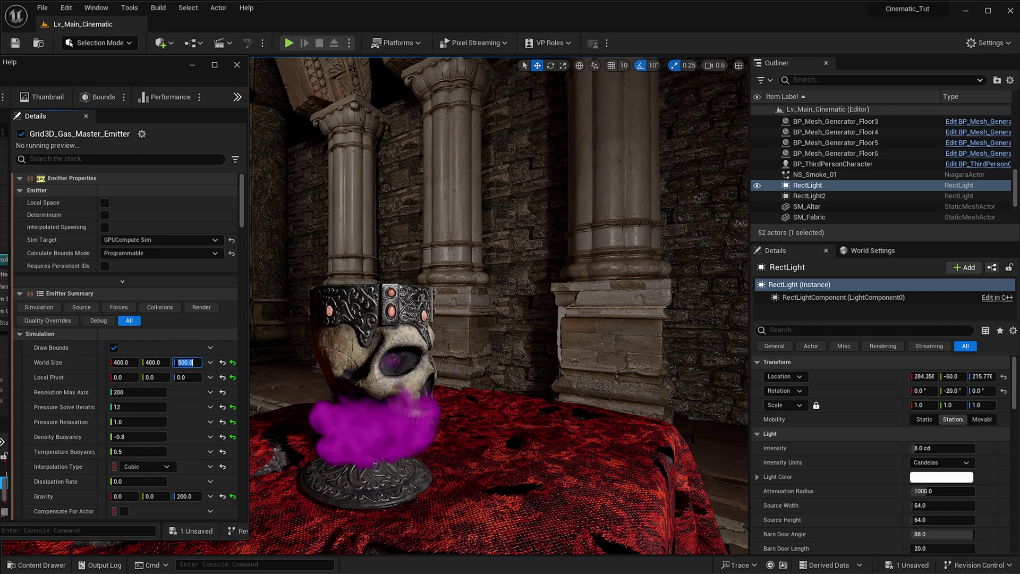
right_drag(420, 425, 388, 424)
key(g)
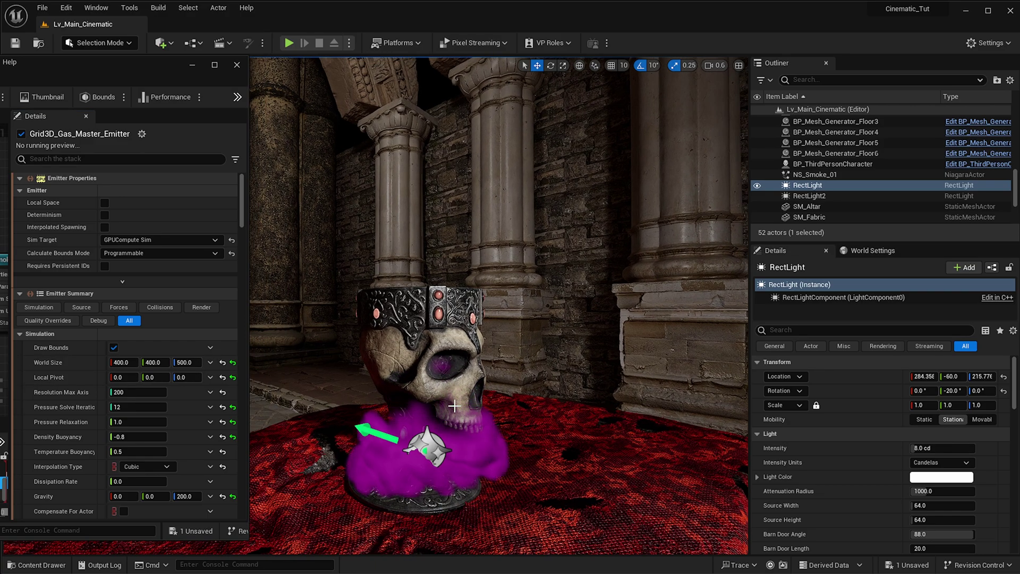
click(151, 364)
text(60)
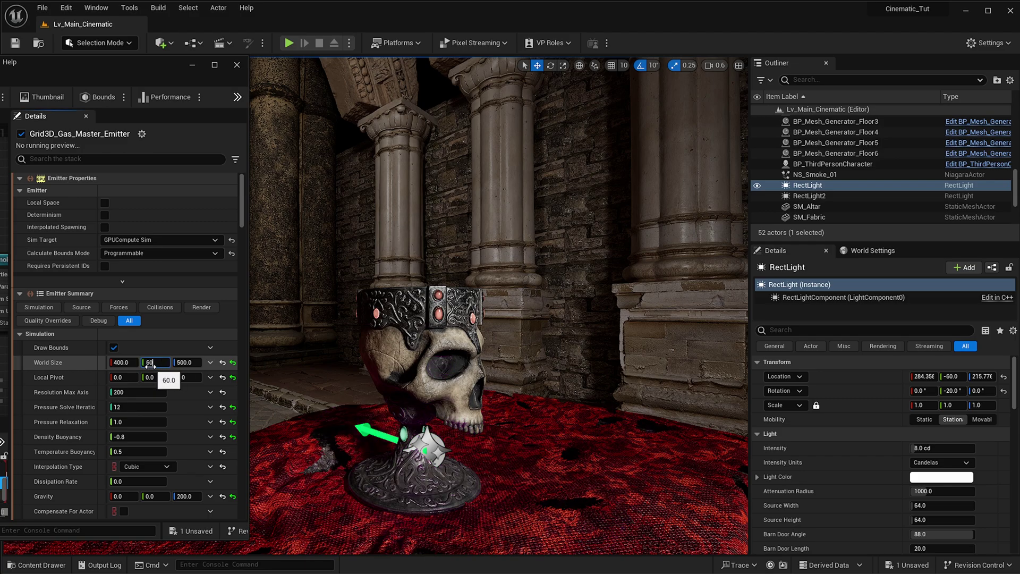
key(Return)
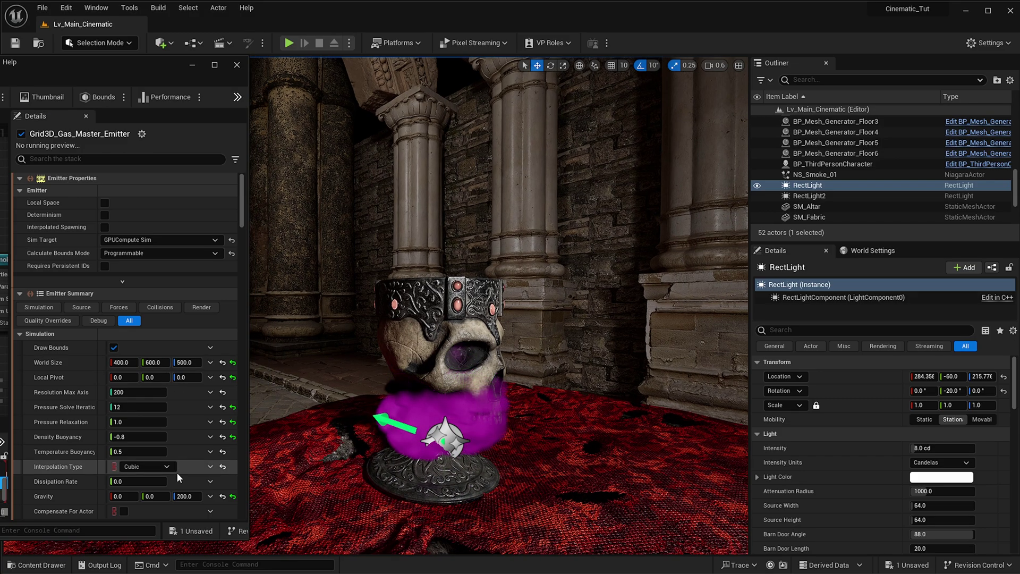
Set the simulation's Resolution Max Axis to 300 and inspect the smoke spreading over the altar from near and far
click(132, 394)
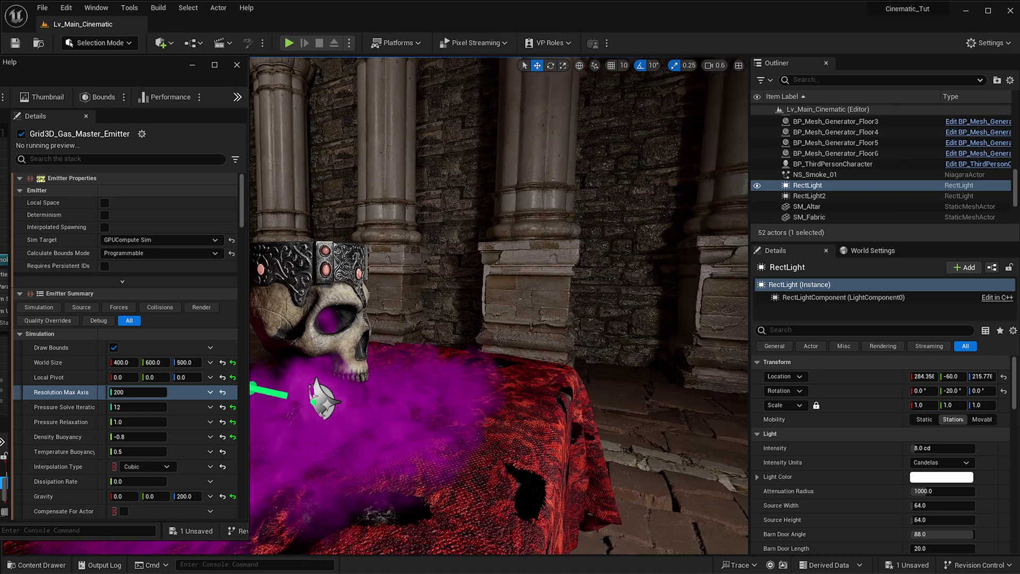
click(140, 397)
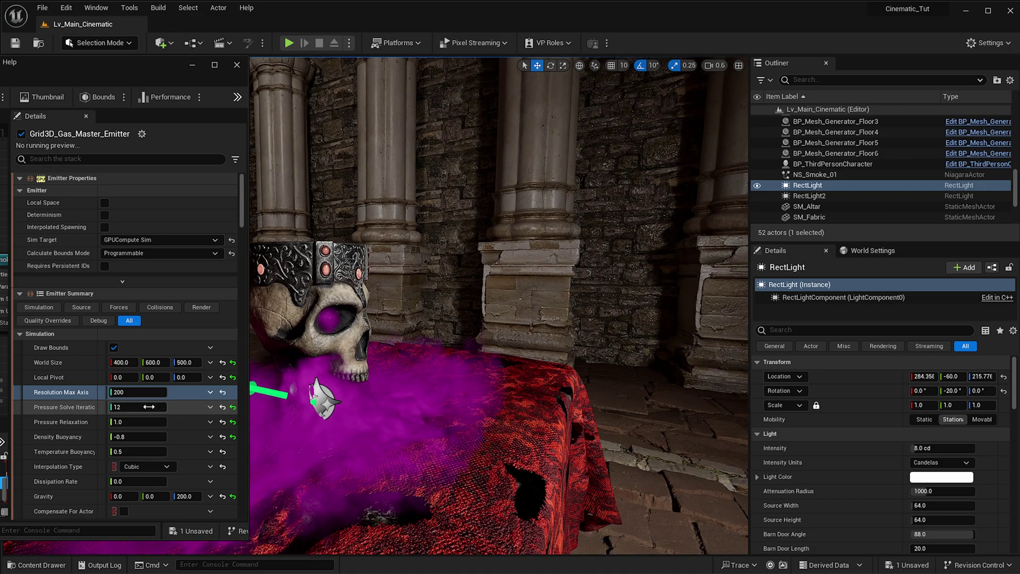
text(300)
key(Return)
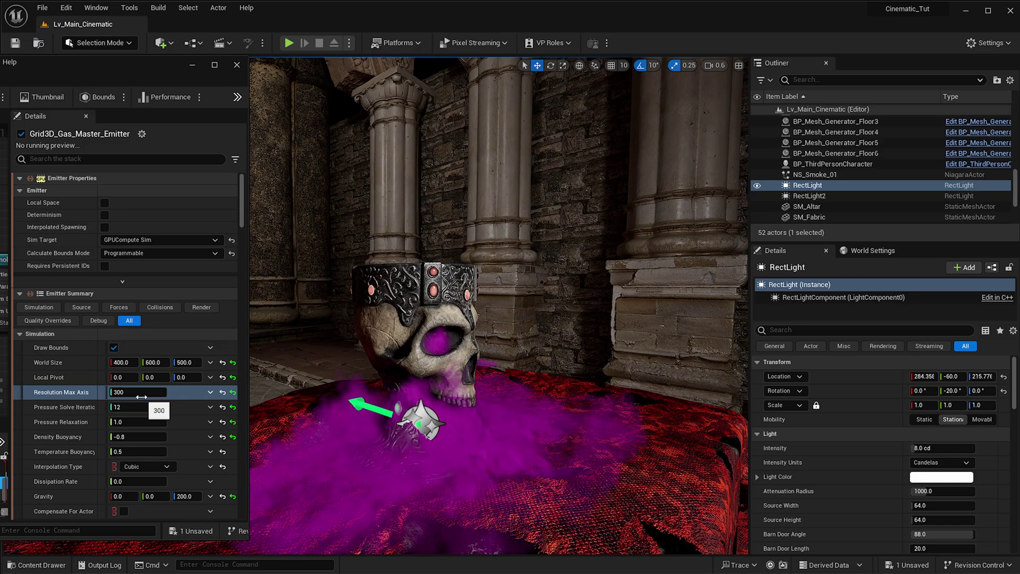
key(s)
mouse_move(562, 409)
right_down()
mouse_move(520, 414)
mouse_move(447, 398)
mouse_move(560, 407)
right_up()
key(d)
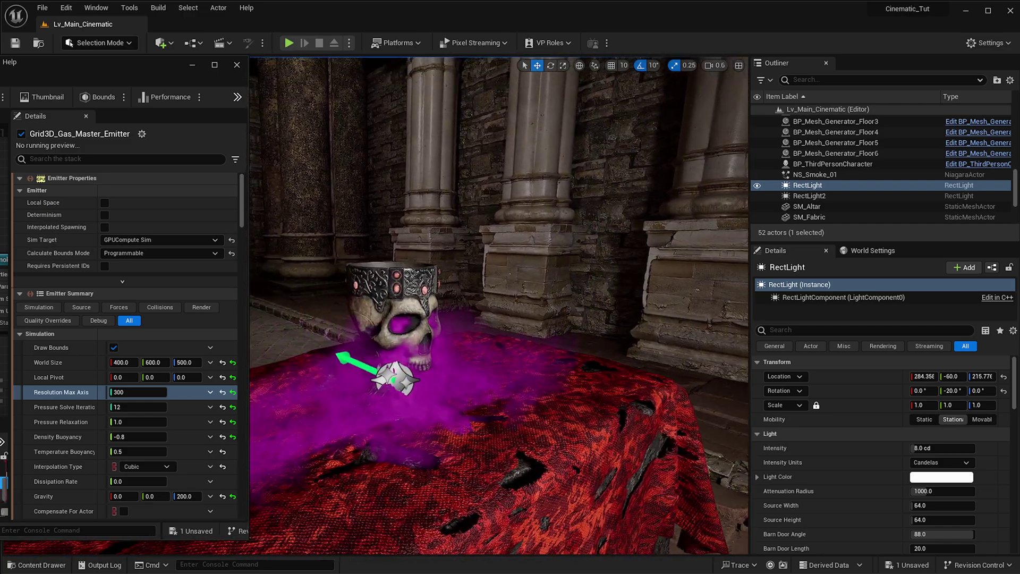
key(w)
right_drag(508, 365, 474, 367)
right_drag(317, 386, 317, 385)
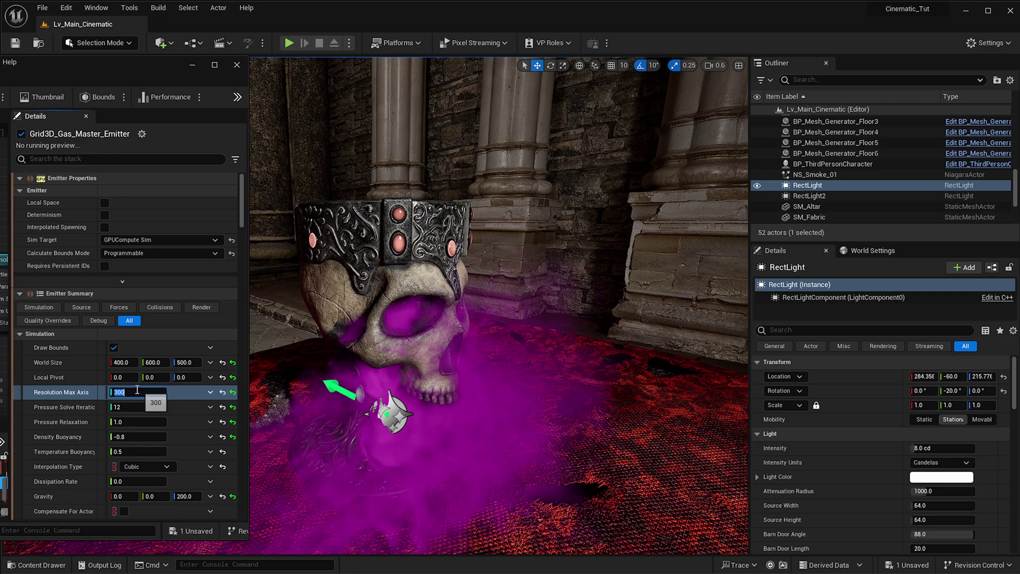
Try Resolution Max Axis values of 400 and 500, inspect the smoke, and set it back to 300
click(135, 391)
text(400)
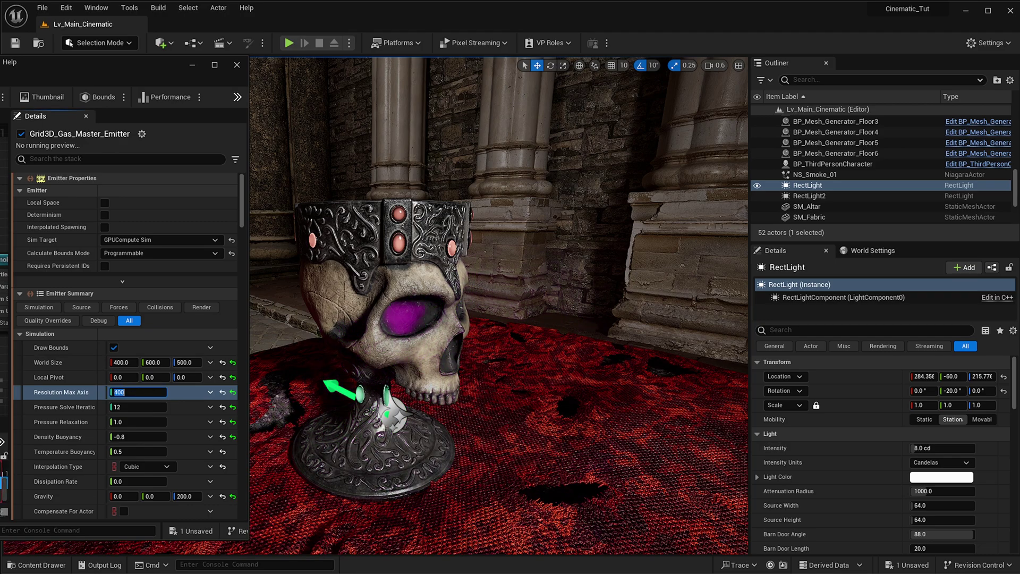
right_drag(435, 382, 436, 382)
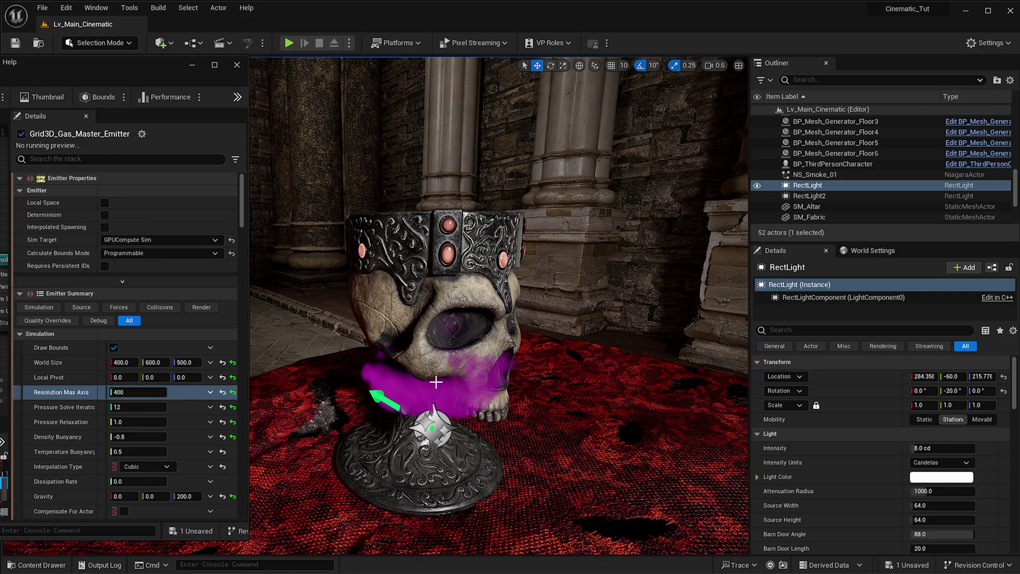
click(138, 392)
text(50)
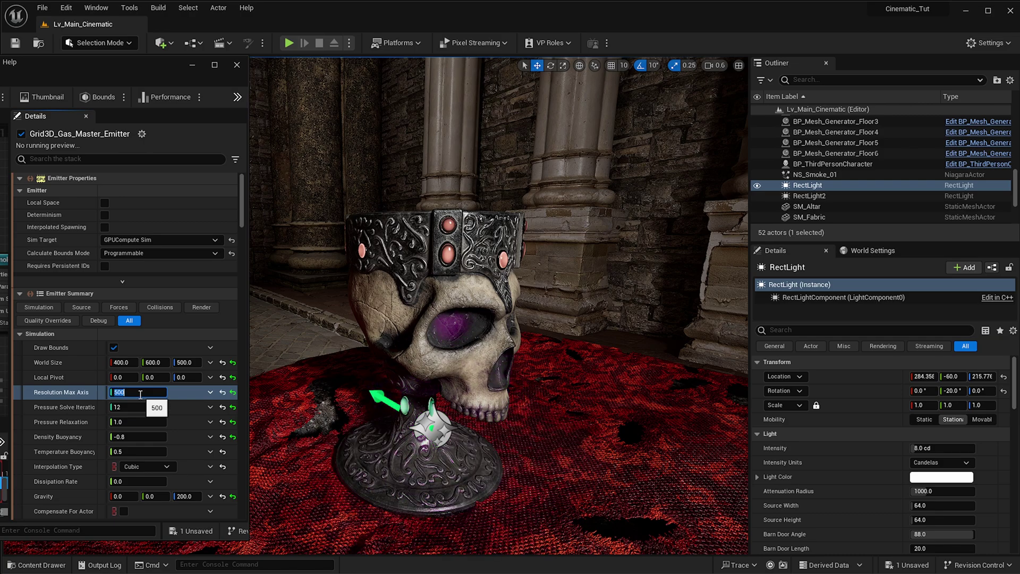
right_drag(371, 358, 371, 358)
key(s)
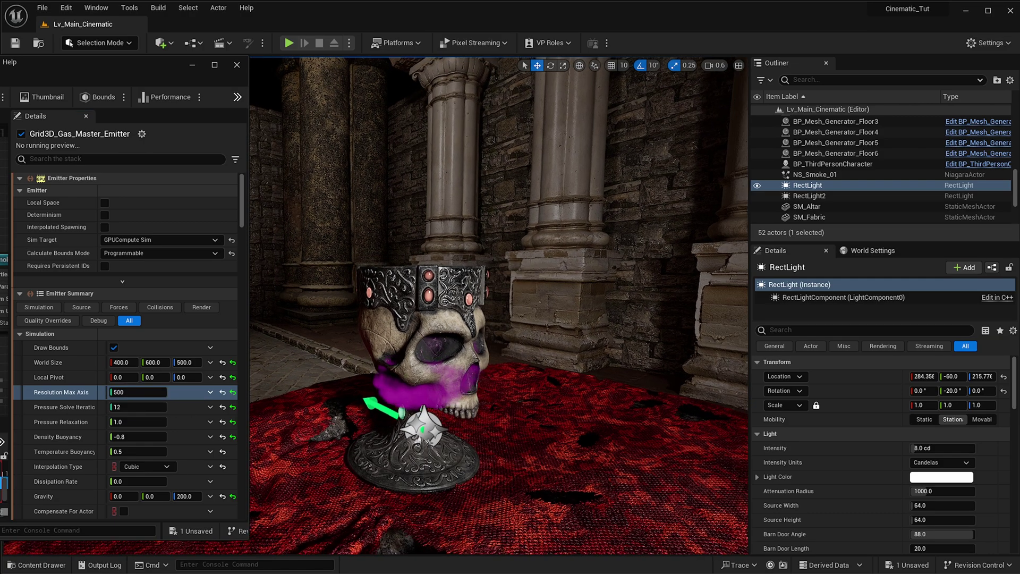
key(w)
right_drag(368, 459, 368, 459)
key(s)
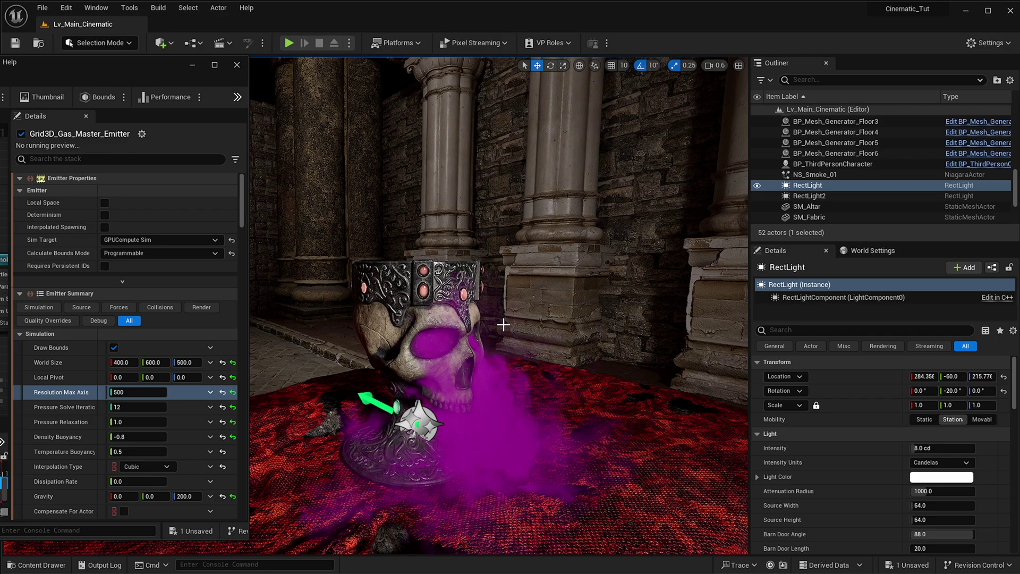
right_drag(516, 387, 516, 387)
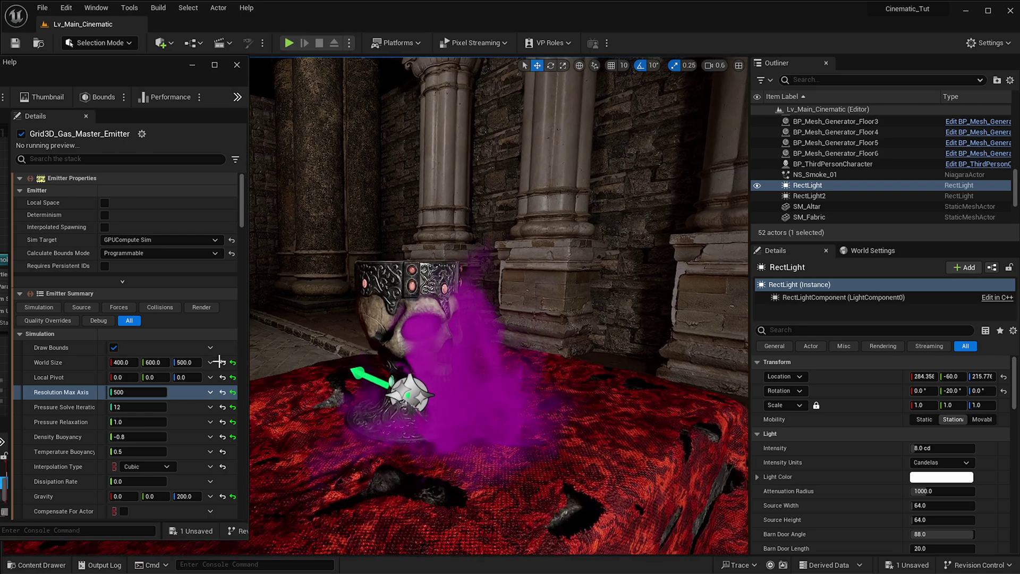
click(141, 392)
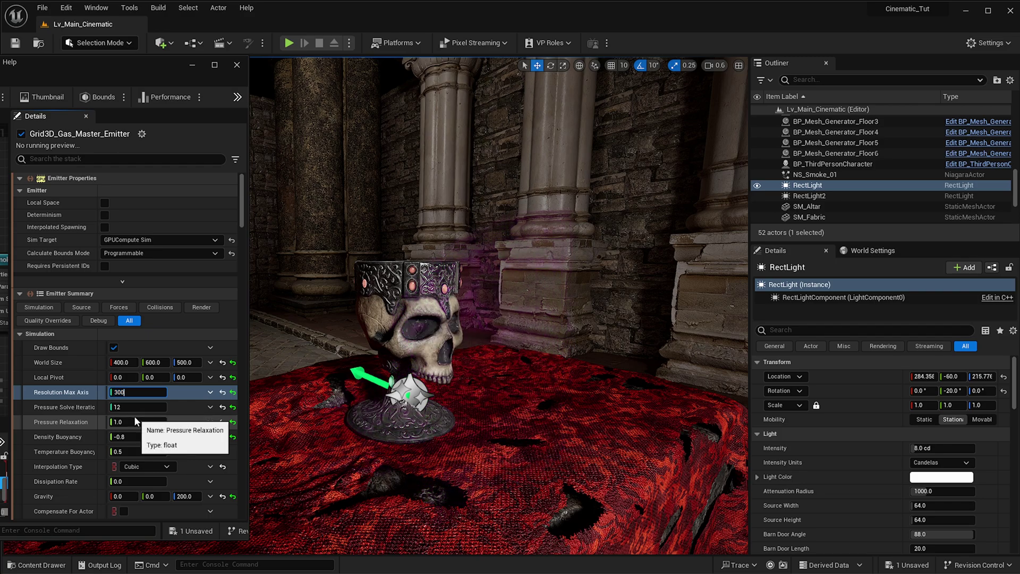
text(300)
Examine the smoke's spread and bounds around the goblet and altar from several angles and distances
drag(553, 301, 553, 266)
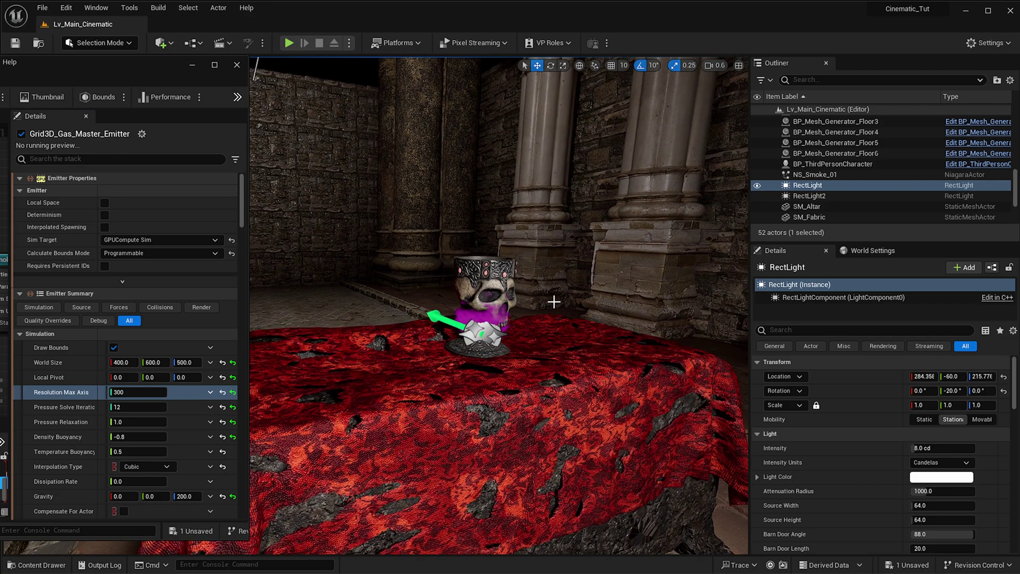
right_drag(499, 305, 468, 310)
right_drag(553, 360, 553, 361)
key(a)
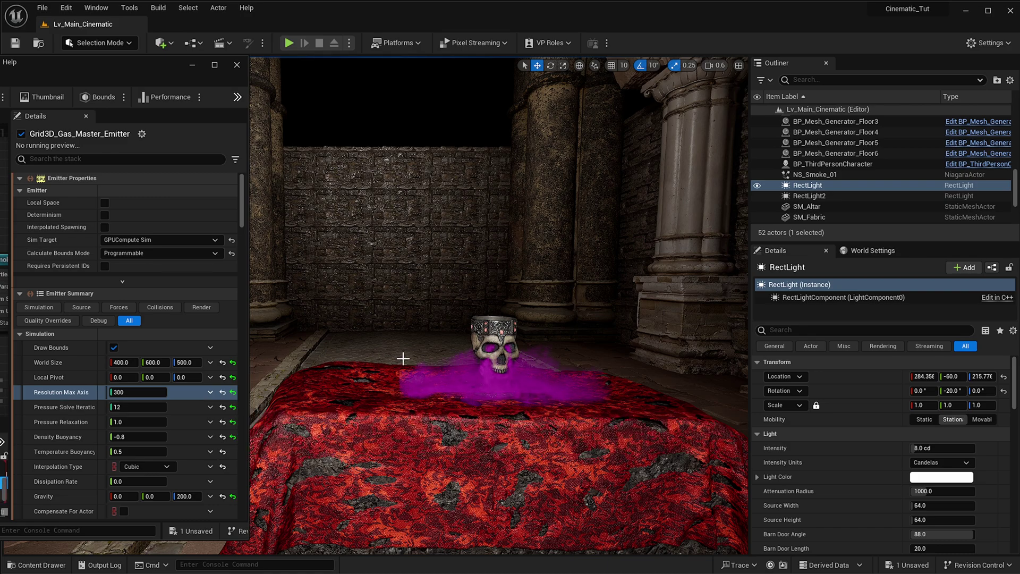
key(a)
right_drag(481, 330, 557, 382)
key(w)
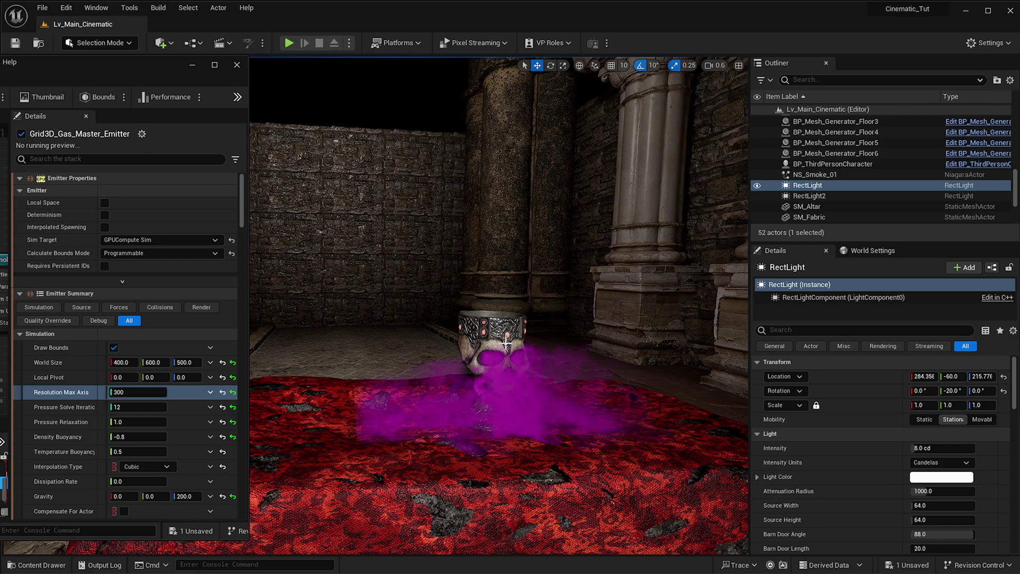
right_drag(506, 343, 579, 351)
key(a)
key(w)
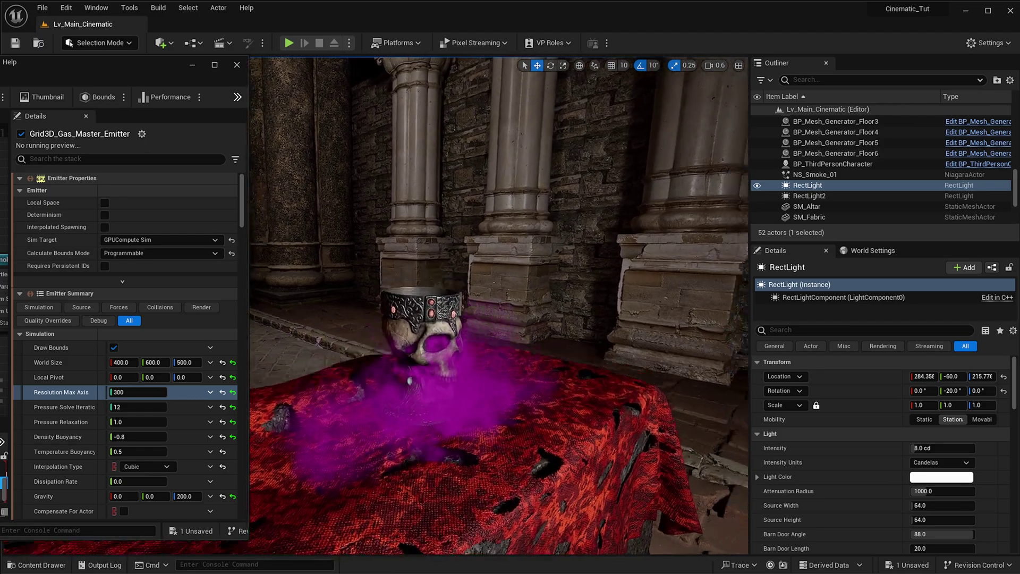
key(e)
mouse_move(487, 369)
right_down()
mouse_move(487, 441)
mouse_move(486, 369)
right_up()
key(q)
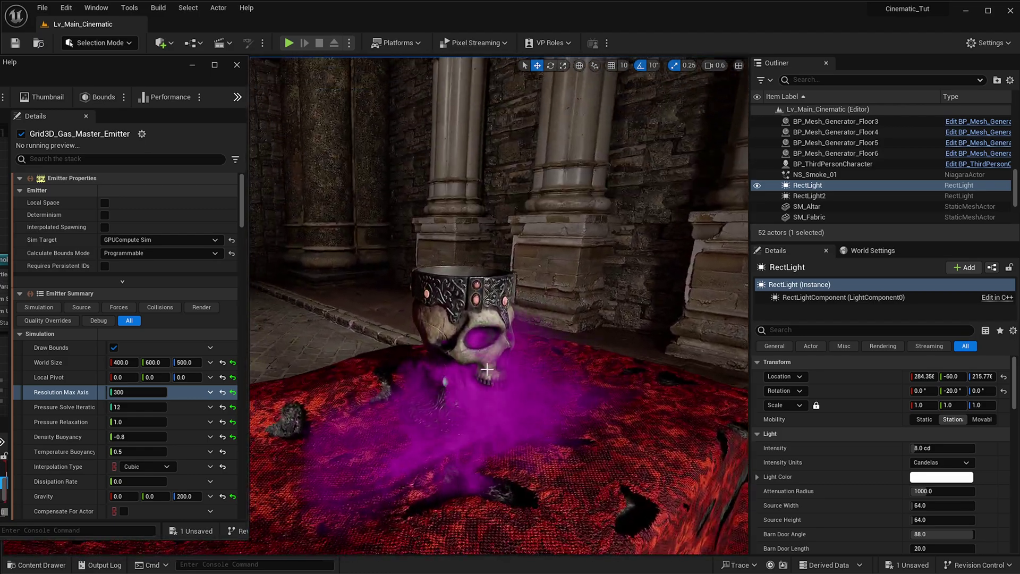
drag(486, 368, 445, 397)
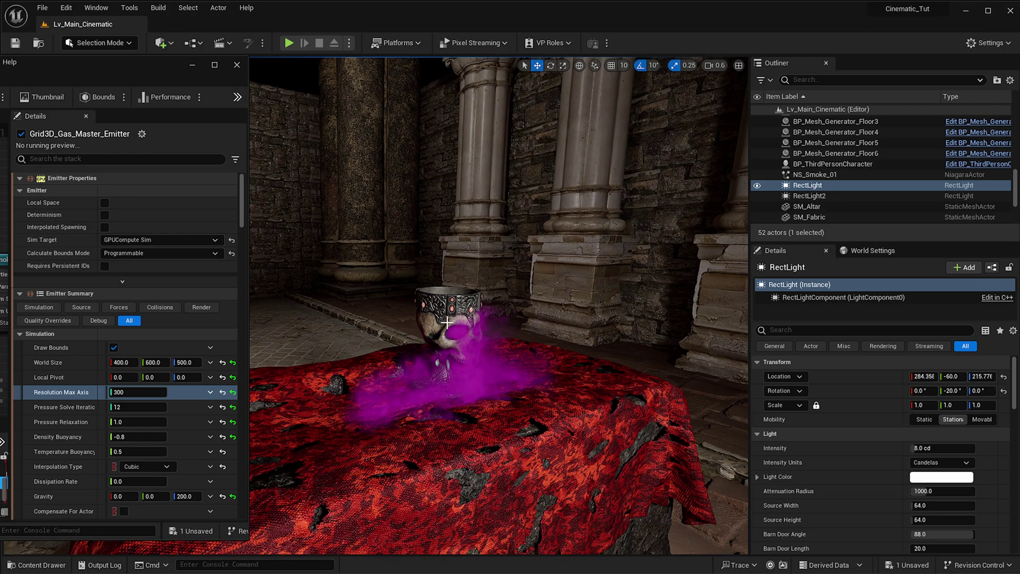
drag(448, 432, 510, 353)
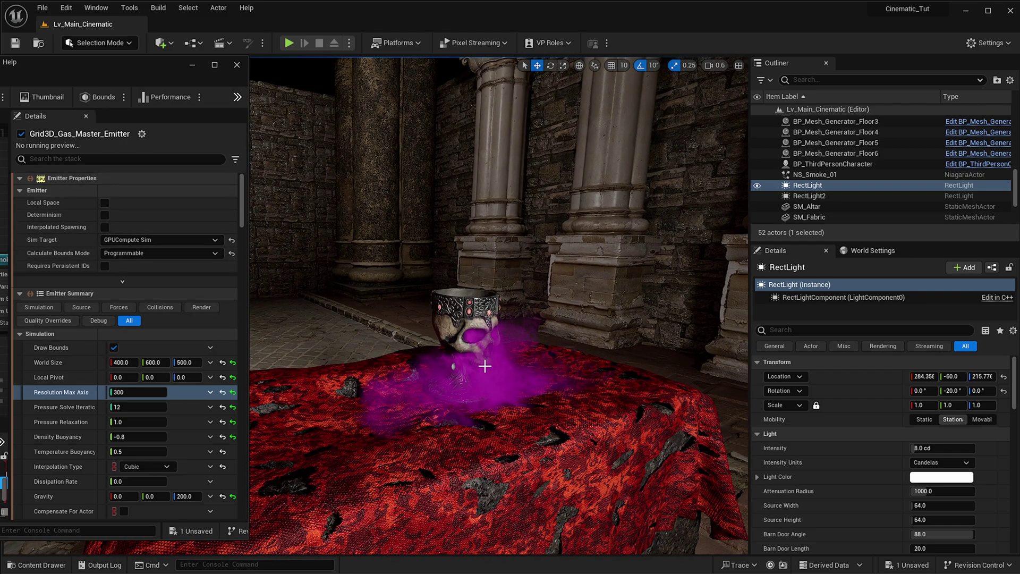
drag(510, 353, 511, 343)
drag(420, 294, 420, 293)
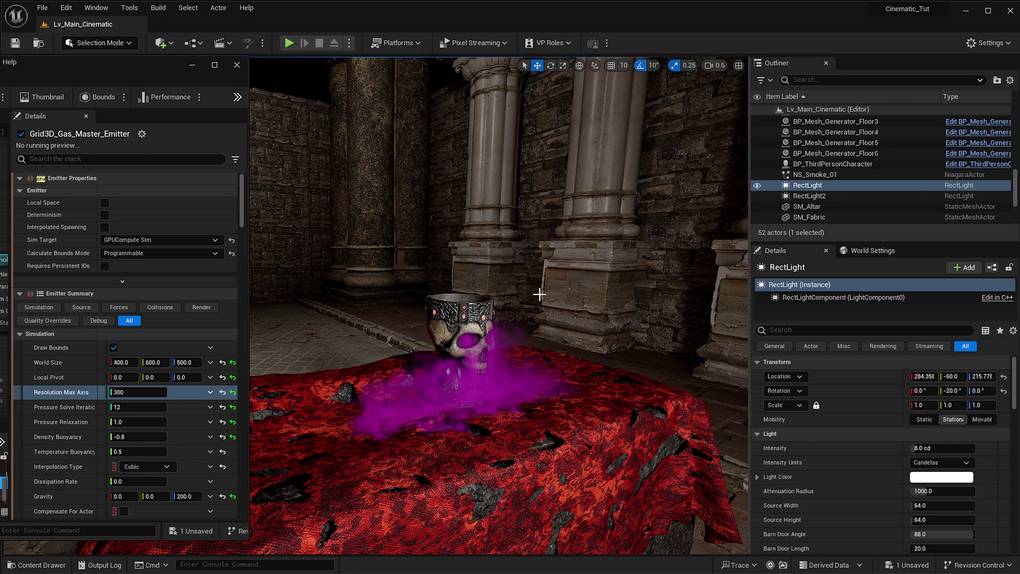
drag(528, 311, 574, 310)
middle_drag(490, 277, 490, 277)
middle_drag(581, 348, 581, 348)
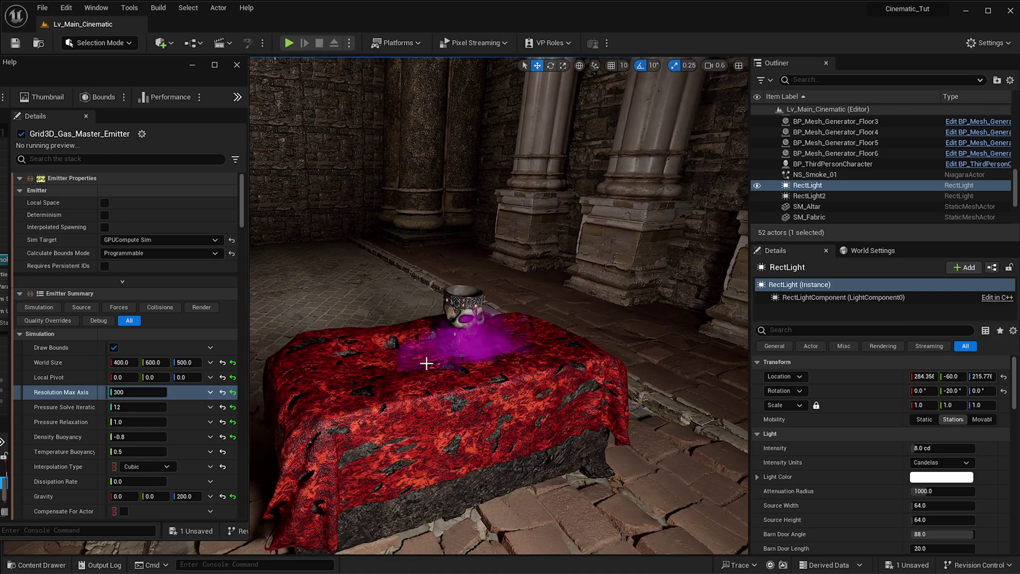